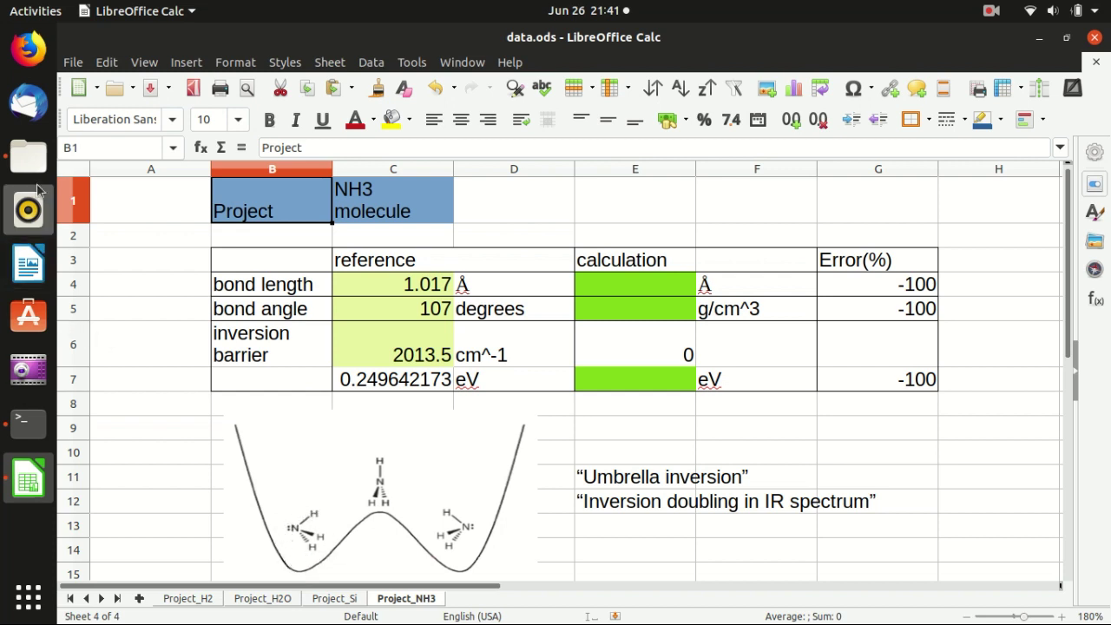
# - Open nh3.1_relax.in from the 5_NH3_inversion folder in the text editor
pyautogui.click(29, 156)
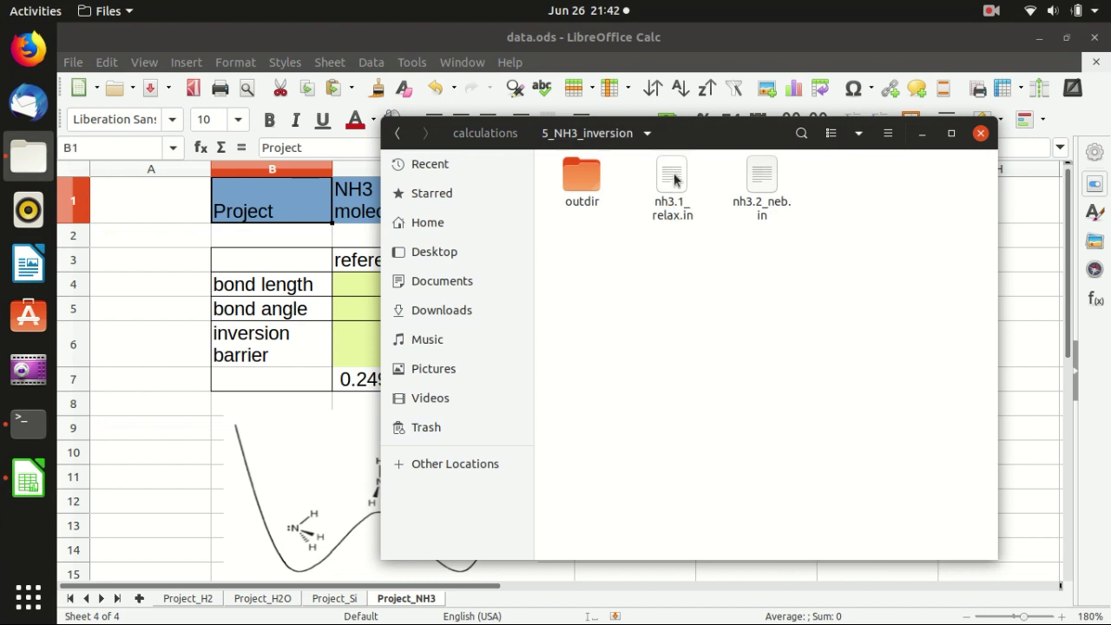
pyautogui.doubleClick(674, 178)
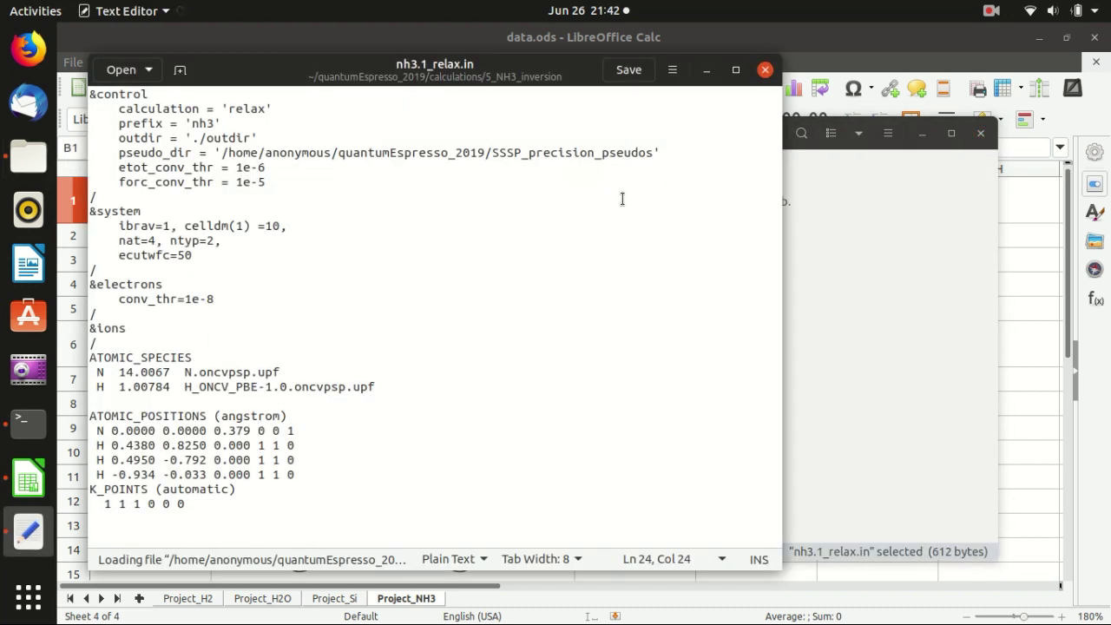
pyautogui.click(629, 220)
pyautogui.moveTo(519, 80); pyautogui.dragTo(565, 86)
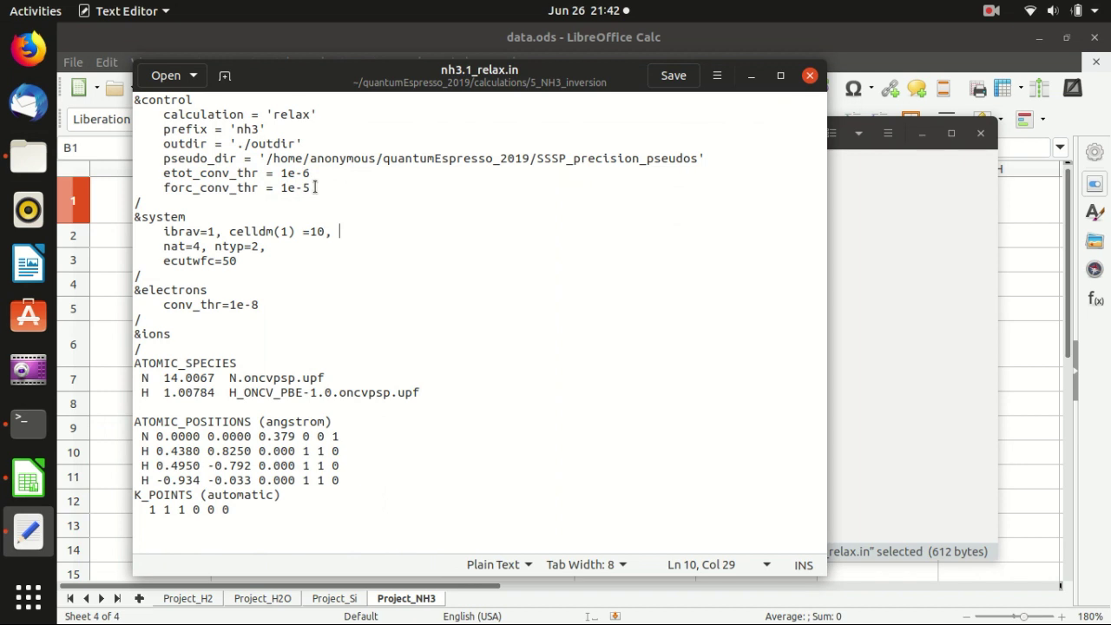
# - Inspect the relax calculation type, energy threshold and pseudopotential directory in &control
pyautogui.doubleClick(293, 116)
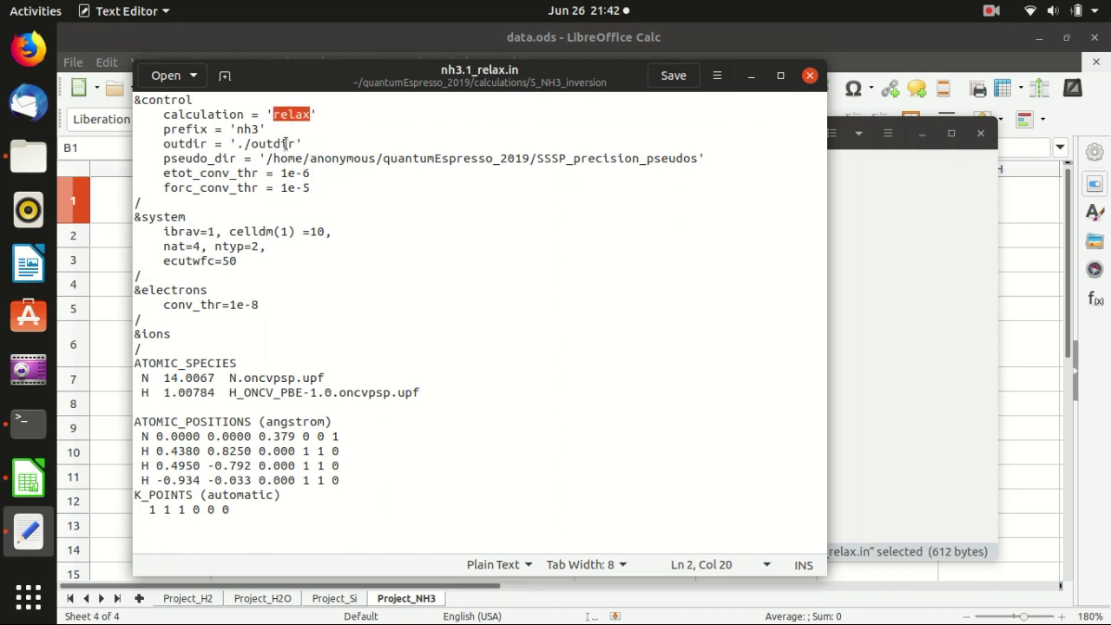
pyautogui.click(304, 173)
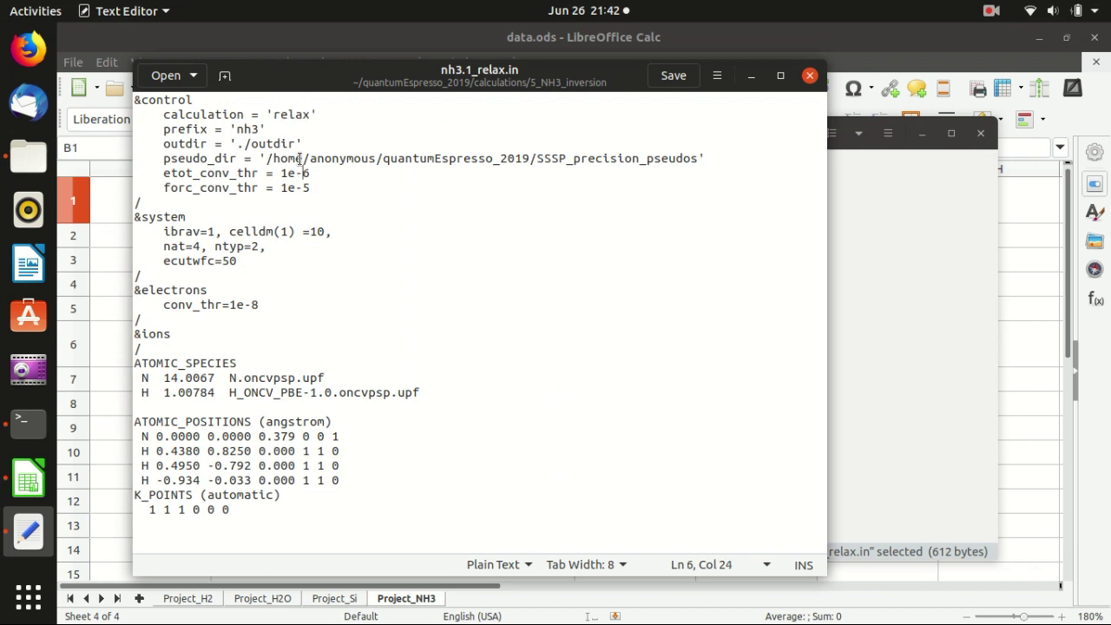
pyautogui.click(303, 158)
pyautogui.click(367, 158)
pyautogui.click(442, 158)
# - Highlight the energy and force convergence thresholds, including forc_conv_thr
pyautogui.click(460, 158)
pyautogui.click(289, 187)
pyautogui.click(311, 188)
pyautogui.moveTo(311, 187); pyautogui.dragTo(165, 173)
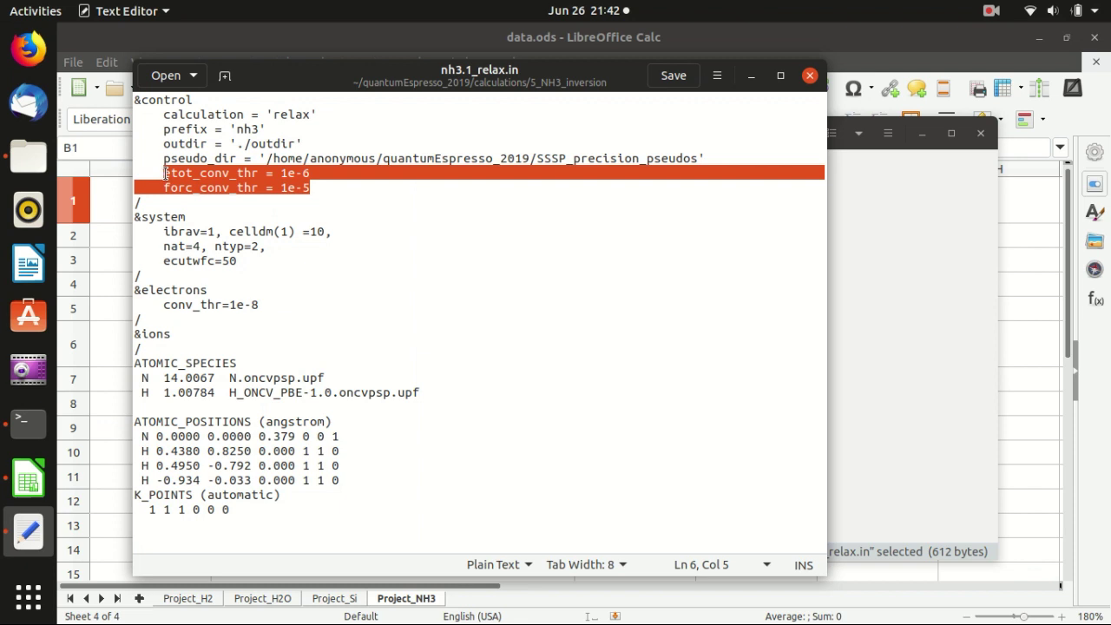
pyautogui.click(310, 187)
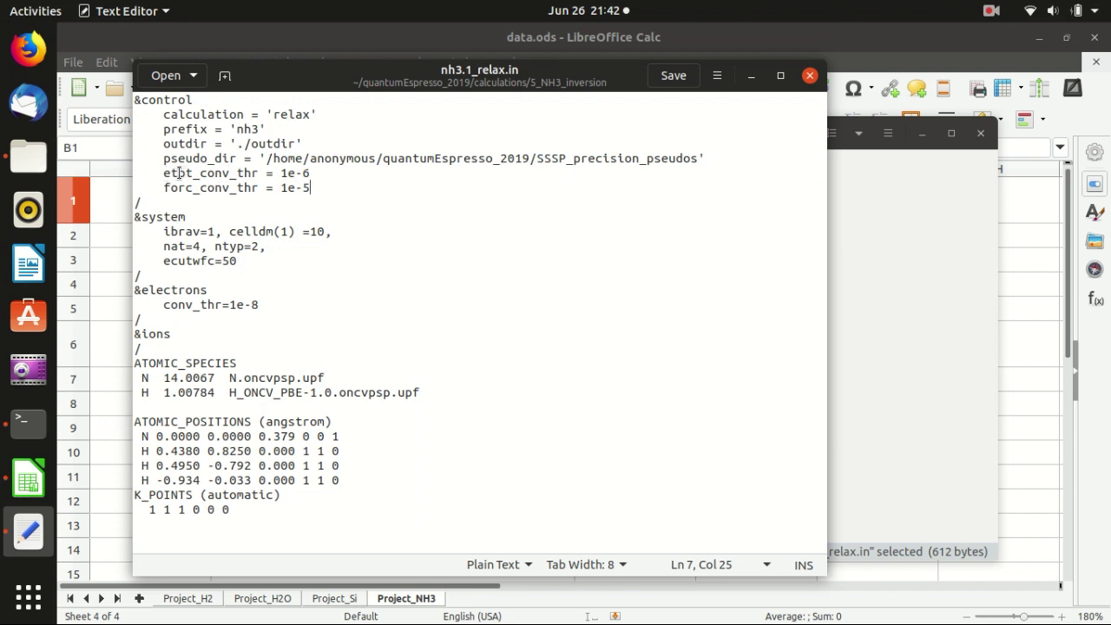
pyautogui.click(205, 172)
pyautogui.doubleClick(177, 189)
pyautogui.click(209, 202)
# - Check the wavefunction cutoff of 50 and the 1e-8 electron convergence threshold
pyautogui.click(239, 261)
pyautogui.moveTo(239, 262); pyautogui.dragTo(222, 262)
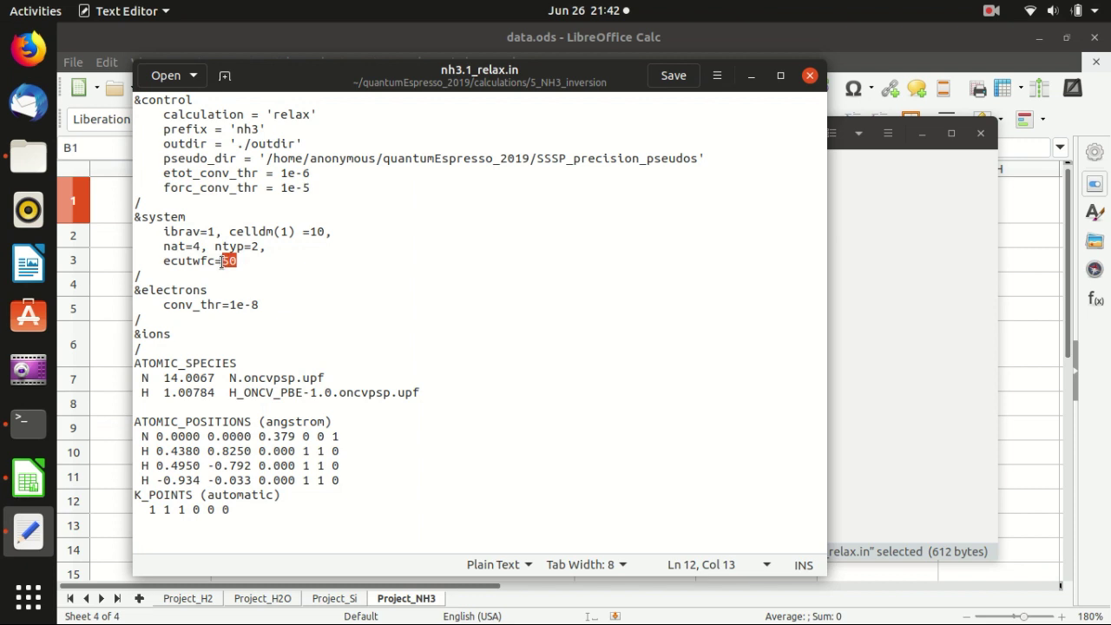
pyautogui.click(259, 306)
pyautogui.moveTo(259, 308); pyautogui.dragTo(228, 310)
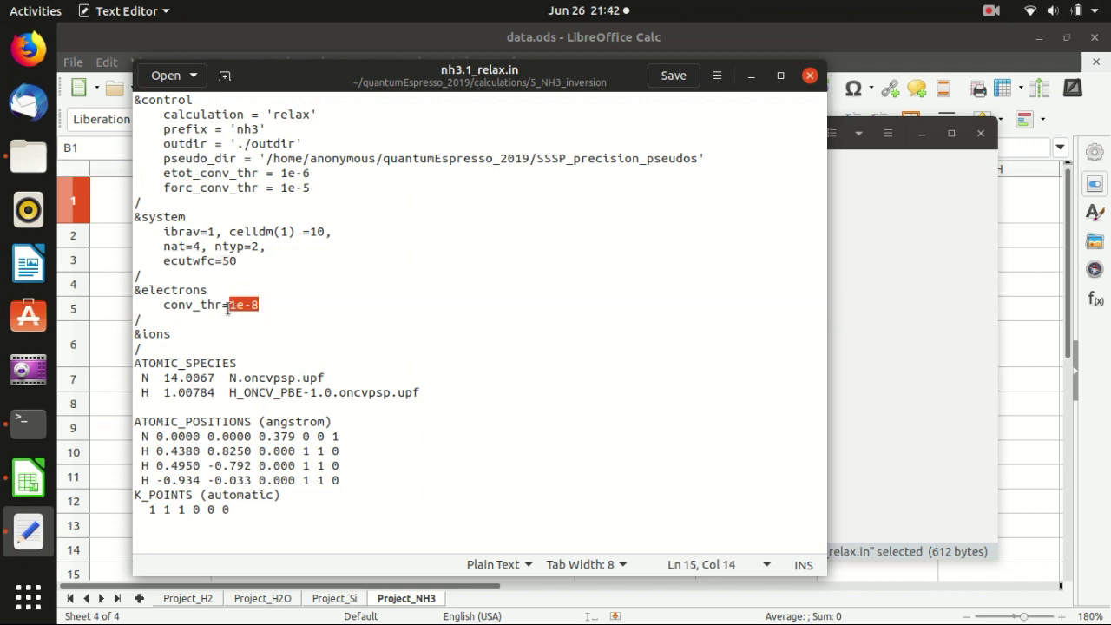
# - Check the &system values ibrav=1, nat=4 and ntyp=2, plus the N and H species
pyautogui.click(208, 232)
pyautogui.click(179, 232)
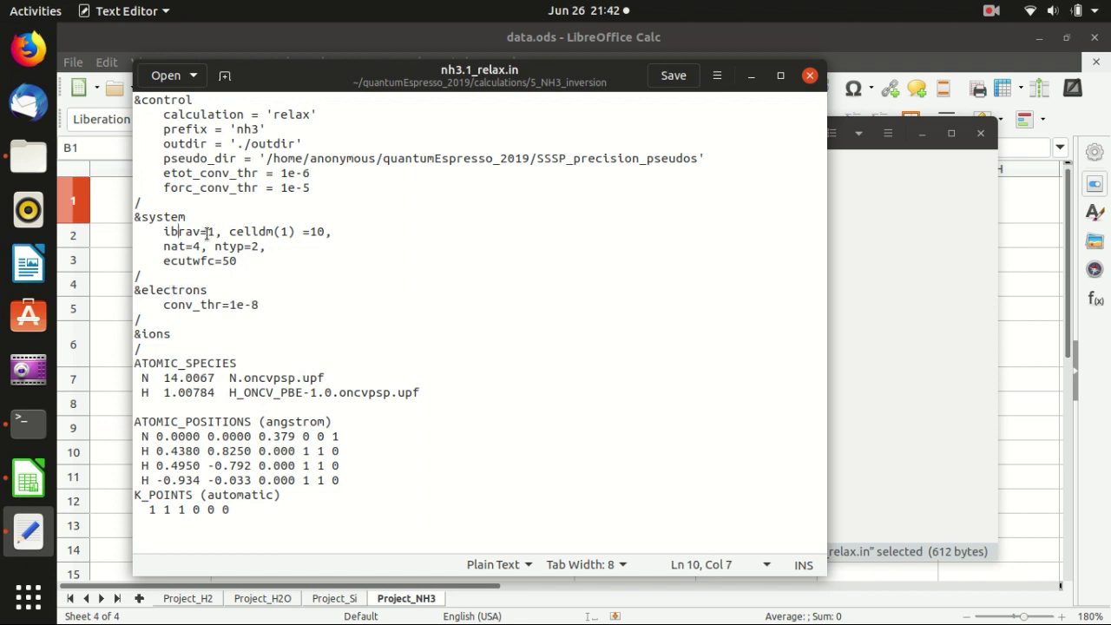
pyautogui.moveTo(217, 232); pyautogui.dragTo(209, 232)
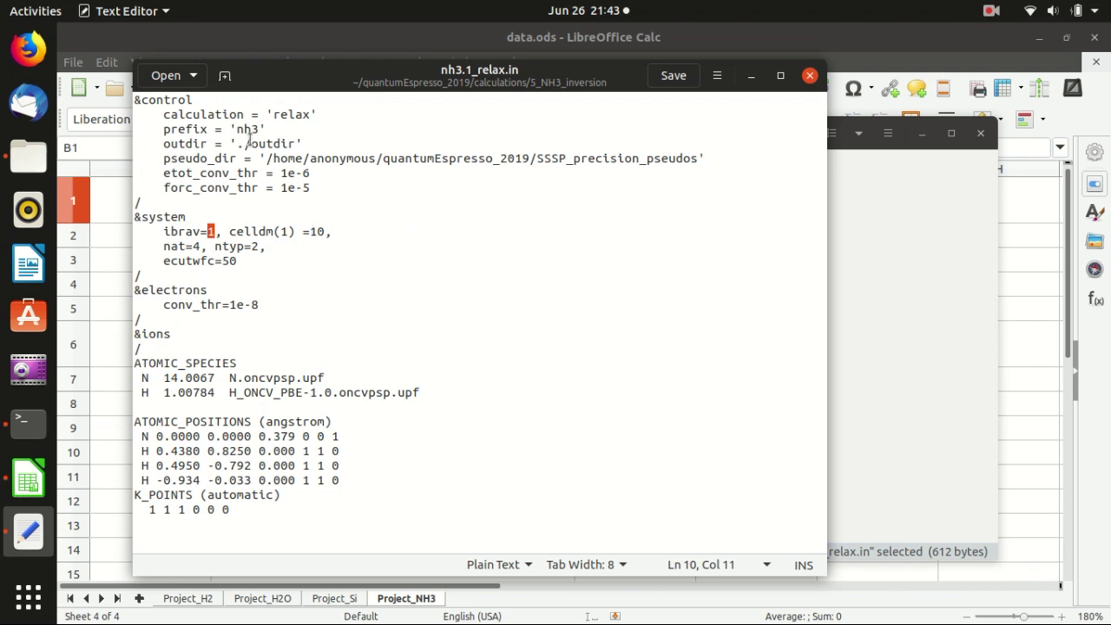
pyautogui.click(195, 248)
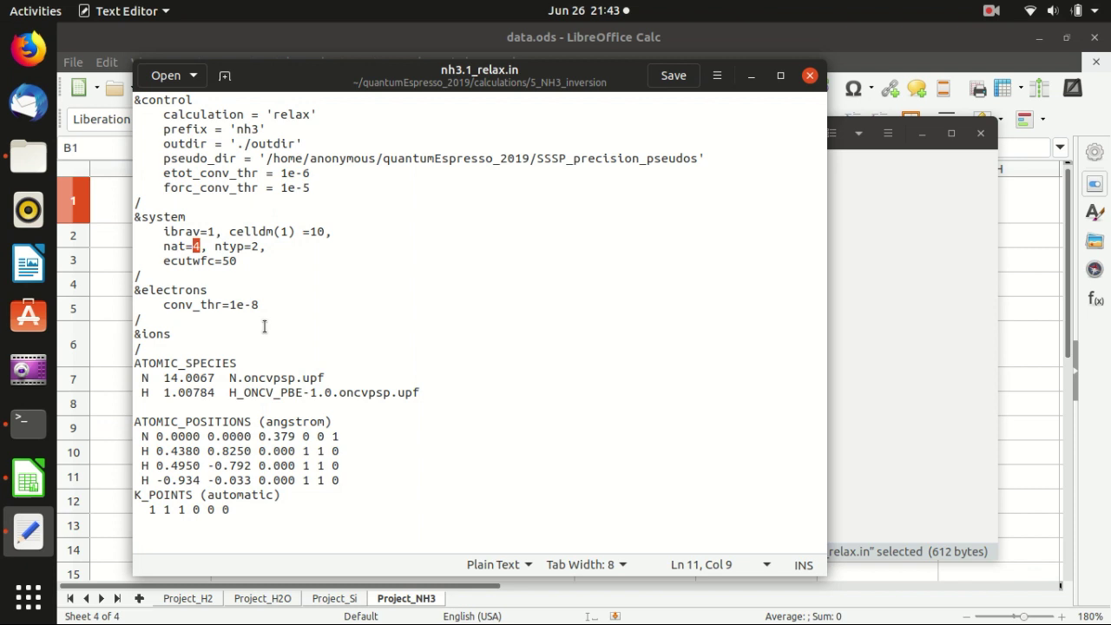
pyautogui.click(254, 246)
pyautogui.click(150, 378)
pyautogui.click(156, 393)
# - Highlight the K_POINTS automatic grid 1 1 1 0 0 0
pyautogui.click(199, 512)
pyautogui.doubleClick(170, 495)
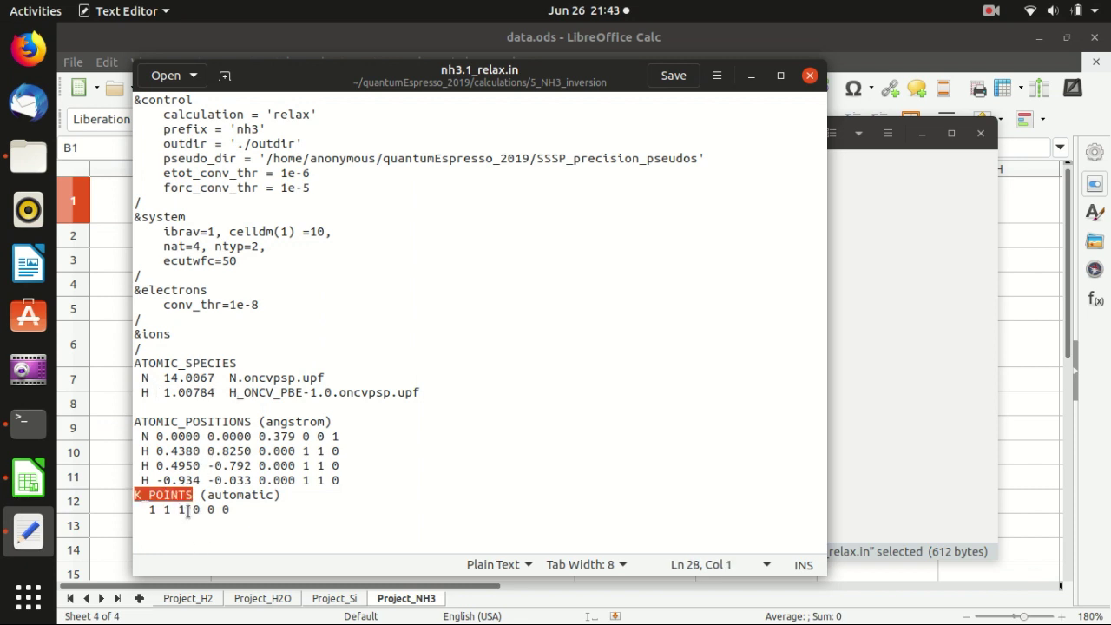
pyautogui.click(244, 497)
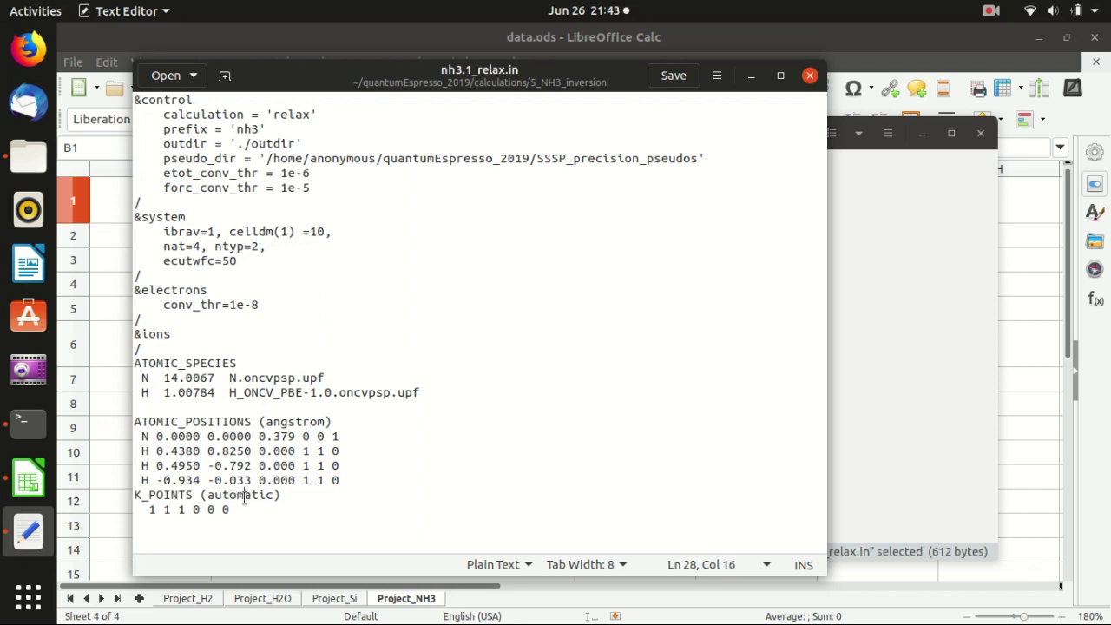
pyautogui.doubleClick(244, 496)
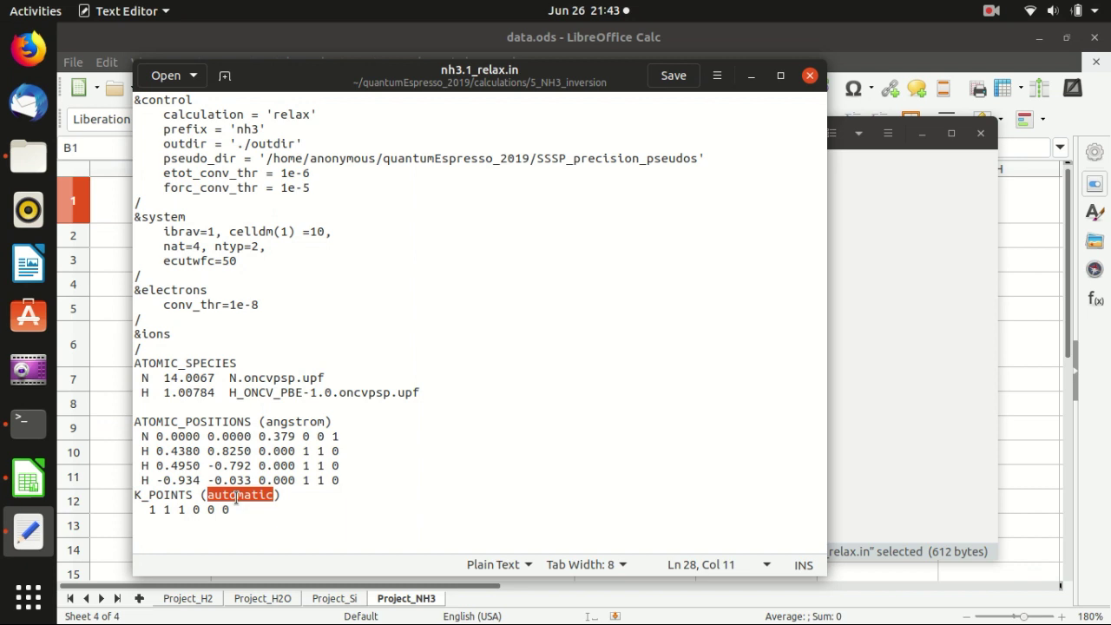
pyautogui.moveTo(230, 510); pyautogui.dragTo(129, 510)
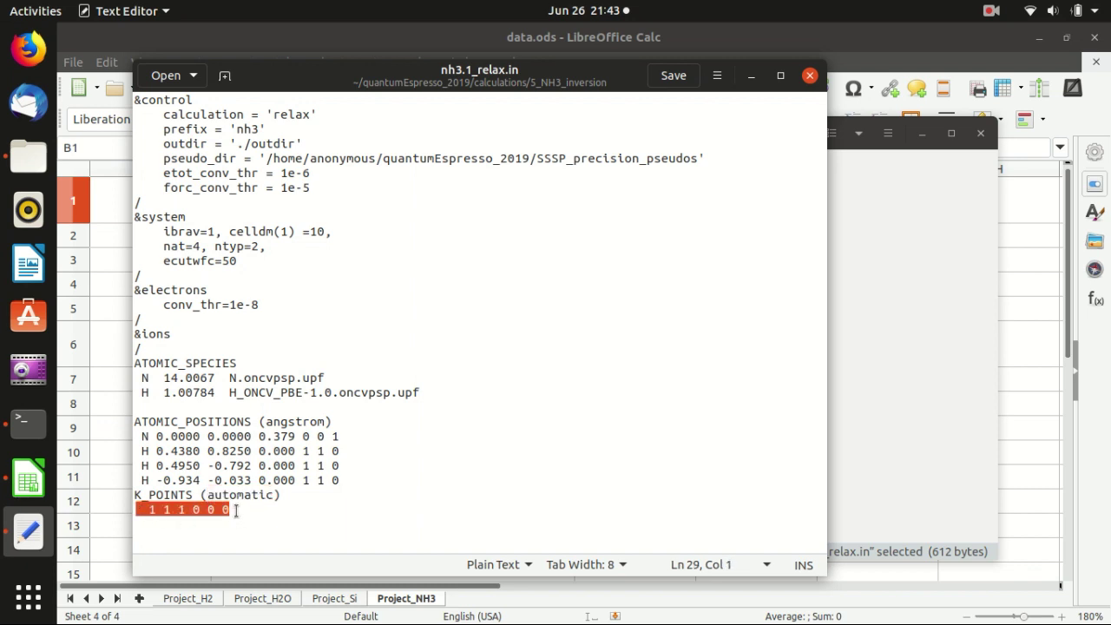
pyautogui.moveTo(231, 510); pyautogui.dragTo(118, 491)
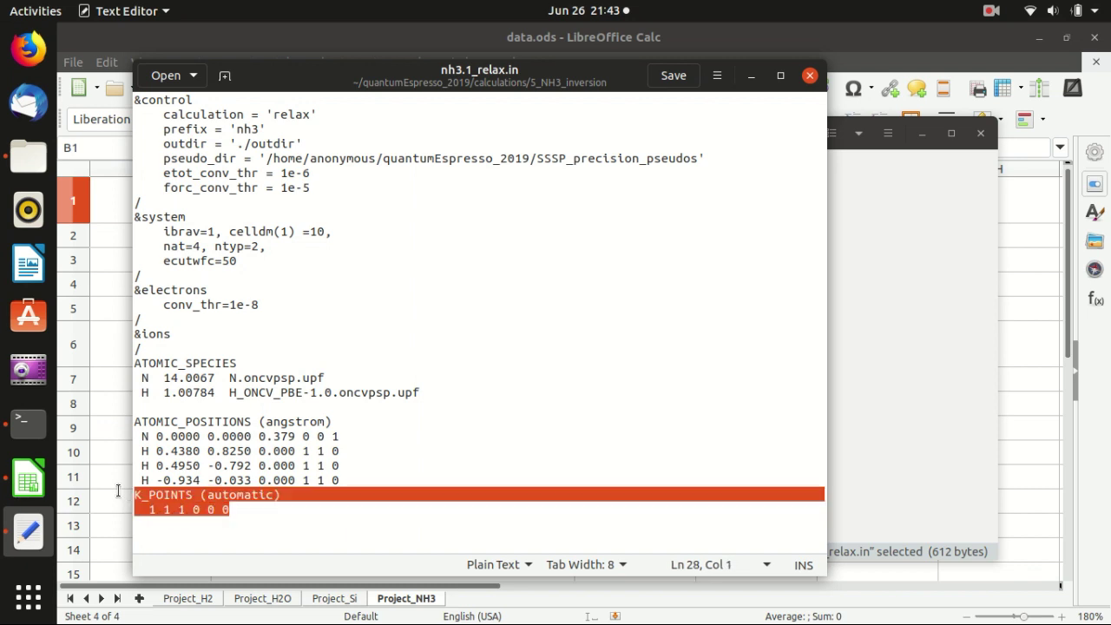
# - Inspect ATOMIC_POSITIONS in angstrom and the constraint flags, such as the first hydrogen's 1 1 0
pyautogui.click(250, 465)
pyautogui.click(209, 422)
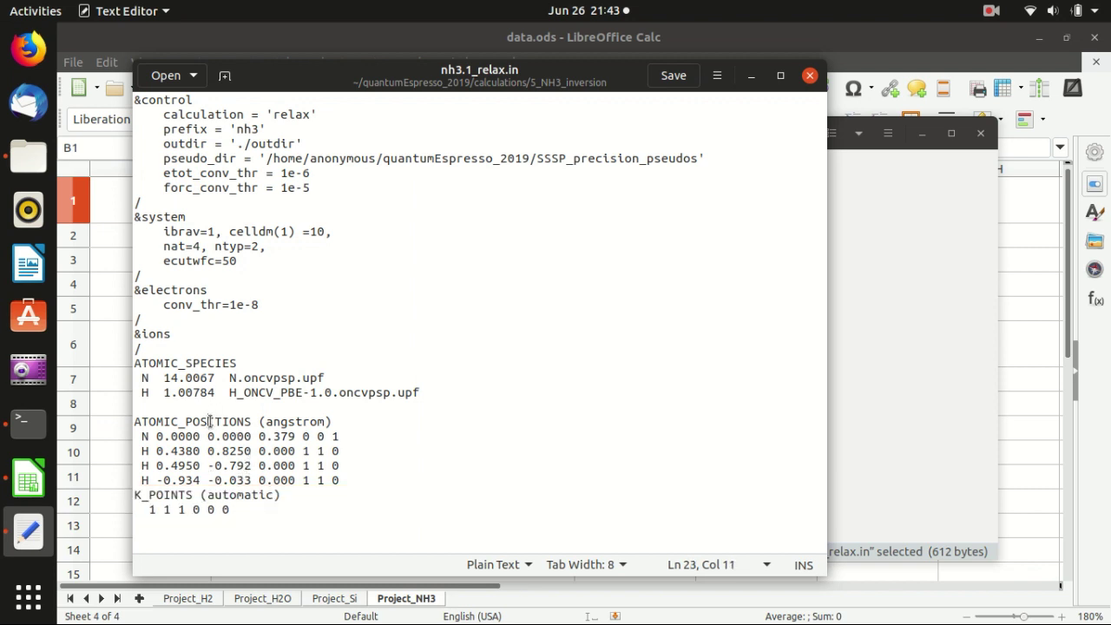
pyautogui.doubleClick(308, 424)
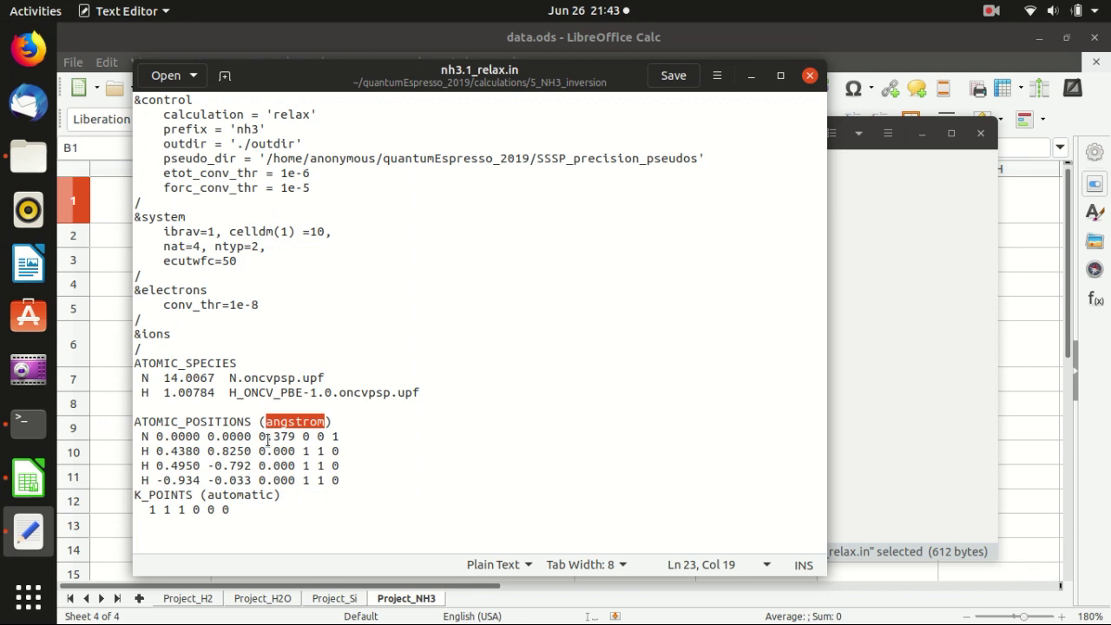
pyautogui.moveTo(304, 437)
pyautogui.mouseDown()
pyautogui.moveTo(340, 437)
pyautogui.moveTo(339, 451)
pyautogui.moveTo(303, 451)
pyautogui.mouseUp()
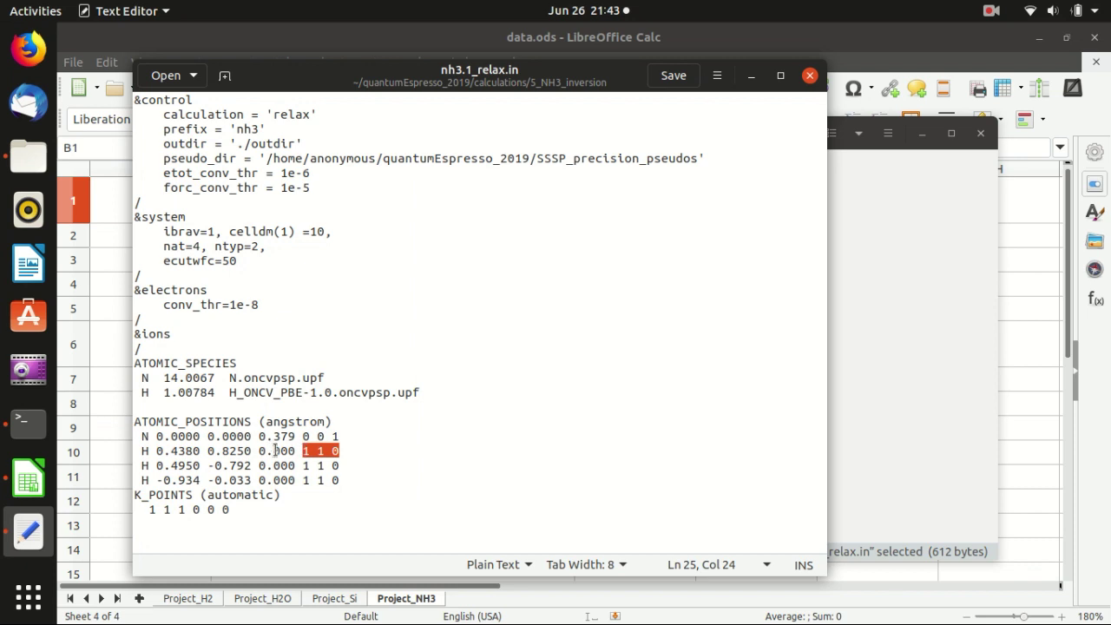
pyautogui.click(331, 451)
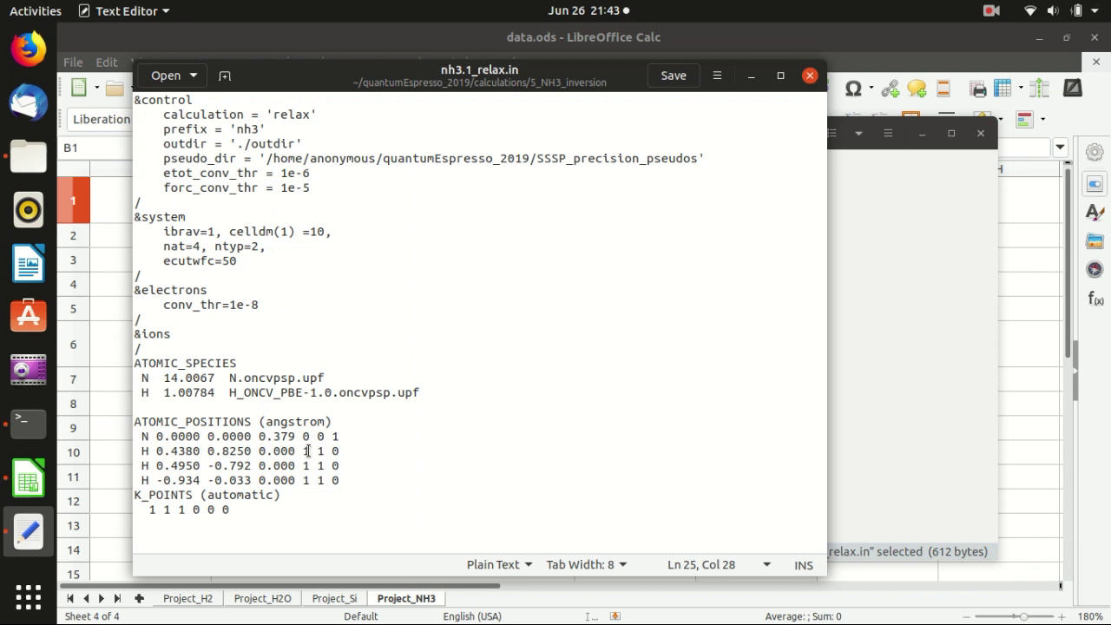
pyautogui.moveTo(310, 451); pyautogui.dragTo(336, 451)
pyautogui.click(304, 451)
pyautogui.moveTo(304, 451); pyautogui.dragTo(340, 450)
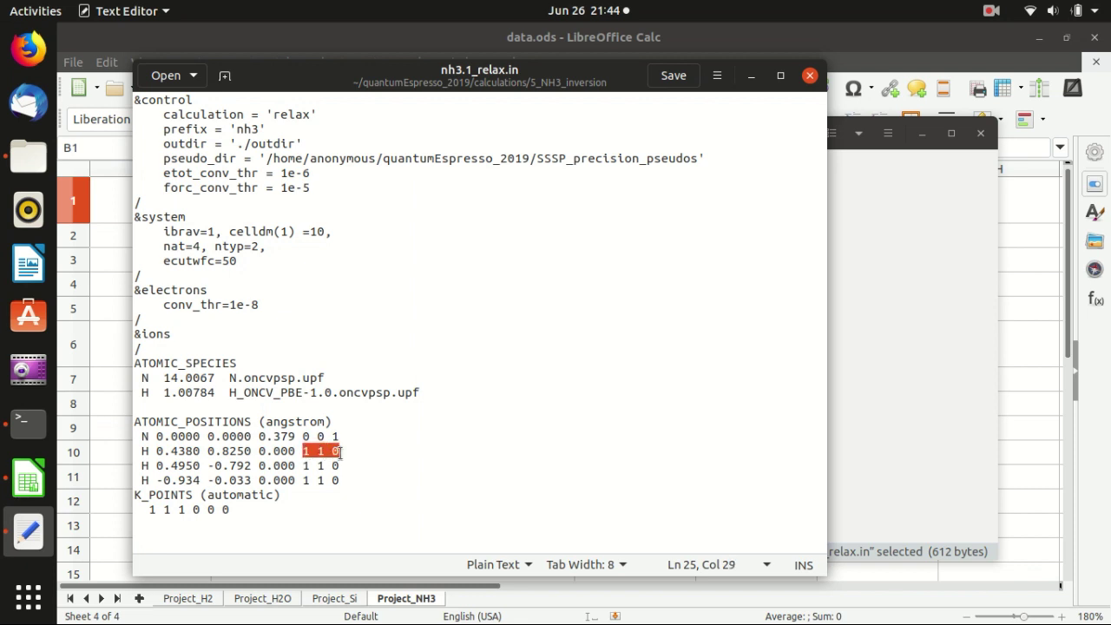
# - Check the hydrogen coordinates: x 0.4380, y 0.8250 and zero z for all three hydrogens
pyautogui.click(224, 464)
pyautogui.doubleClick(183, 451)
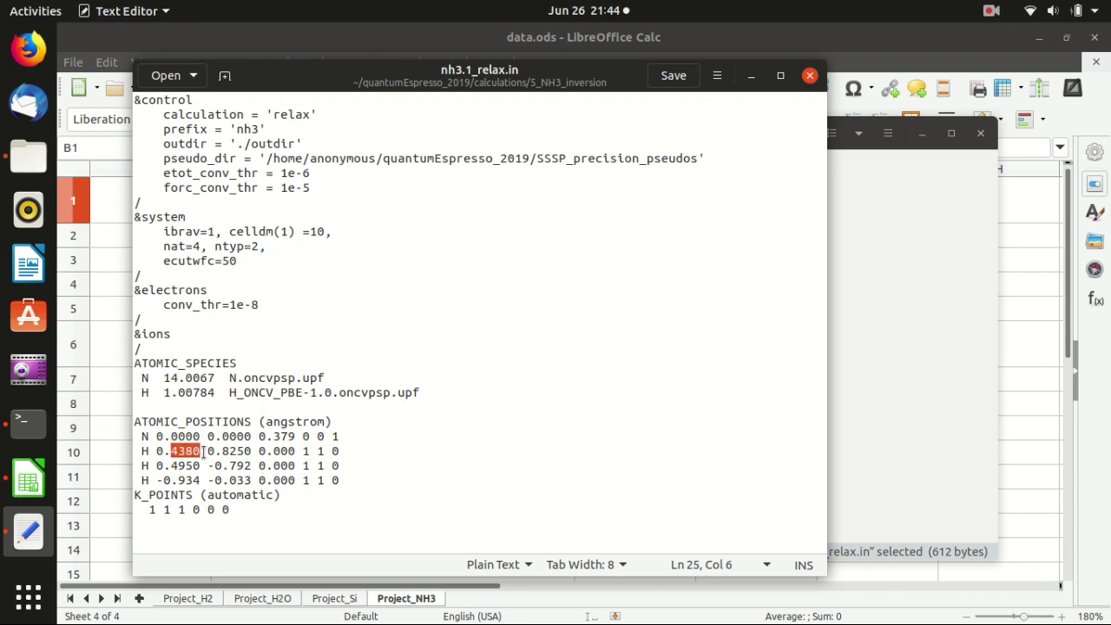
pyautogui.doubleClick(224, 450)
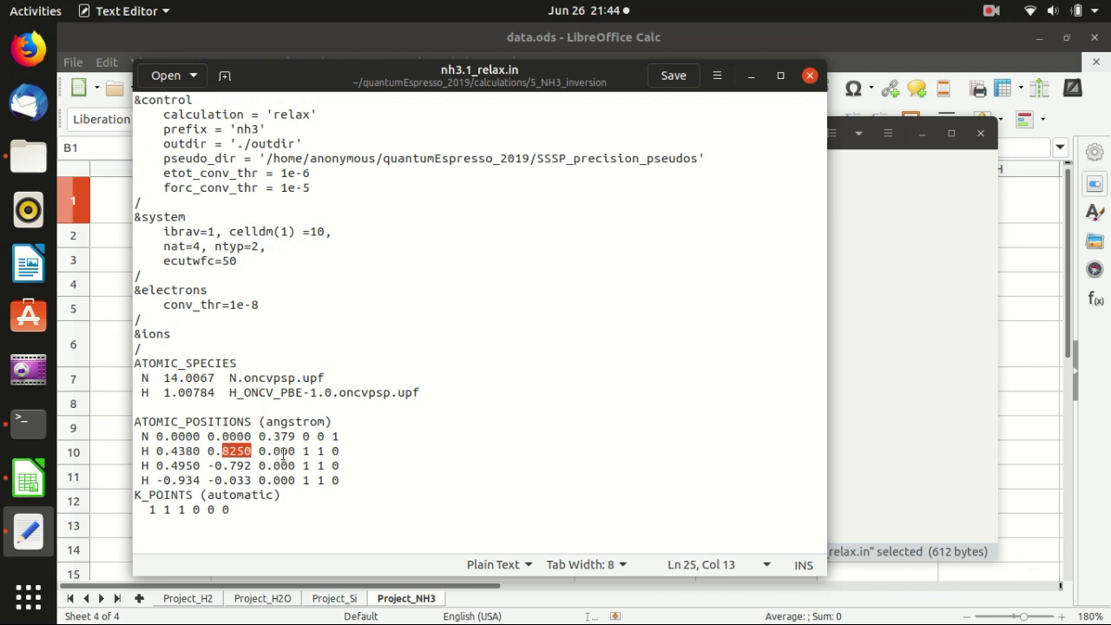
pyautogui.doubleClick(285, 450)
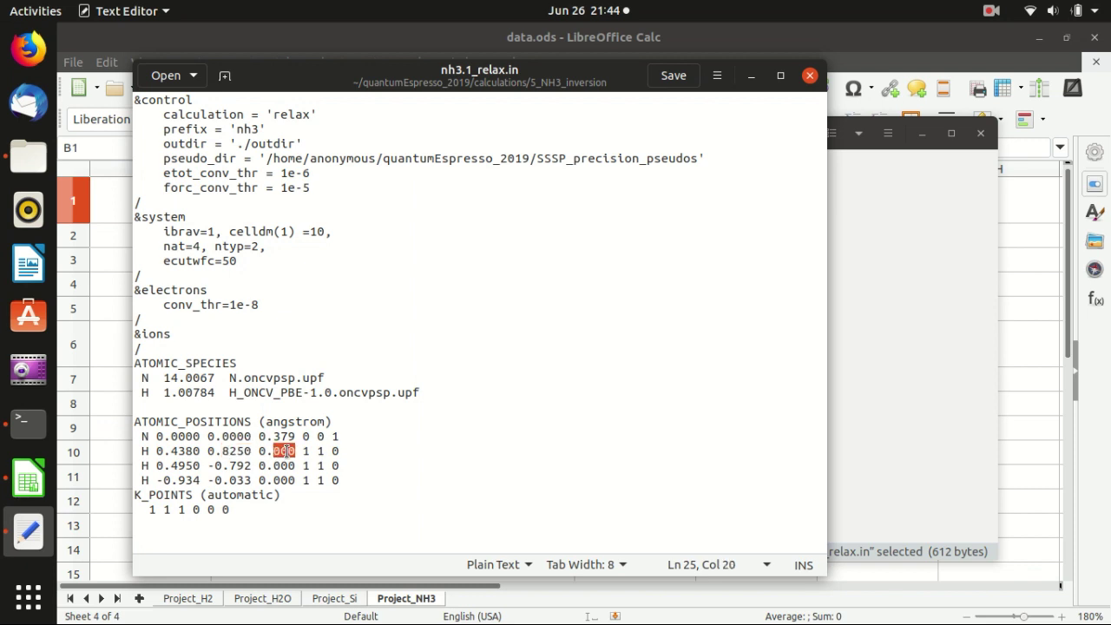
pyautogui.click(288, 451)
pyautogui.click(274, 450)
pyautogui.click(279, 466)
pyautogui.doubleClick(280, 466)
pyautogui.doubleClick(281, 480)
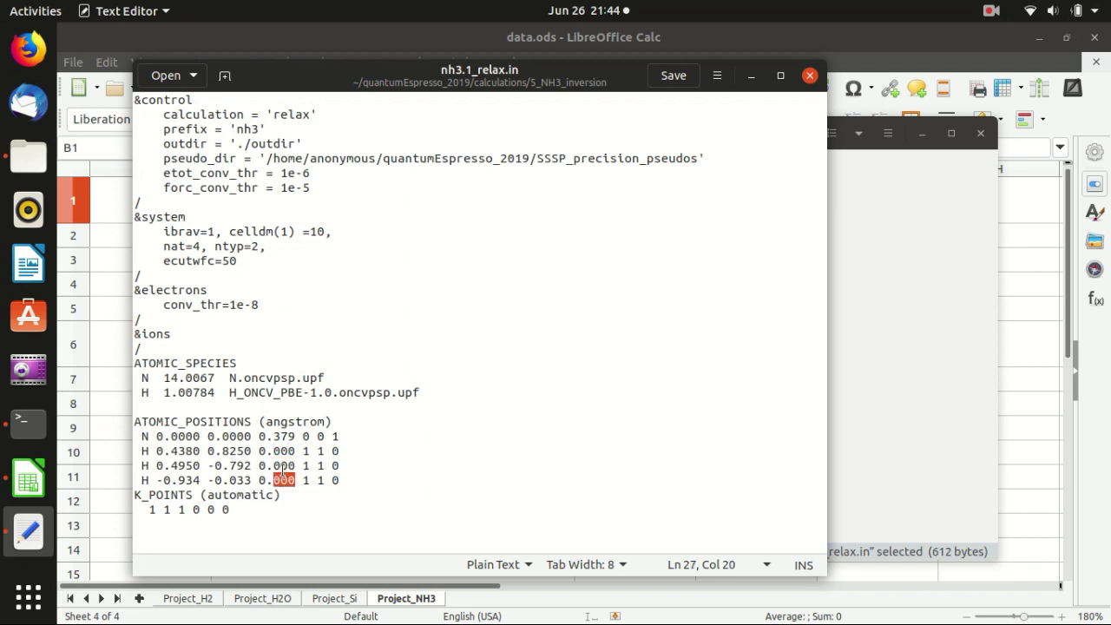
pyautogui.doubleClick(280, 465)
pyautogui.click(280, 451)
pyautogui.doubleClick(280, 450)
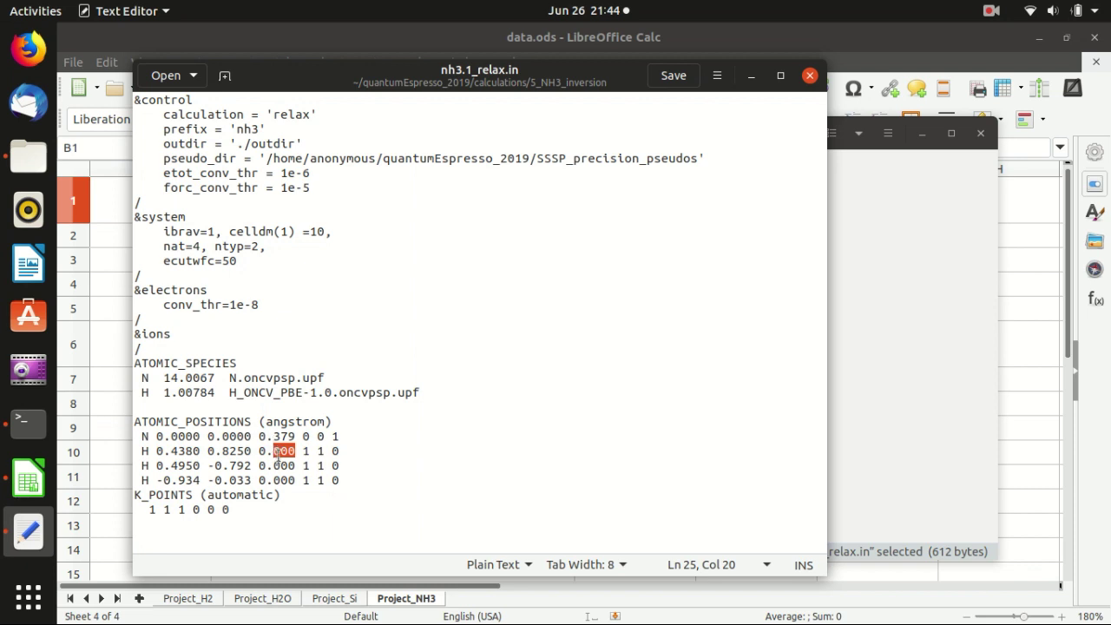
# - Step through the hydrogens' z values and nitrogen's zero x and y coordinates
pyautogui.click(286, 455)
pyautogui.click(290, 466)
pyautogui.click(281, 480)
pyautogui.click(182, 437)
pyautogui.doubleClick(184, 437)
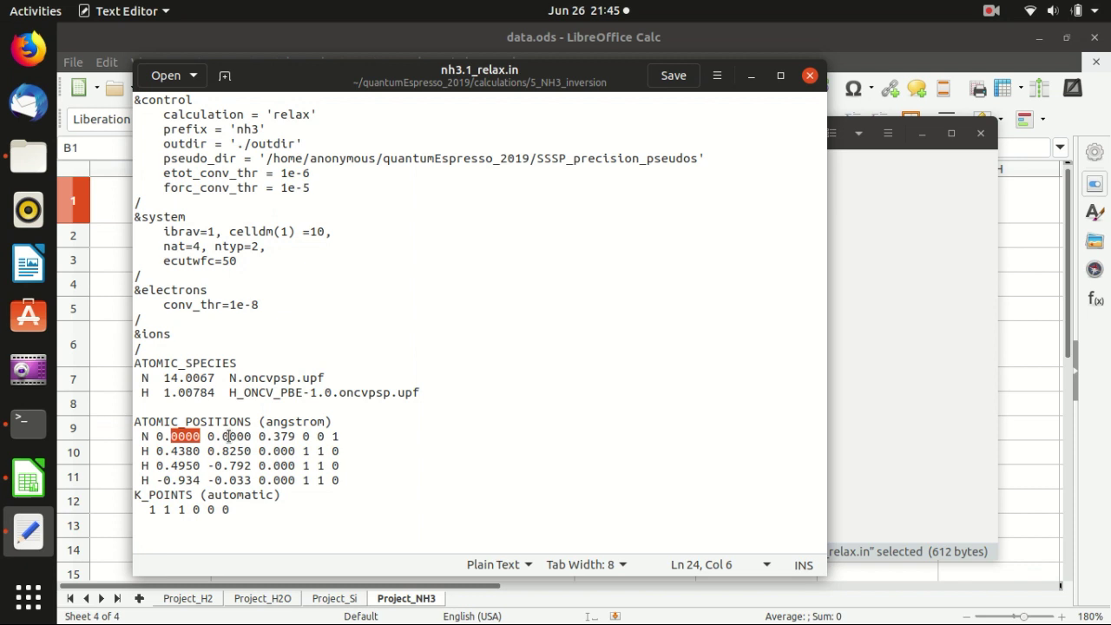
pyautogui.doubleClick(226, 436)
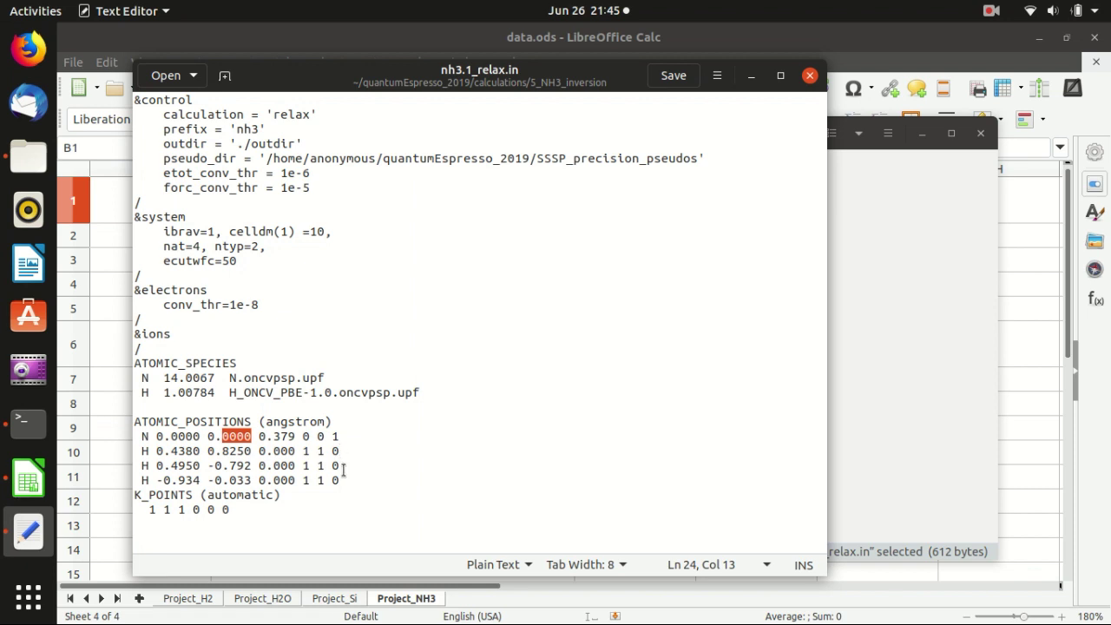
pyautogui.click(342, 476)
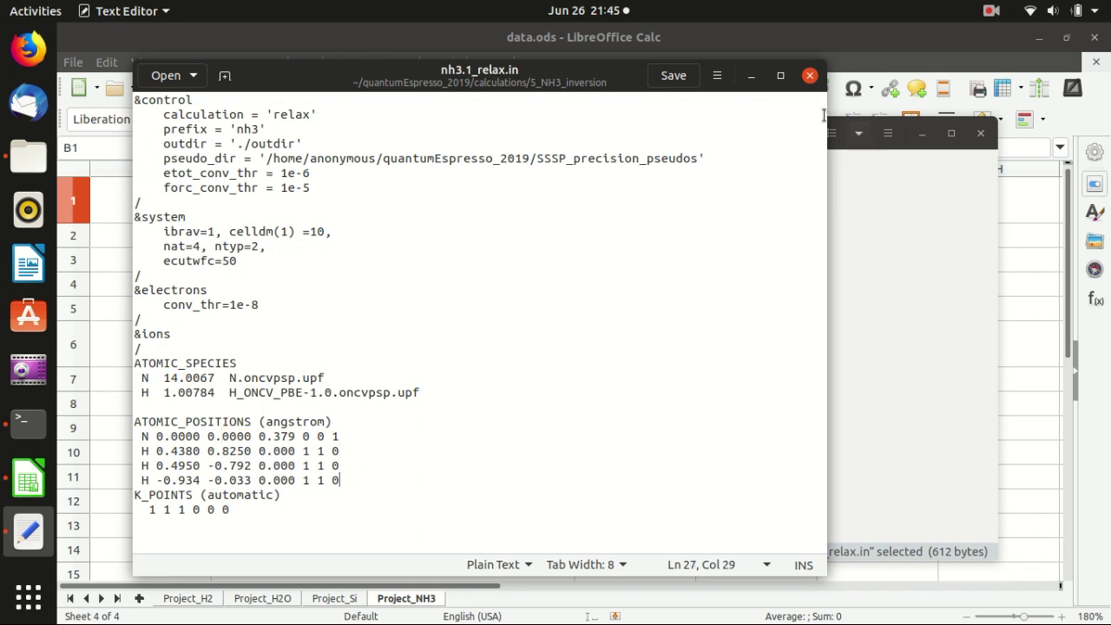
# - Close the input file and enter mpirun -np 2 with the path to q-e-qe-6.4.1_3_Intel in the terminal
pyautogui.click(811, 76)
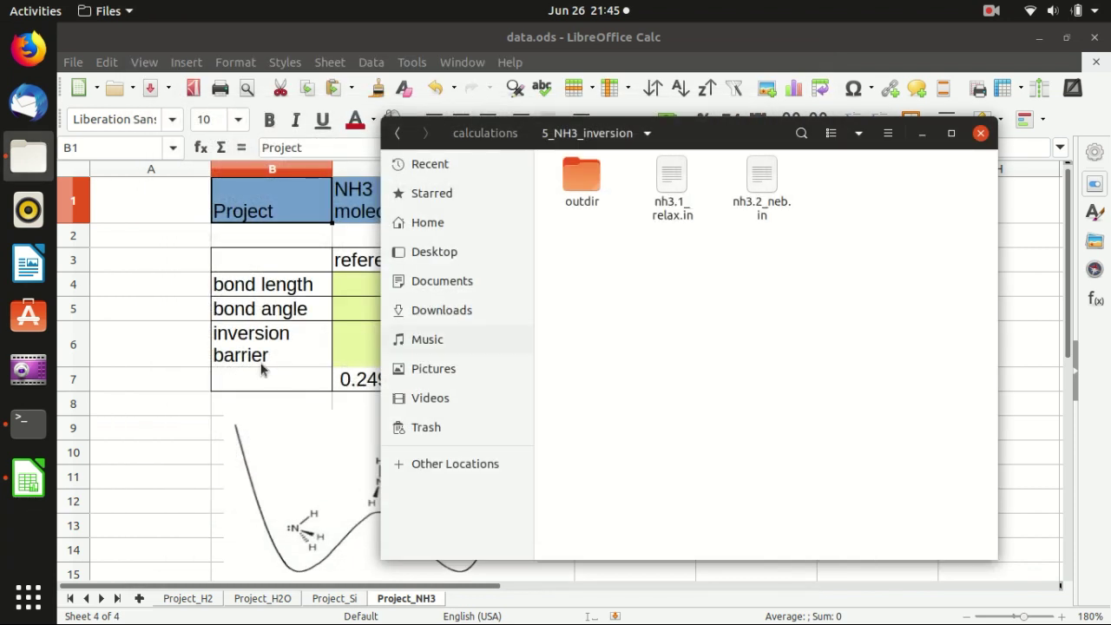
pyautogui.click(29, 423)
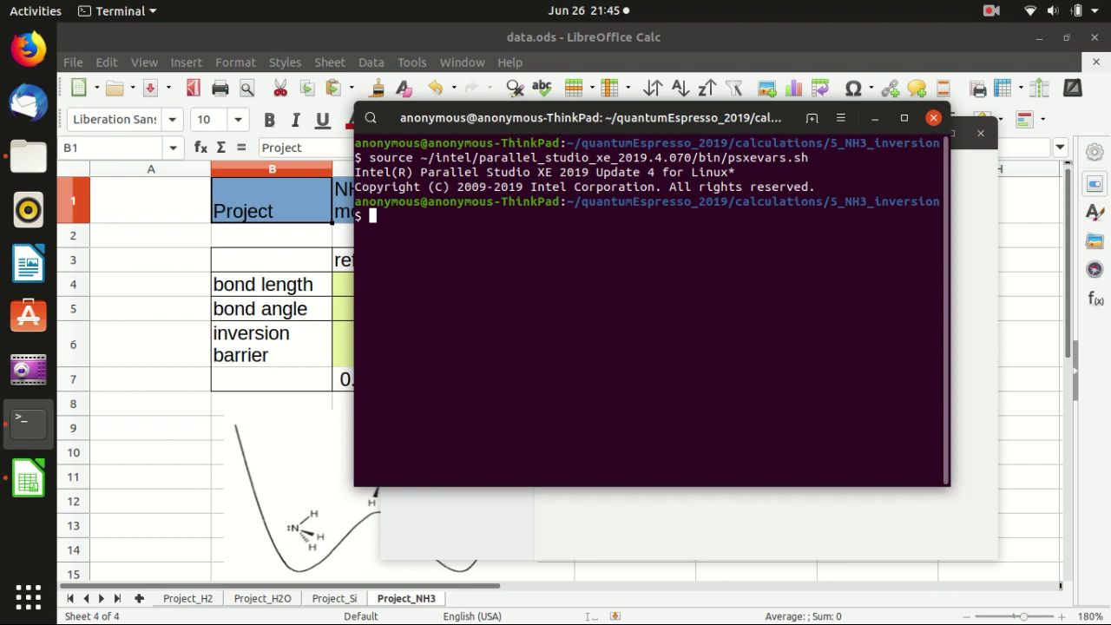
pyautogui.write('mpirun -np 2')
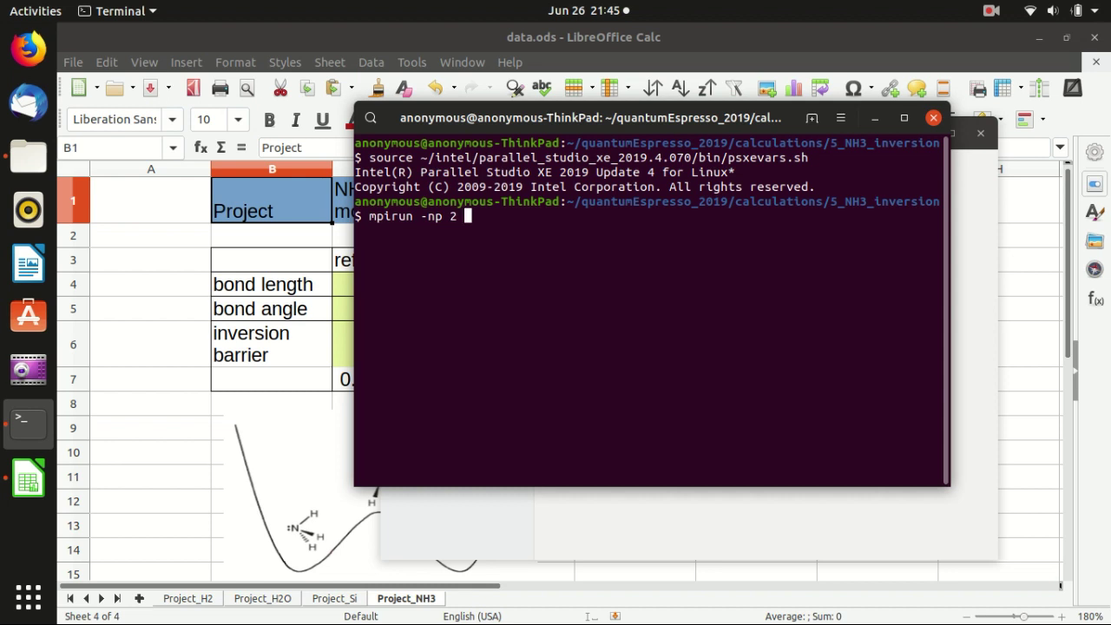
pyautogui.write(' ~/qua')
pyautogui.press('Tab')
pyautogui.write('/q')
pyautogui.press('Tab')
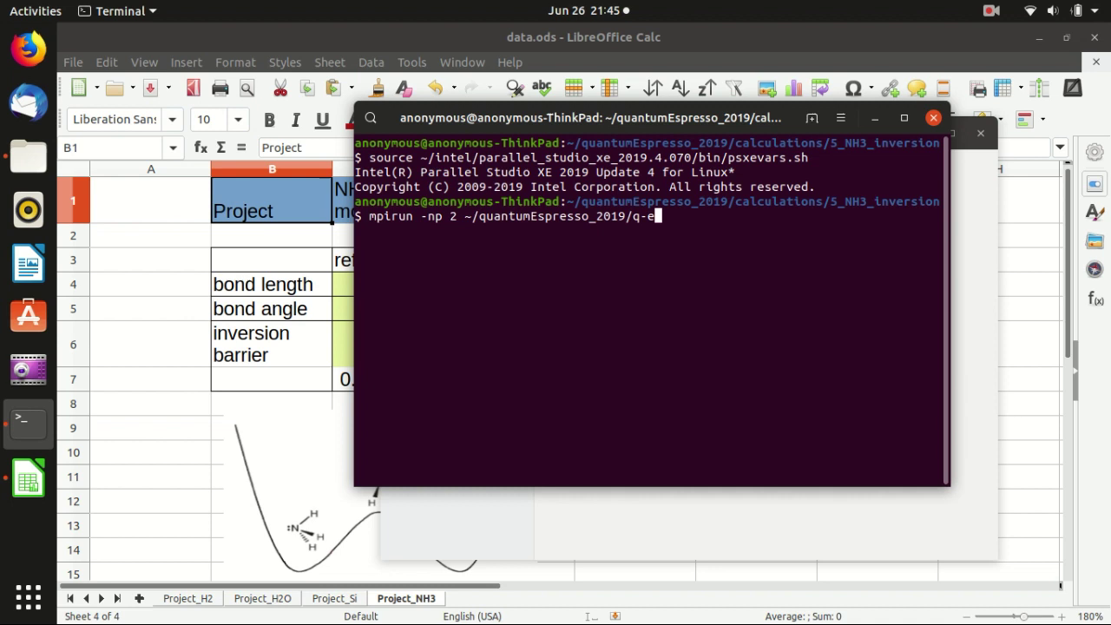
pyautogui.write('q')
pyautogui.press('Tab')
pyautogui.write('3')
pyautogui.press('Tab')
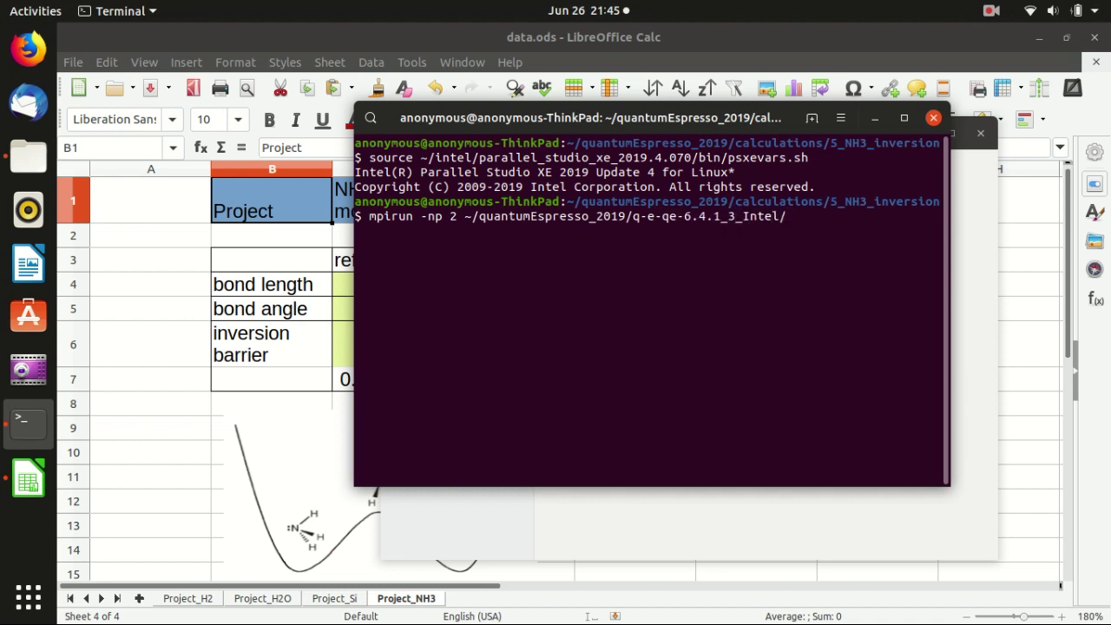
# - Finish the command as bin/pw.x -inp nh3.1_relax.in > nh3.1_relax.out
pyautogui.write('bin/pw.x -inp nh3.1')
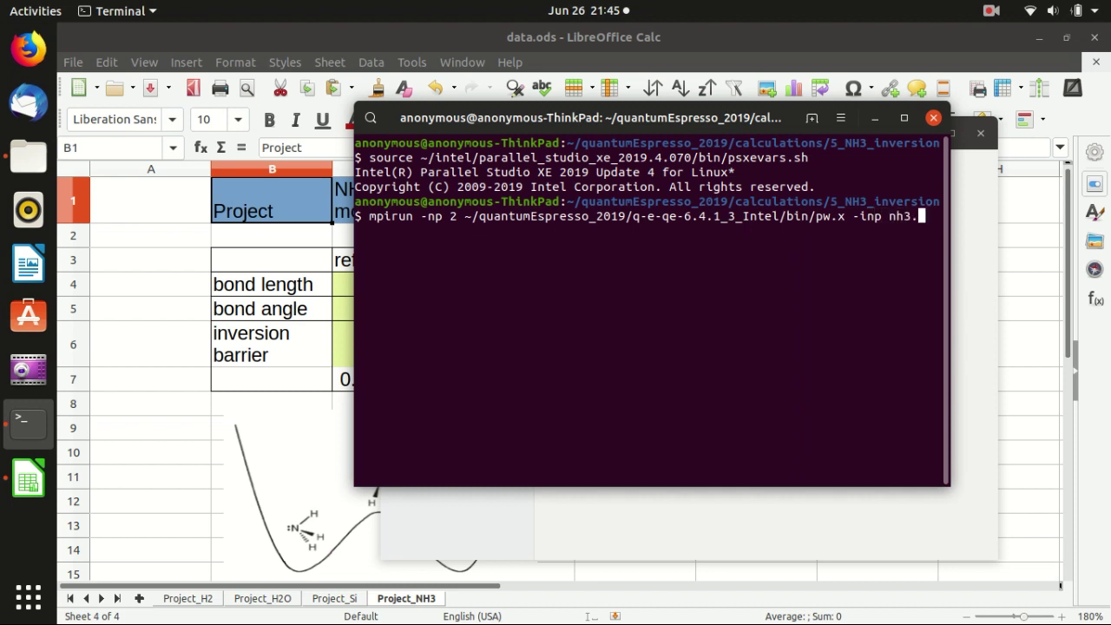
pyautogui.press('Tab')
pyautogui.write('> nh3.1')
pyautogui.press('Tab')
pyautogui.press('BackSpace')
pyautogui.press('BackSpace')
pyautogui.press('BackSpace')
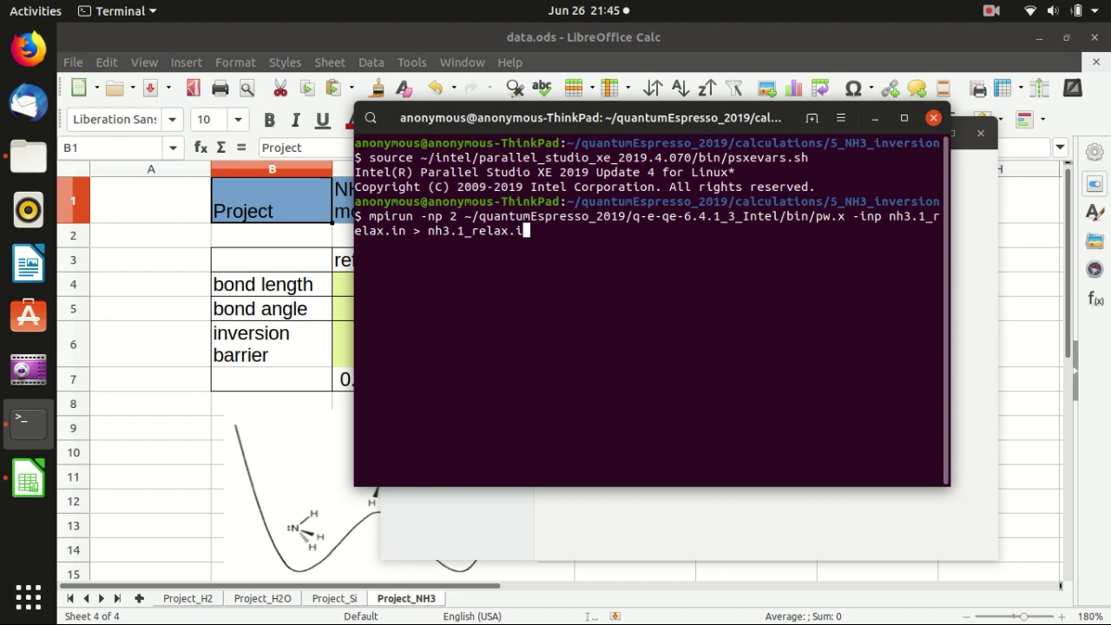
pyautogui.write('out')
# - Open a second terminal and cd into quantumEspresso_2019/calculations/5_NH3_inversion
pyautogui.hotkey('ctrl', 'alt', 't')
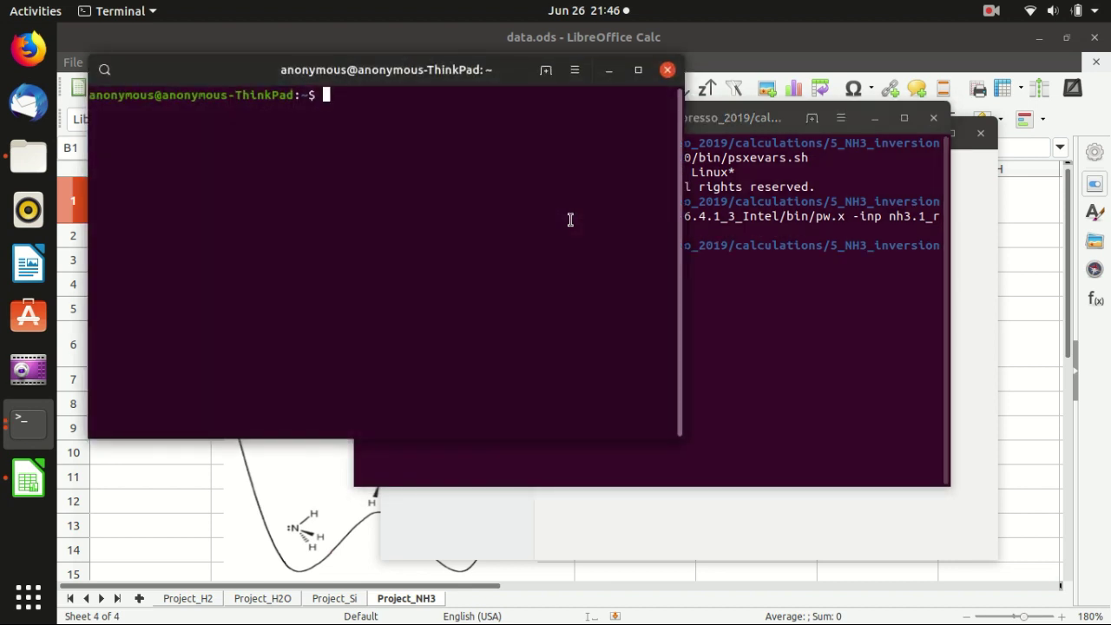
pyautogui.write('cd quan')
pyautogui.press('Tab')
pyautogui.write('c')
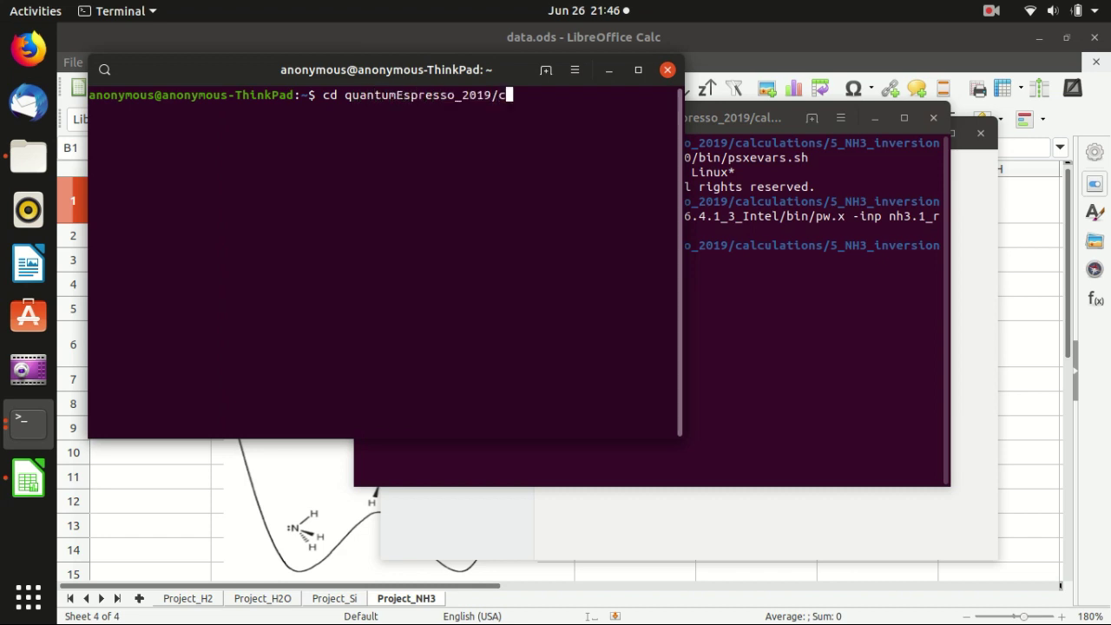
pyautogui.write('a')
pyautogui.press('Tab')
pyautogui.write('4')
pyautogui.press('Tab')
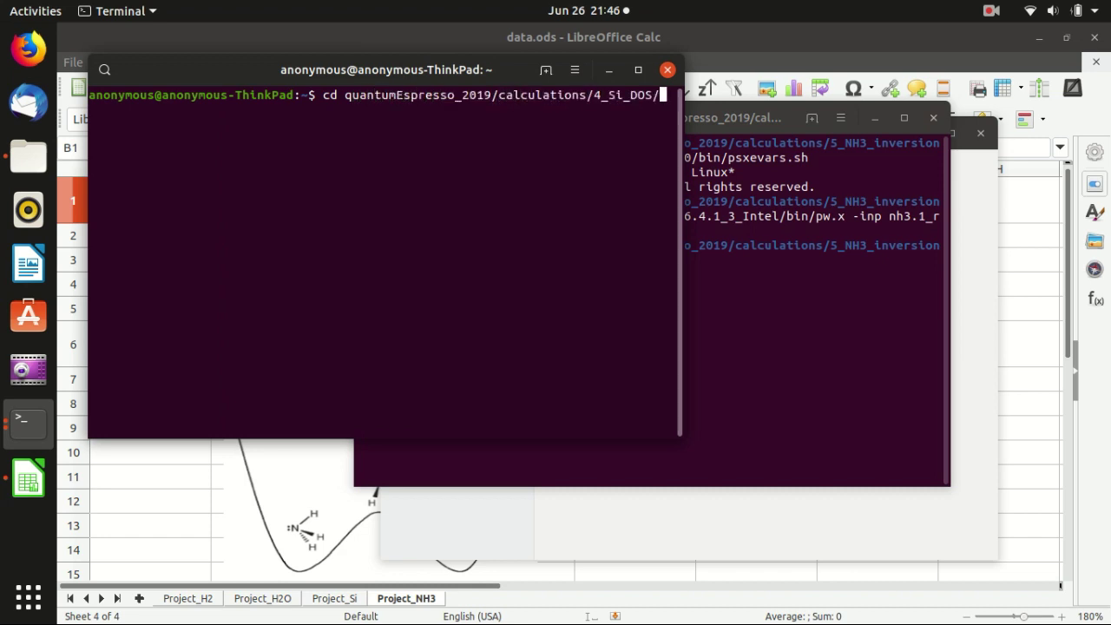
pyautogui.press('BackSpace')
pyautogui.press('BackSpace')
pyautogui.press('BackSpace')
pyautogui.press('BackSpace')
pyautogui.press('BackSpace')
pyautogui.press('BackSpace')
pyautogui.write('5')
pyautogui.press('Tab')
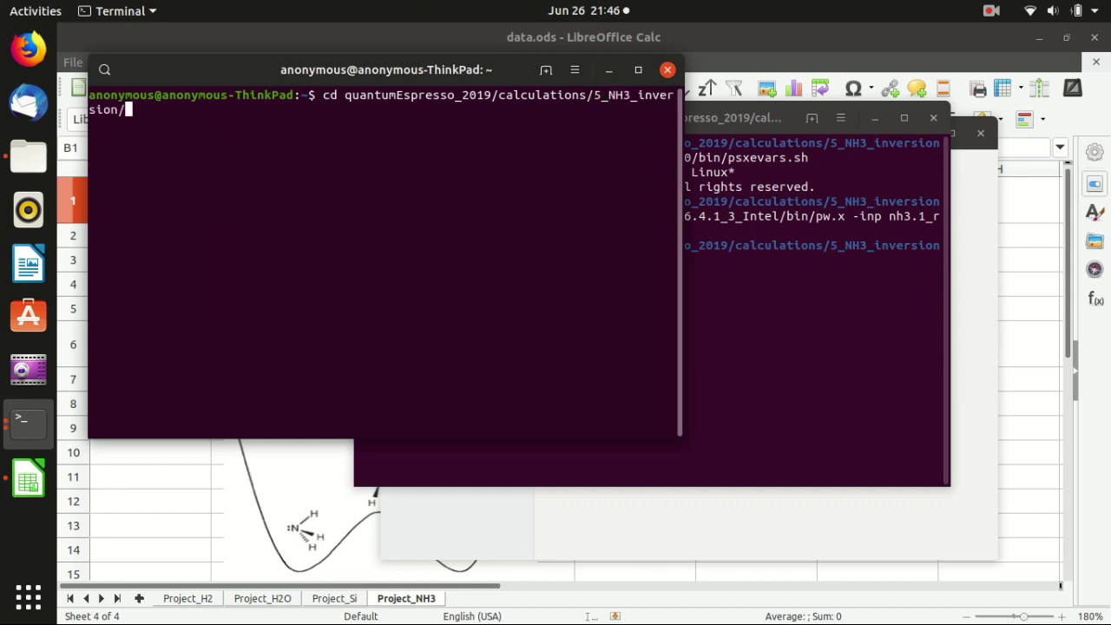
pyautogui.press('Return')
# - Follow nh3.1_relax.out with tail -f until JOB DONE, then stop it with Ctrl+C
pyautogui.write('tail -')
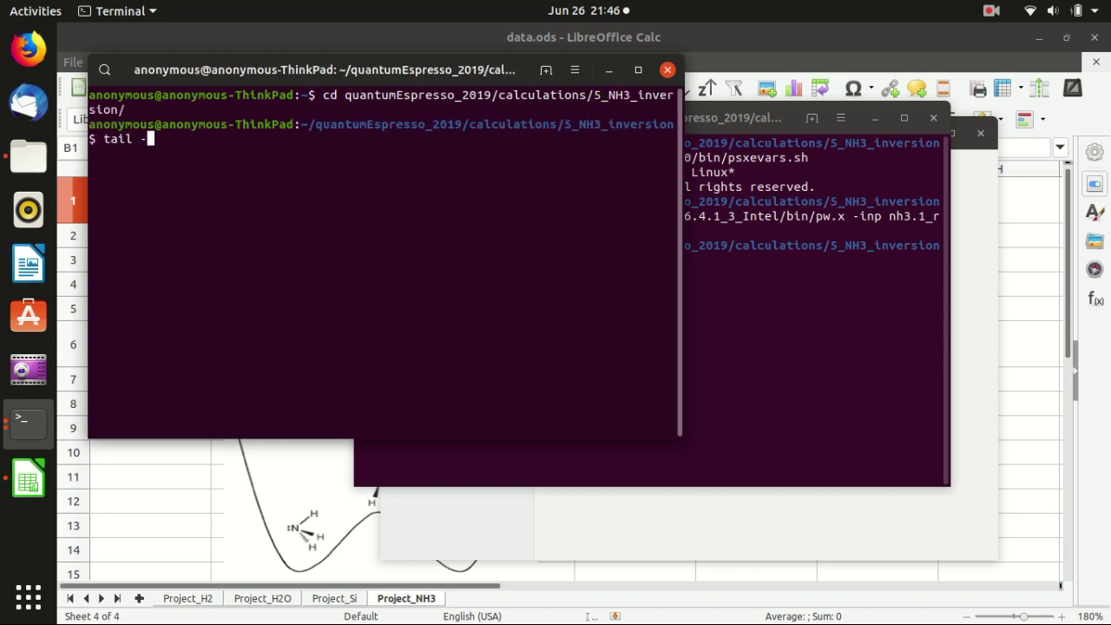
pyautogui.write('f nh3.1')
pyautogui.press('Tab')
pyautogui.write('o')
pyautogui.press('Tab')
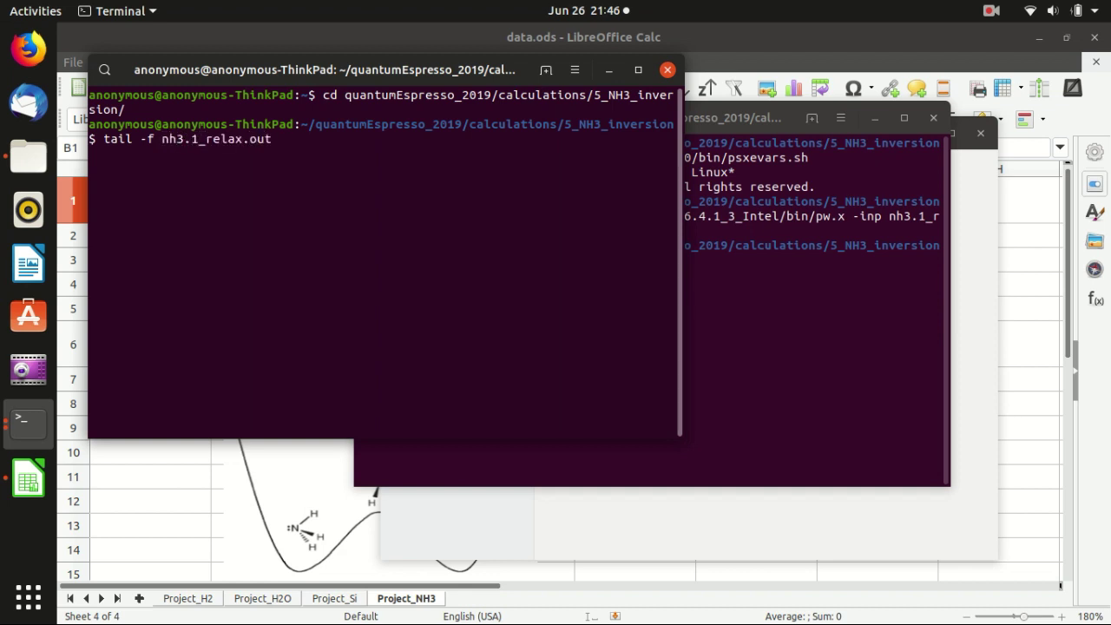
pyautogui.press('Return')
pyautogui.hotkey('ctrl', 'c')
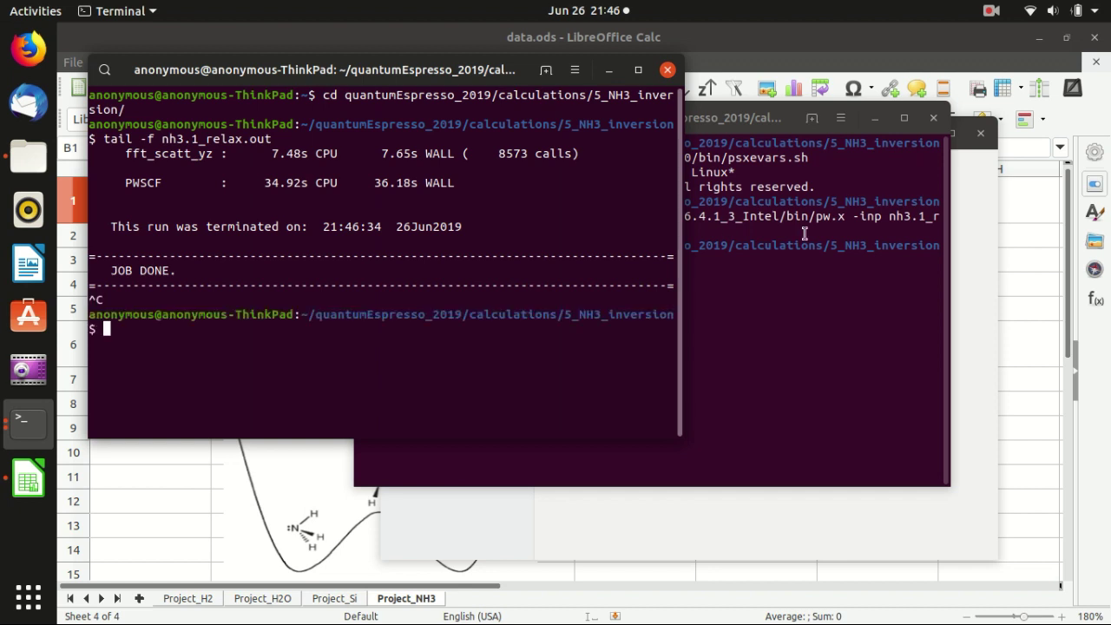
# - Bring the original terminal forward, reposition it, and type gedit nh3.1_relax.out
pyautogui.click(818, 283)
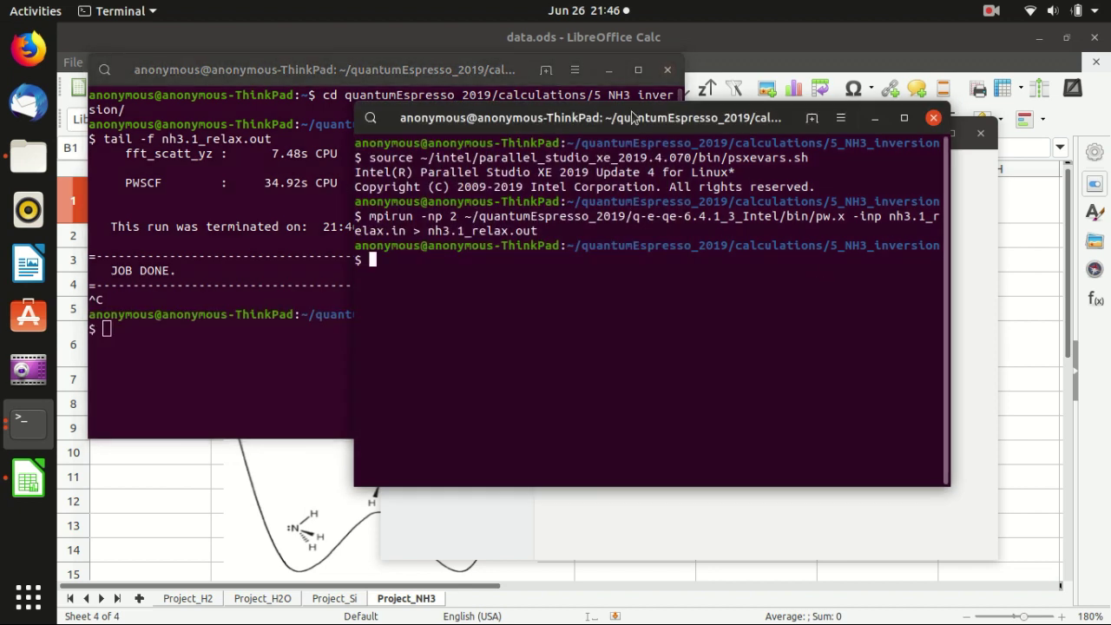
pyautogui.moveTo(629, 113); pyautogui.dragTo(363, 95)
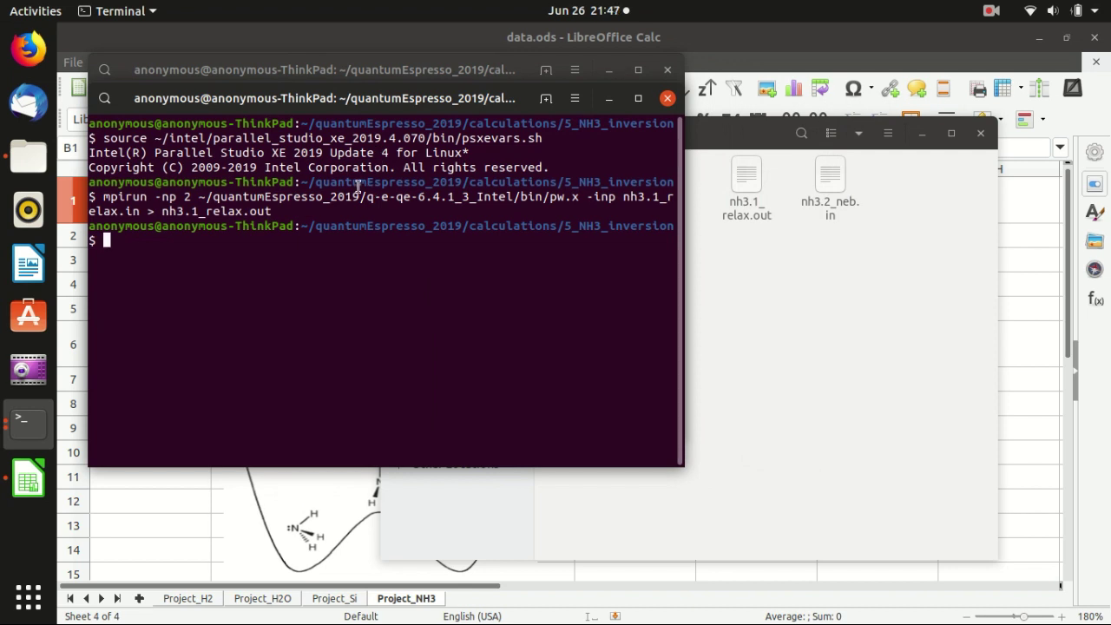
pyautogui.write('gedit nh3.1_relax.')
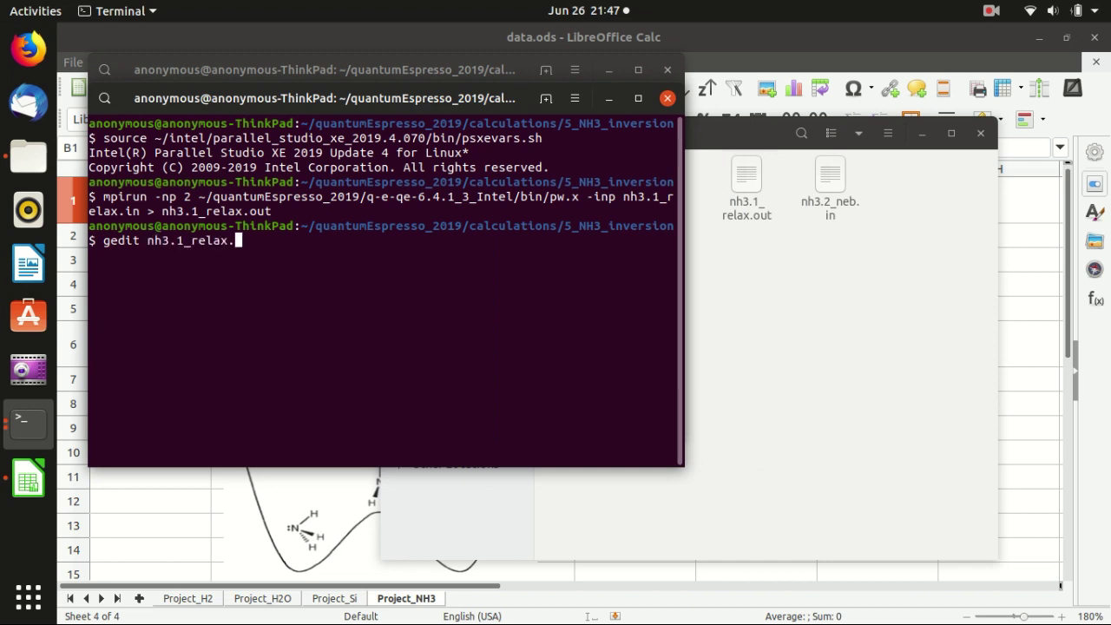
pyautogui.write('out')
pyautogui.press('Return')
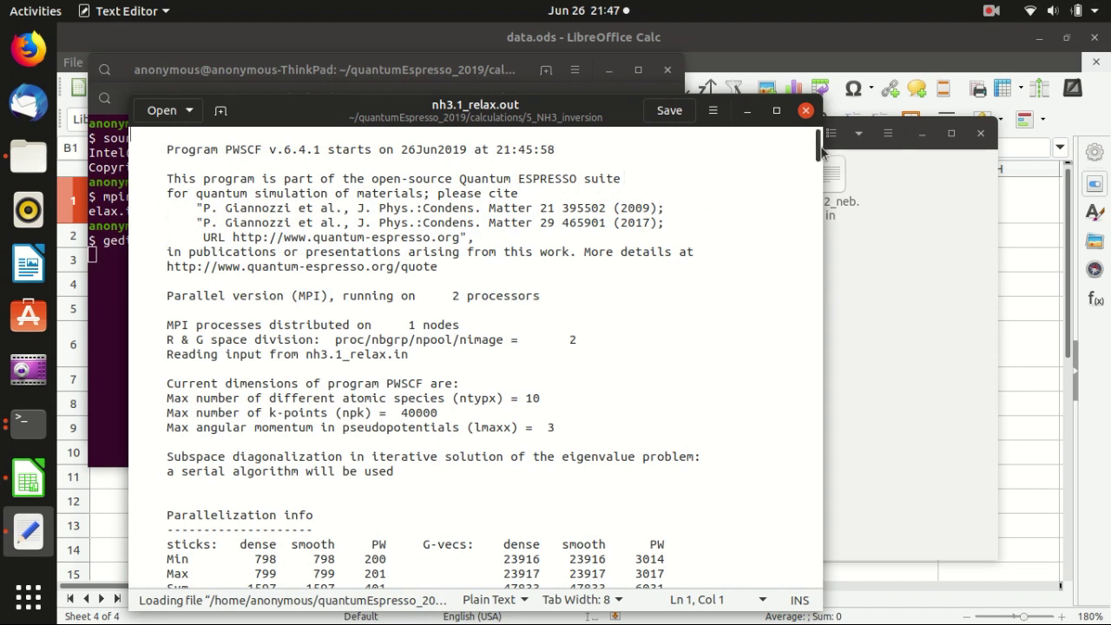
pyautogui.moveTo(820, 152); pyautogui.dragTo(799, 596)
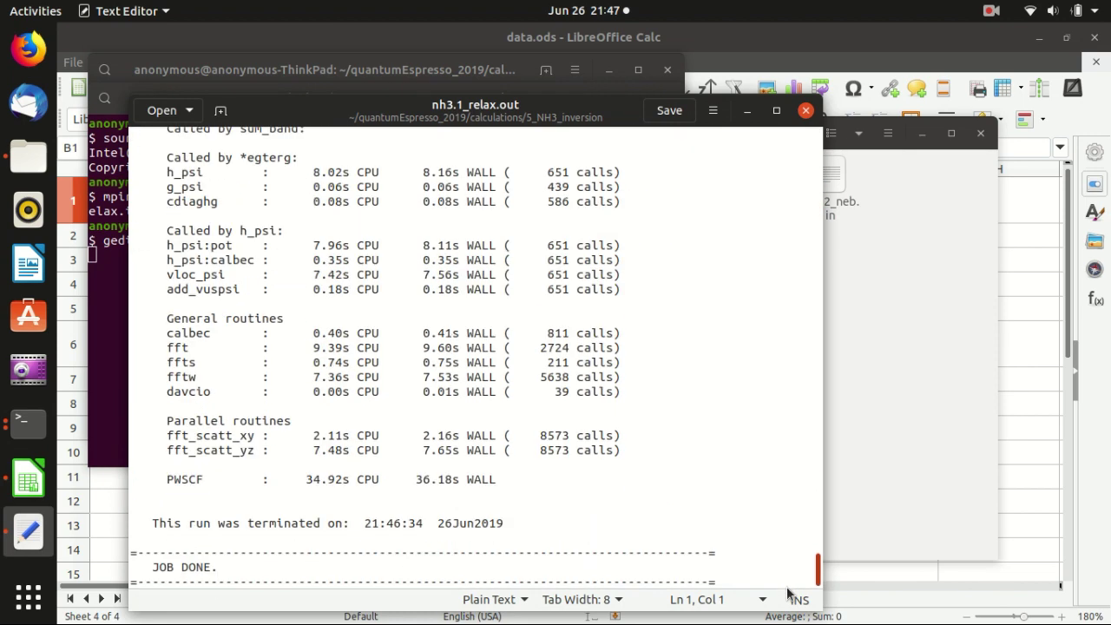
pyautogui.scroll(15, 705, 478)
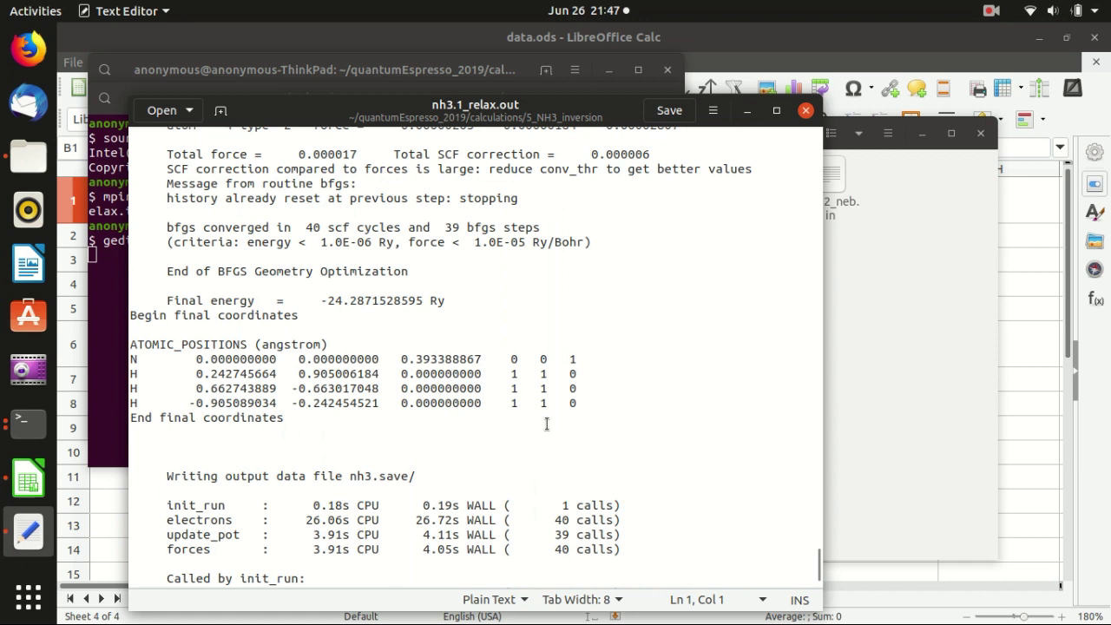
pyautogui.click(525, 395)
pyautogui.moveTo(576, 405); pyautogui.dragTo(133, 359)
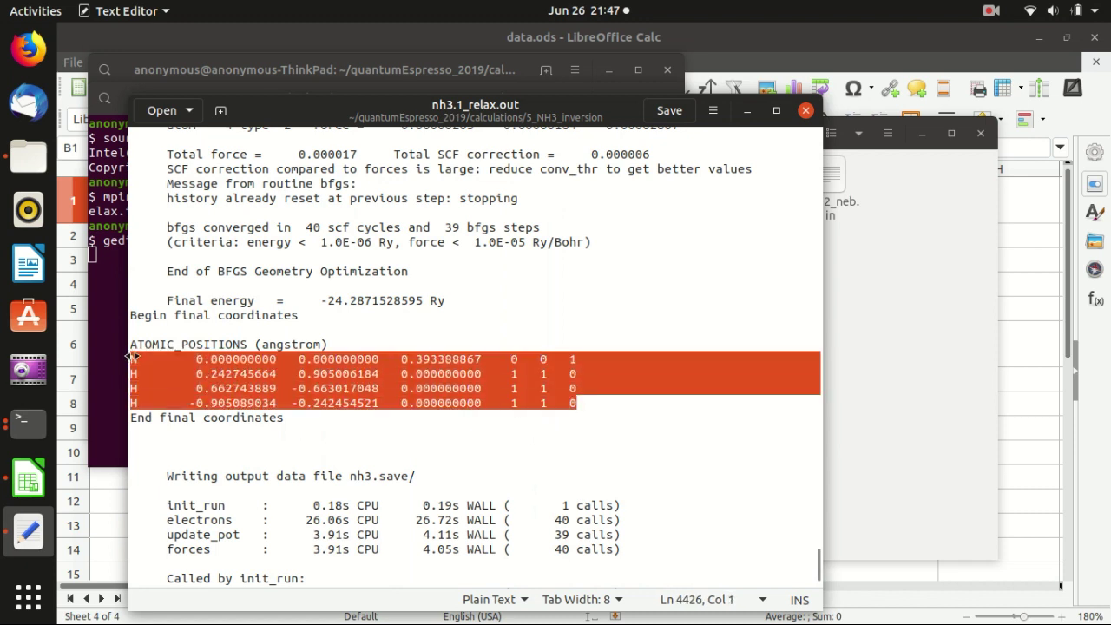
pyautogui.click(99, 285)
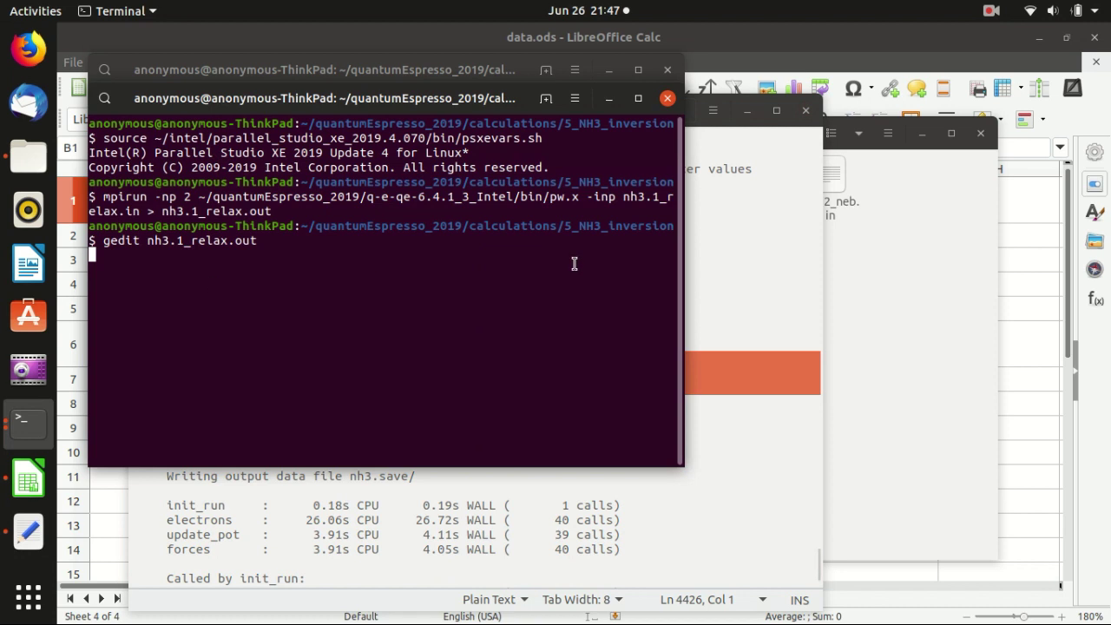
pyautogui.hotkey('ctrl', 'c')
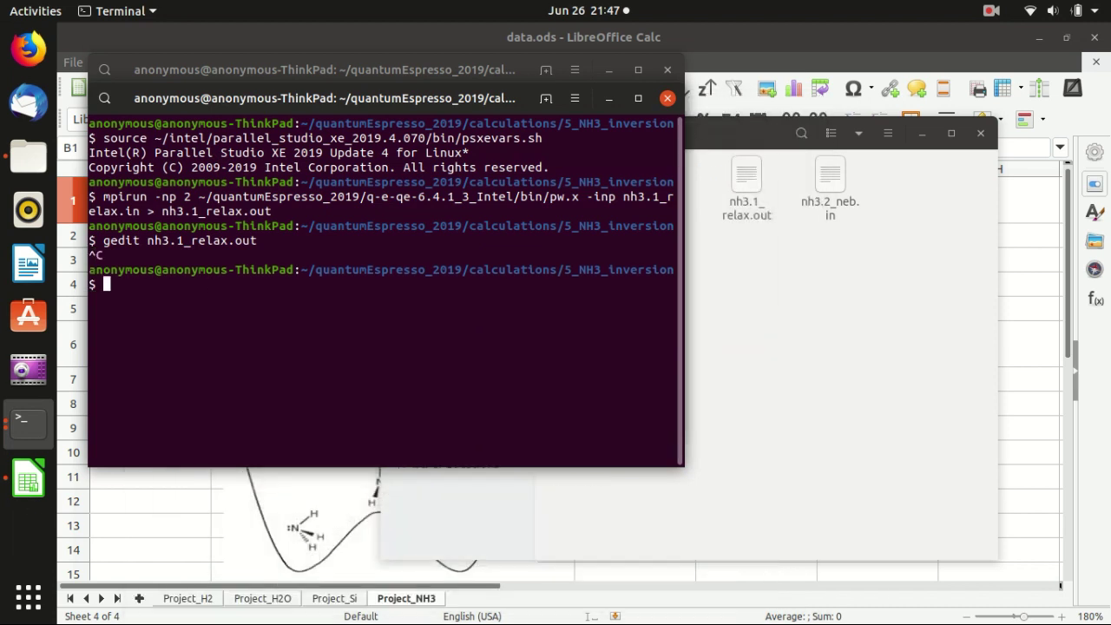
# - In data.ods, look over the bond length and angle cells B4, B5, E4 and E5
pyautogui.click(850, 46)
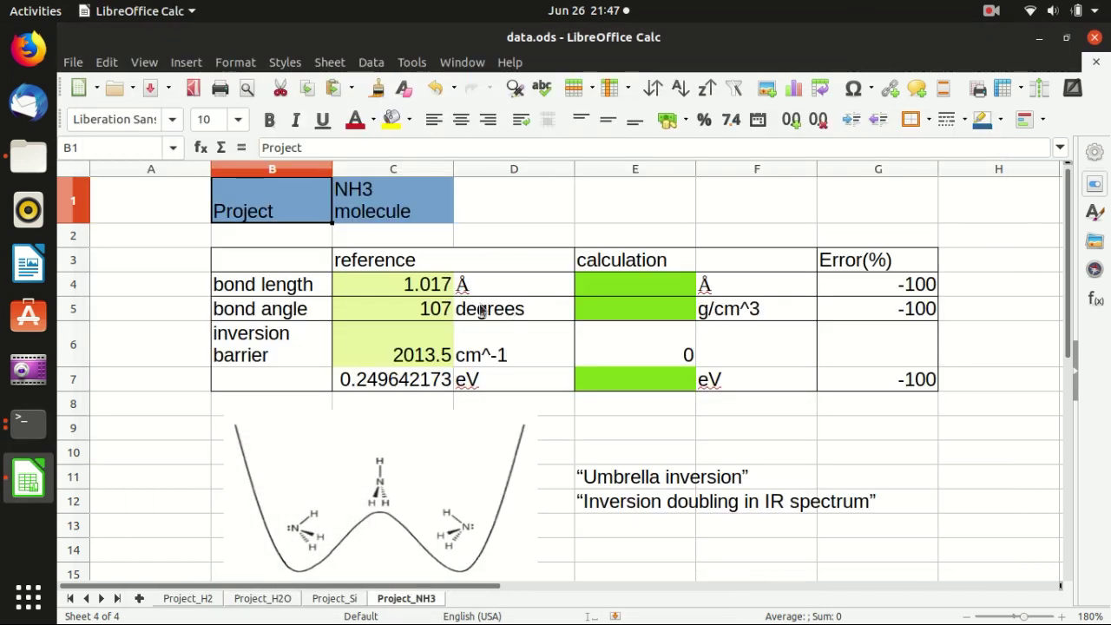
pyautogui.click(308, 292)
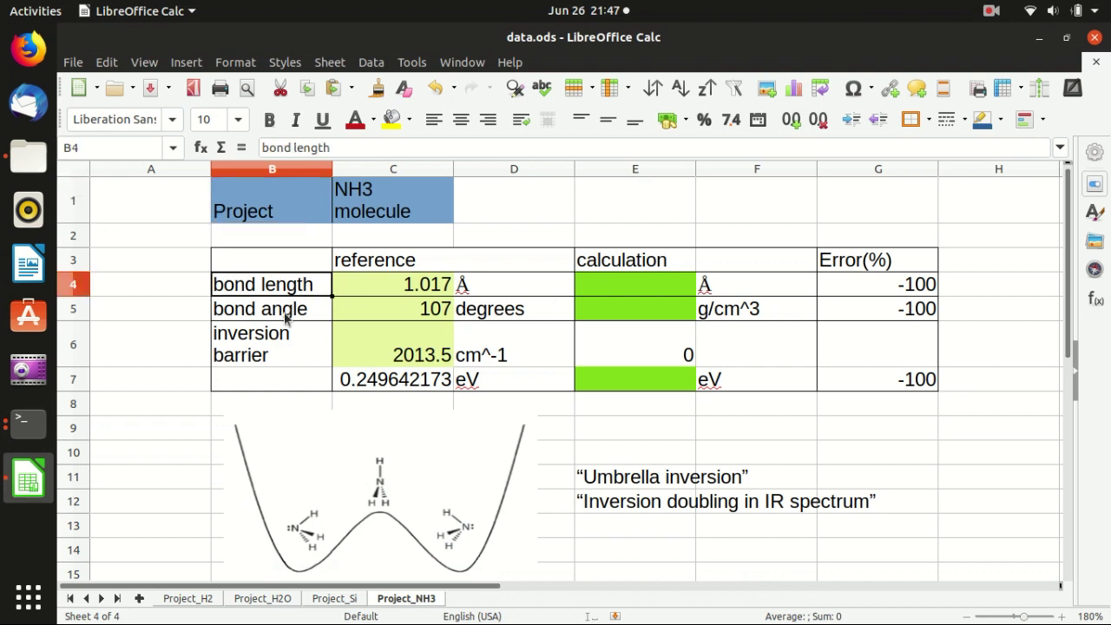
pyautogui.click(318, 307)
pyautogui.click(638, 283)
pyautogui.click(643, 315)
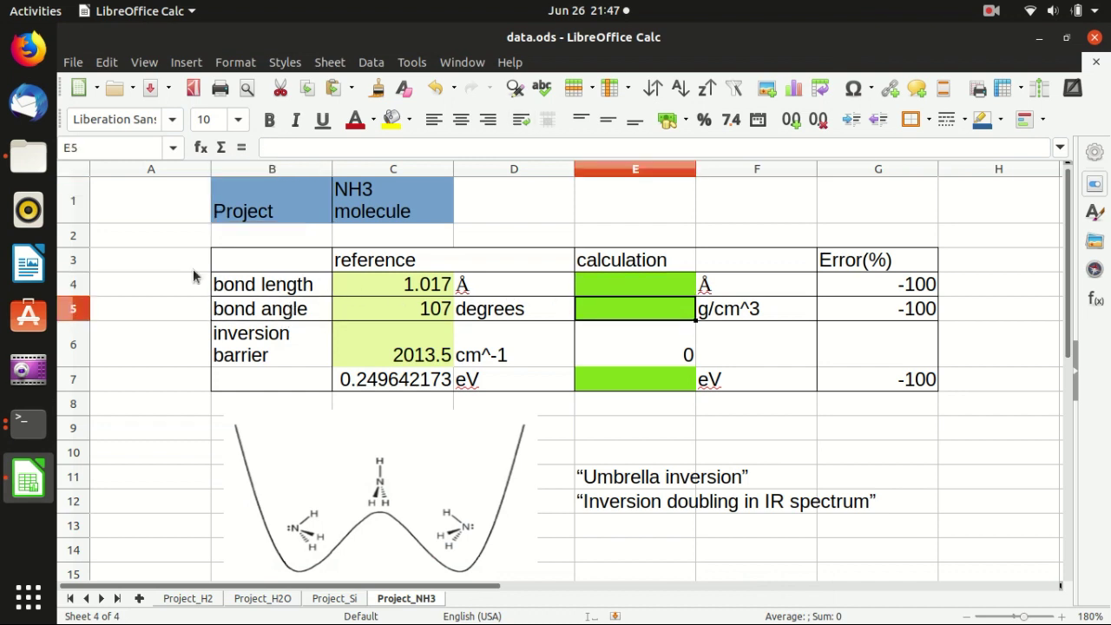
# - In the terminal, build the path from ~/quantumEspresso_2019 to the XCrySDen bin folder
pyautogui.click(31, 423)
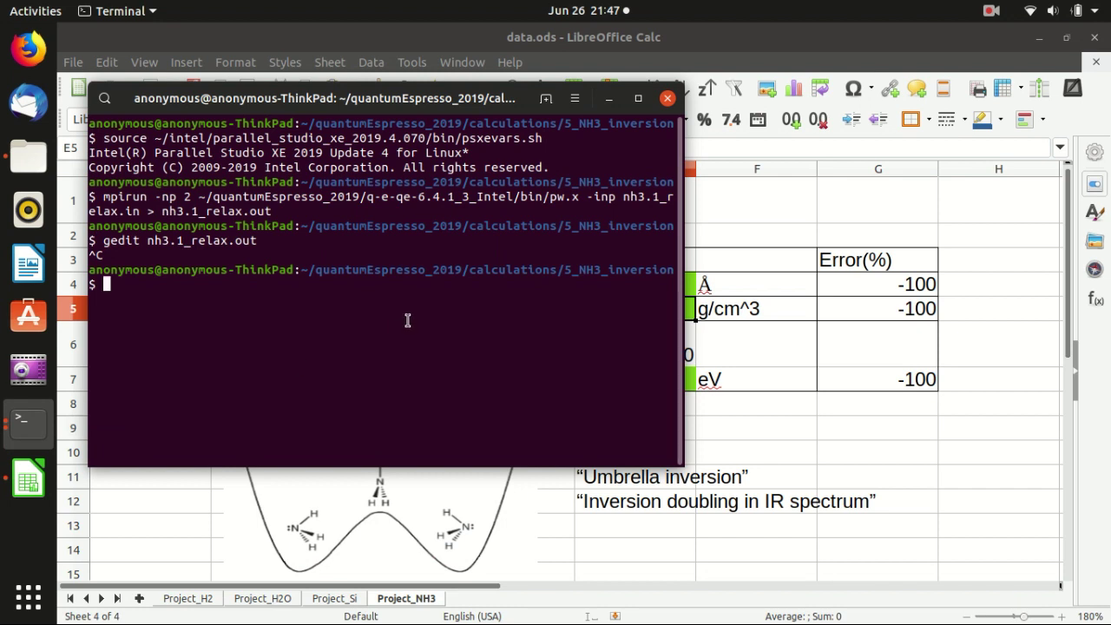
pyautogui.write('~')
pyautogui.press('BackSpace')
pyautogui.write('/quan')
pyautogui.press('Tab')
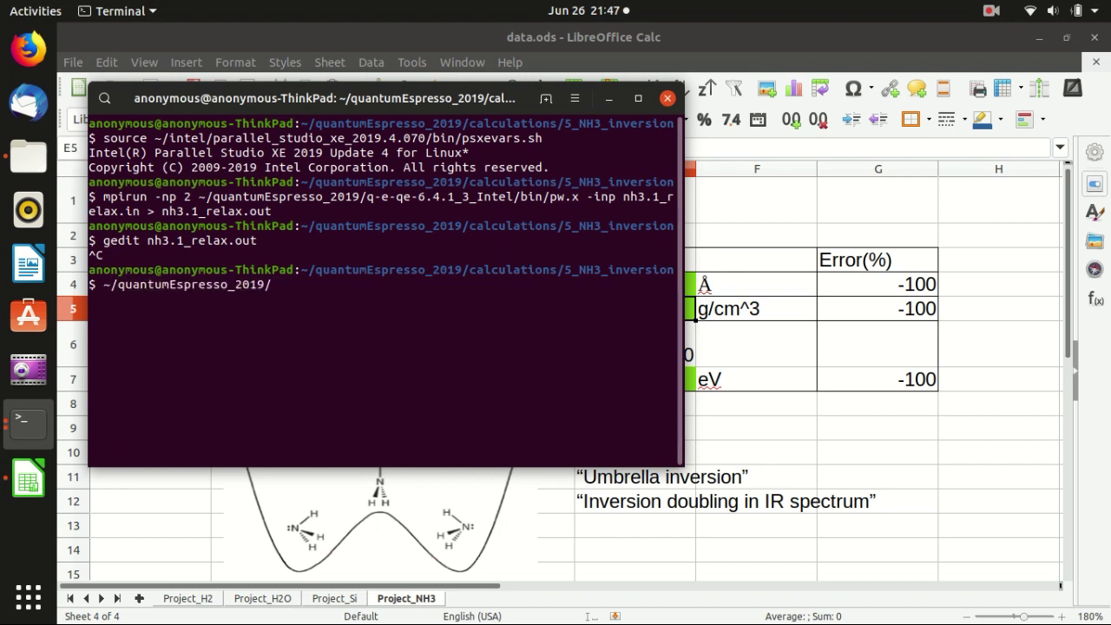
pyautogui.write('x')
pyautogui.press('Tab')
pyautogui.write('x')
pyautogui.press('Tab')
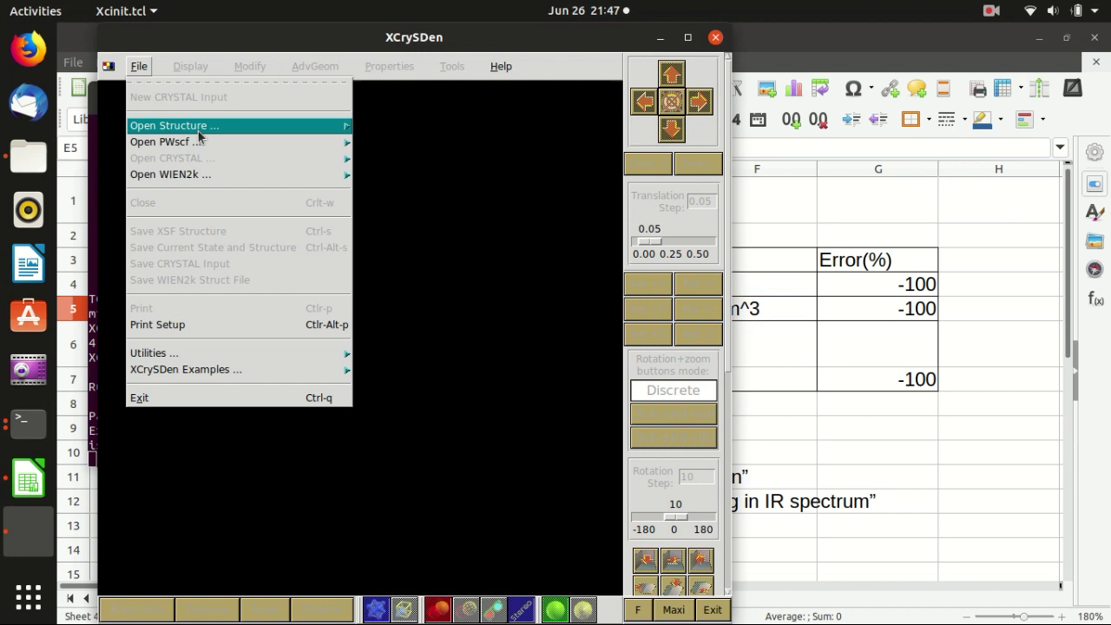
# - Open nh3.1_relax.out as a PWscf output, loading all relaxation steps as an animation
pyautogui.moveTo(198, 143)
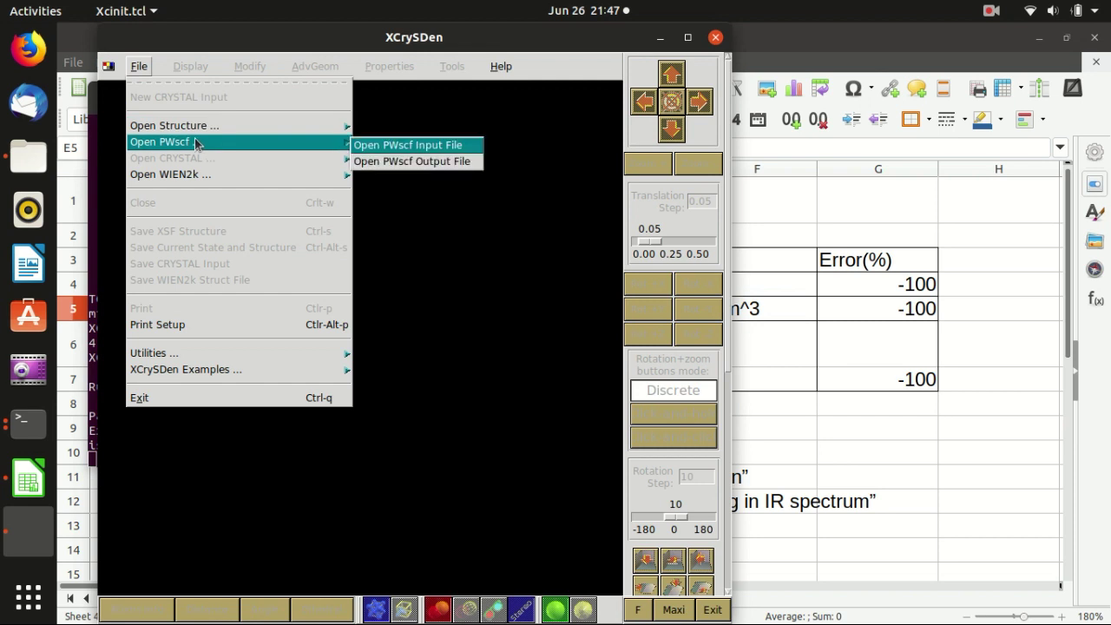
pyautogui.click(411, 165)
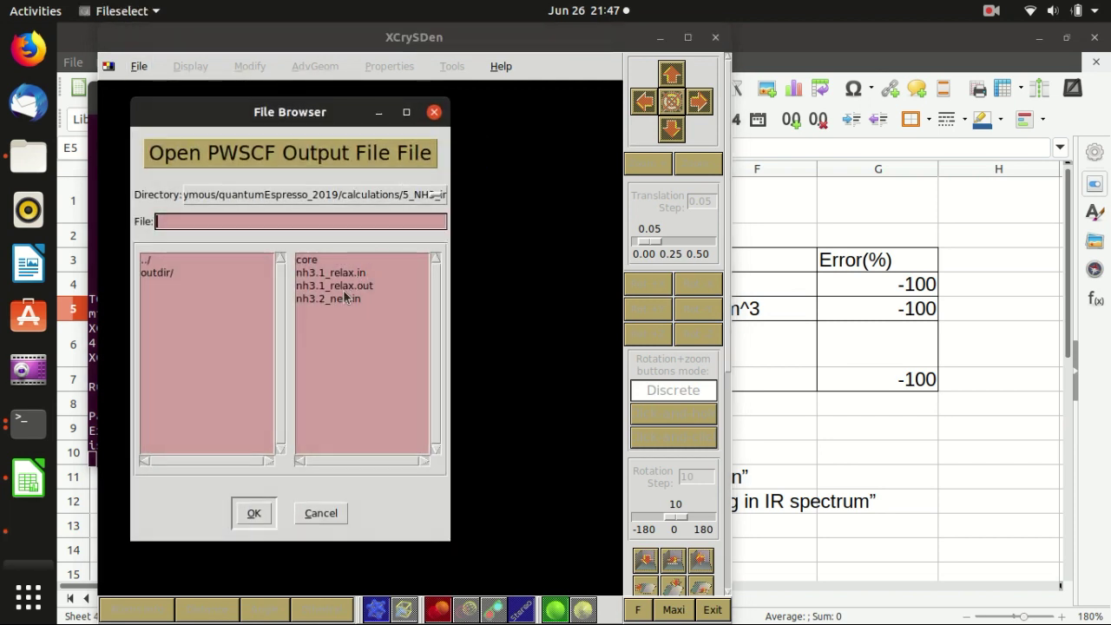
pyautogui.doubleClick(337, 290)
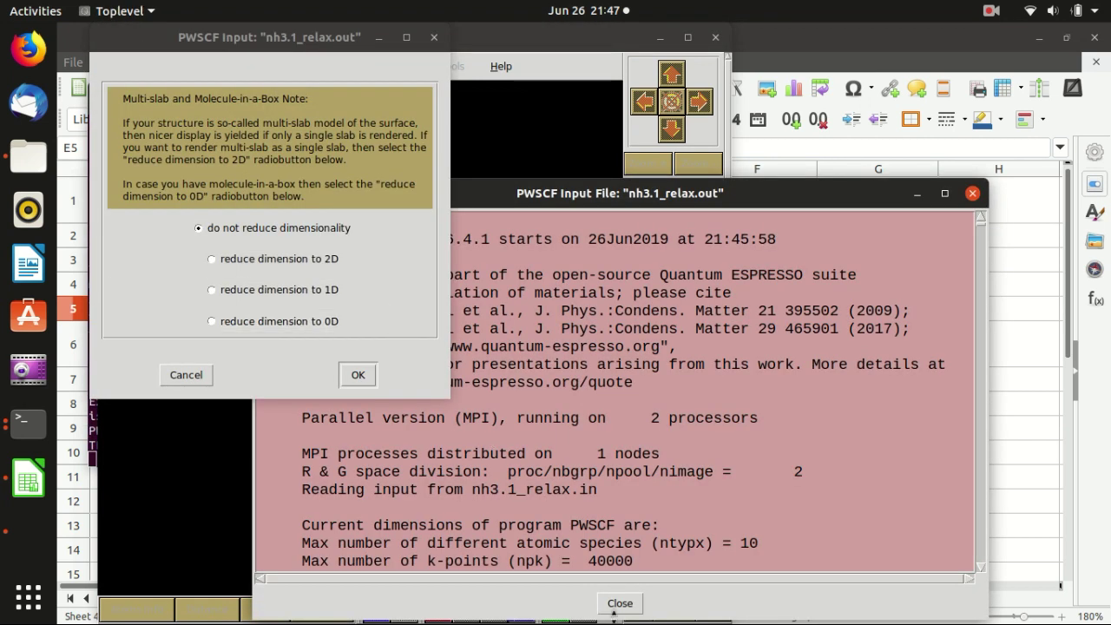
pyautogui.click(617, 604)
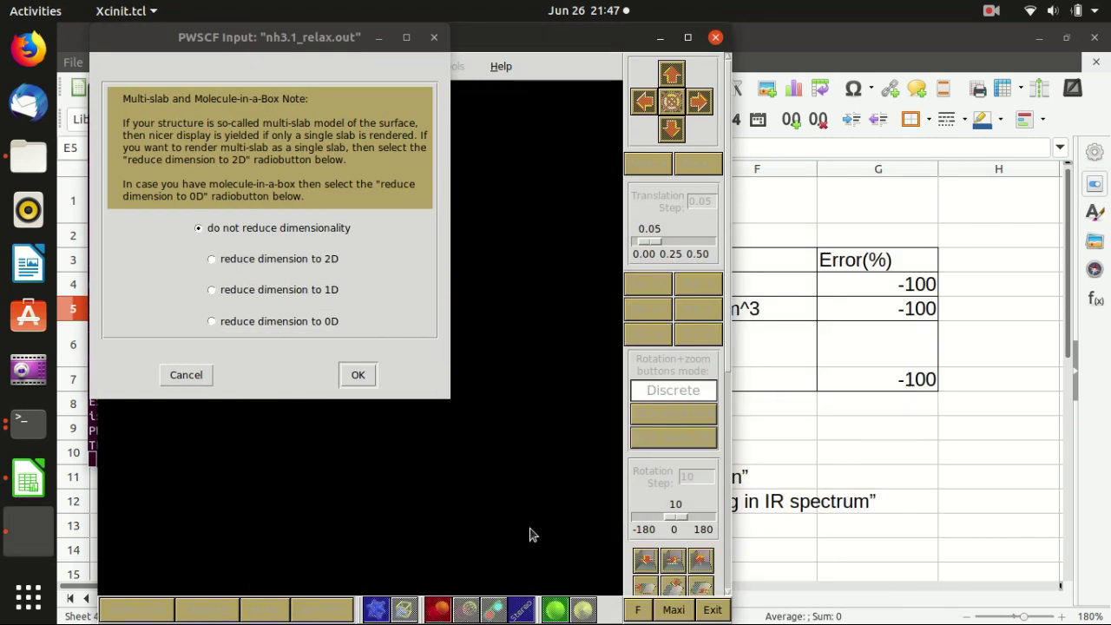
pyautogui.click(359, 375)
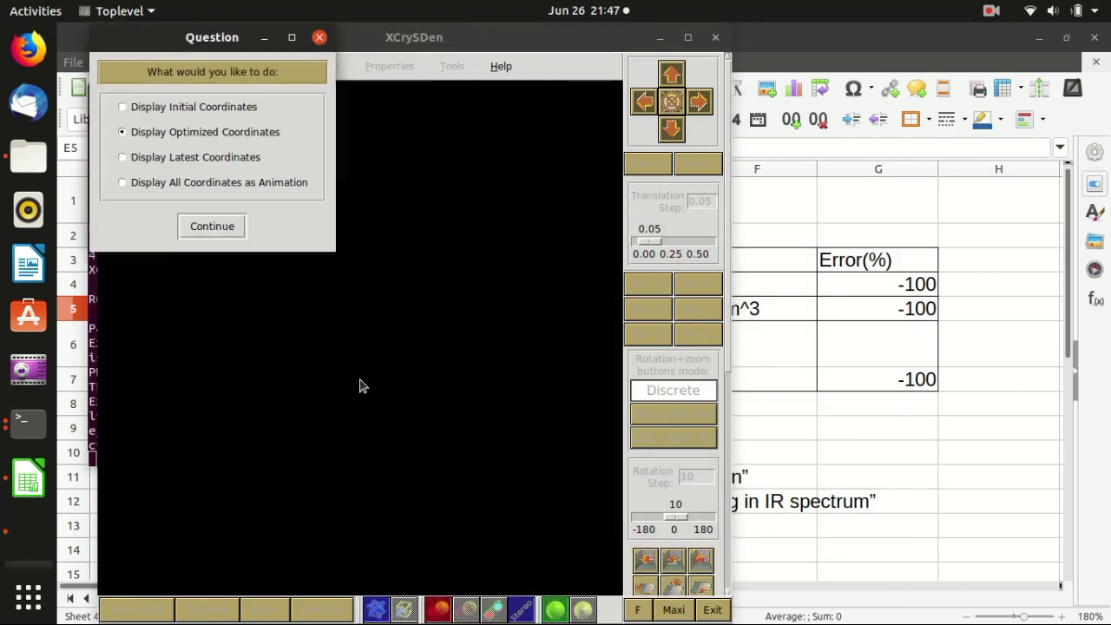
pyautogui.click(209, 183)
pyautogui.click(203, 227)
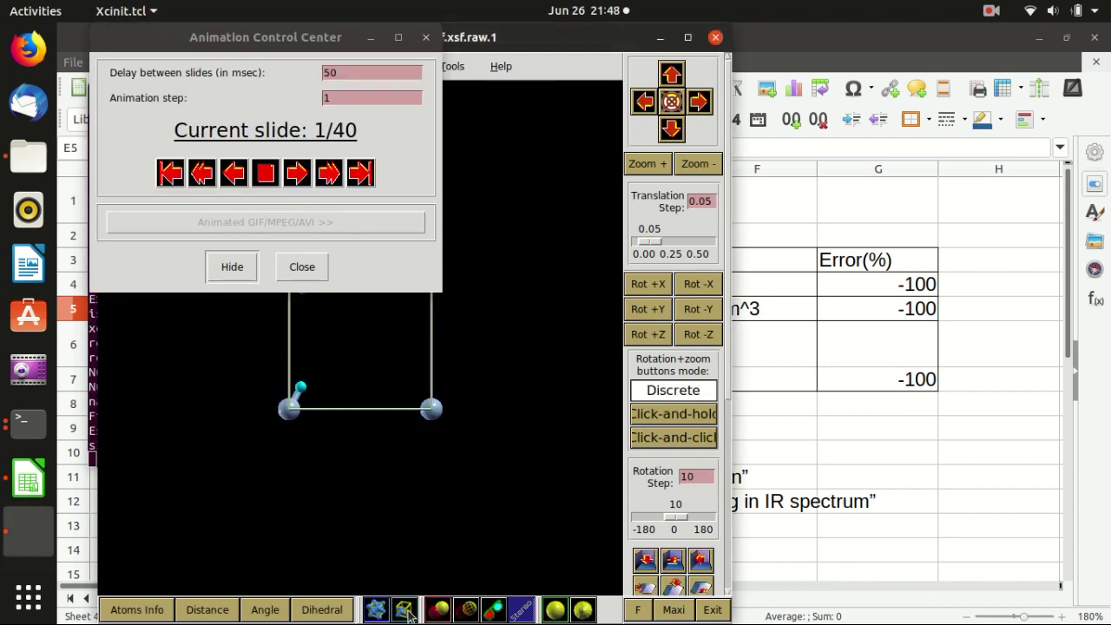
# - Rotate and zoom the cell, play the animation through, close the controls, and rotate the molecule
pyautogui.moveTo(551, 39); pyautogui.dragTo(933, 38)
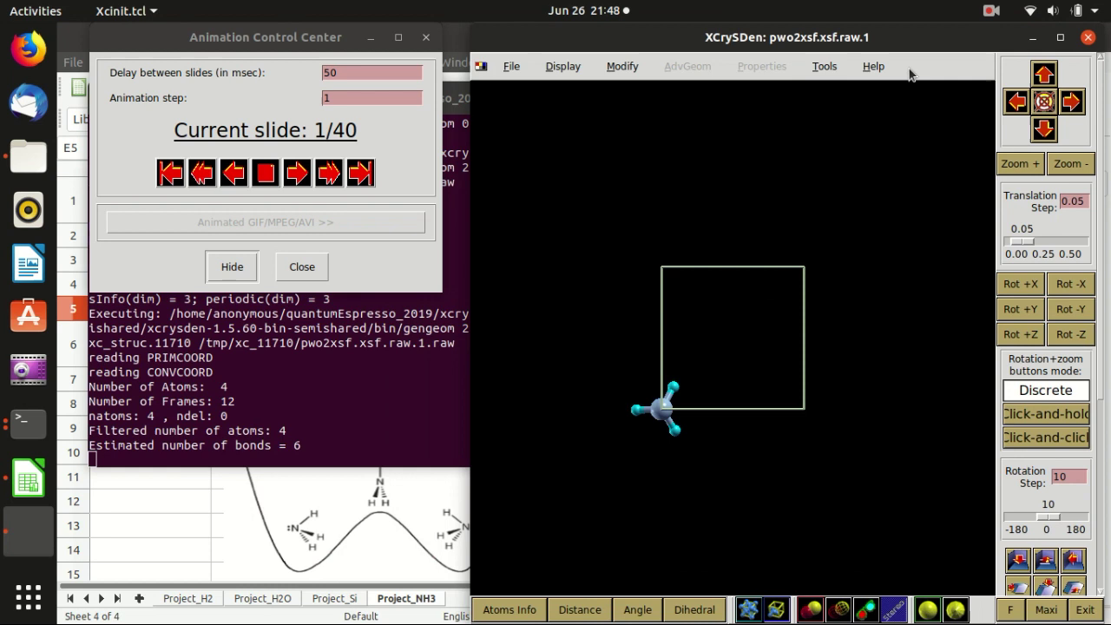
pyautogui.moveTo(753, 428); pyautogui.dragTo(727, 354)
pyautogui.scroll(8, 728, 354)
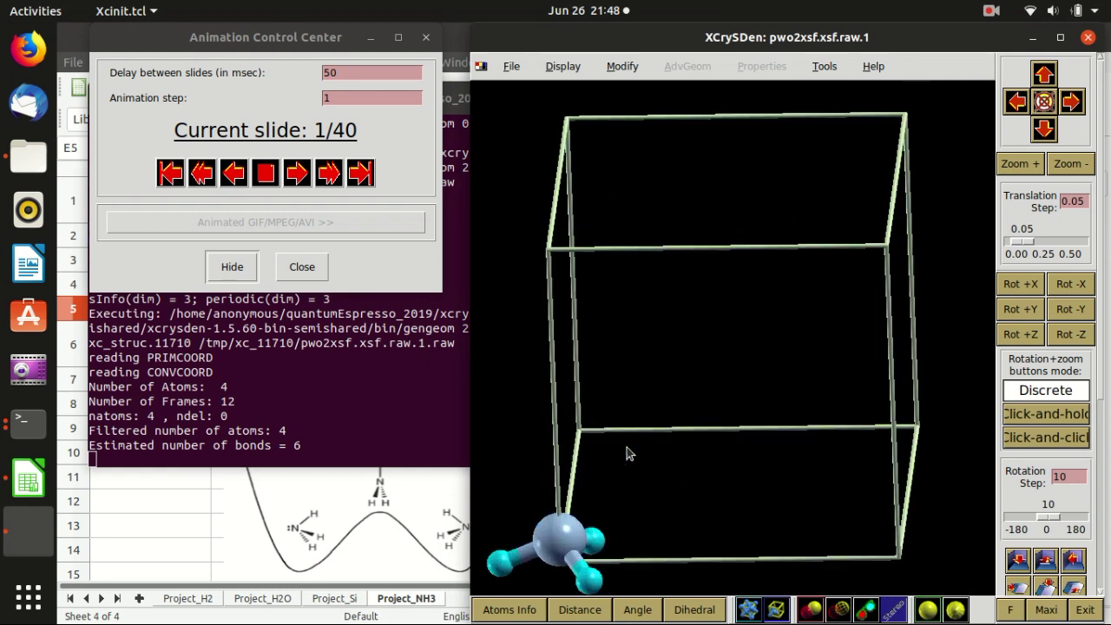
pyautogui.scroll(5, 810, 164)
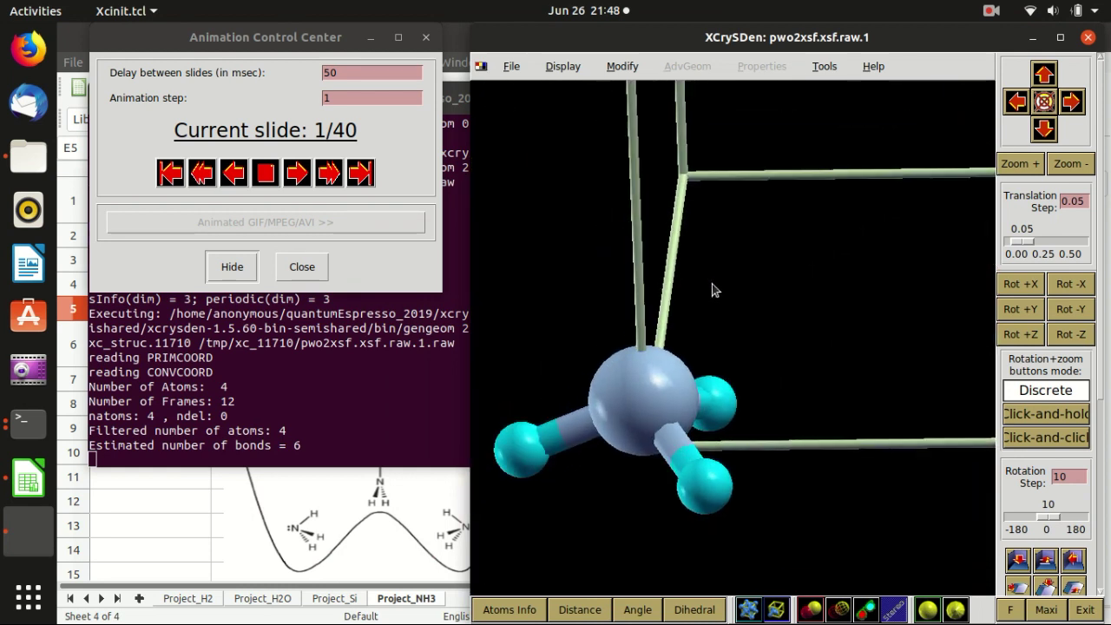
pyautogui.click(329, 175)
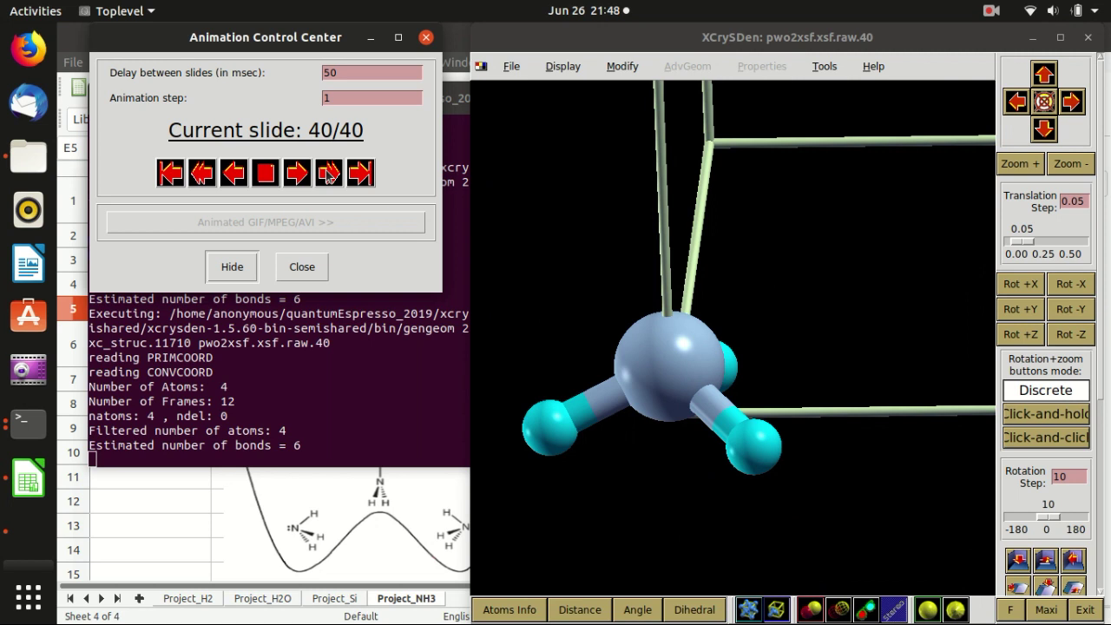
pyautogui.click(293, 270)
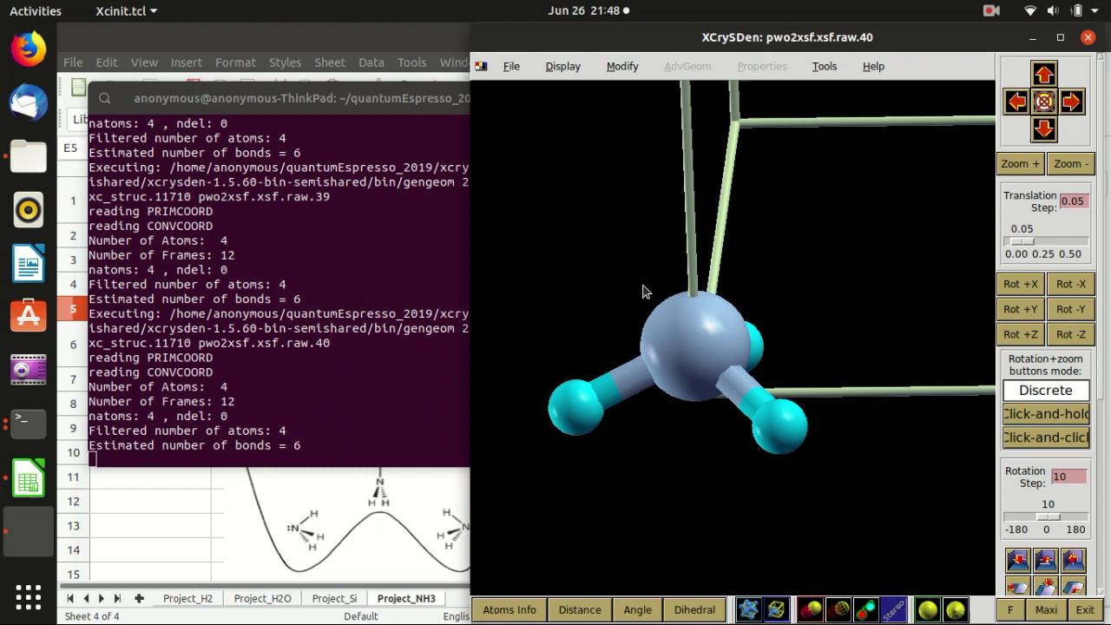
pyautogui.moveTo(643, 291); pyautogui.dragTo(634, 269)
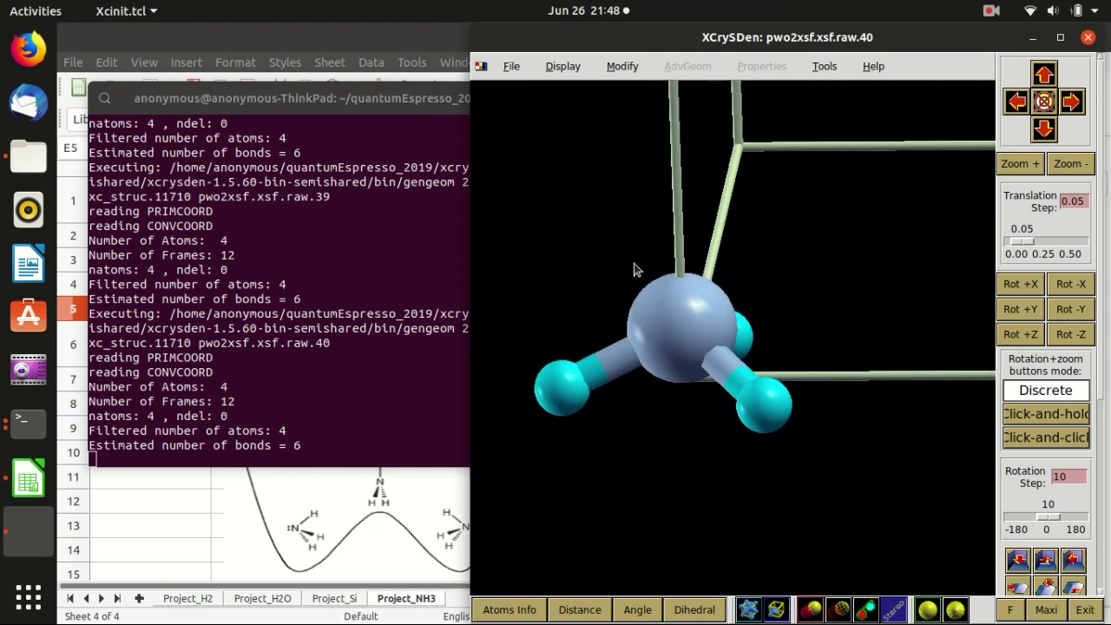
# - Measure the H–N–H angle in XCrySDen, which reads 105.975°
pyautogui.click(635, 613)
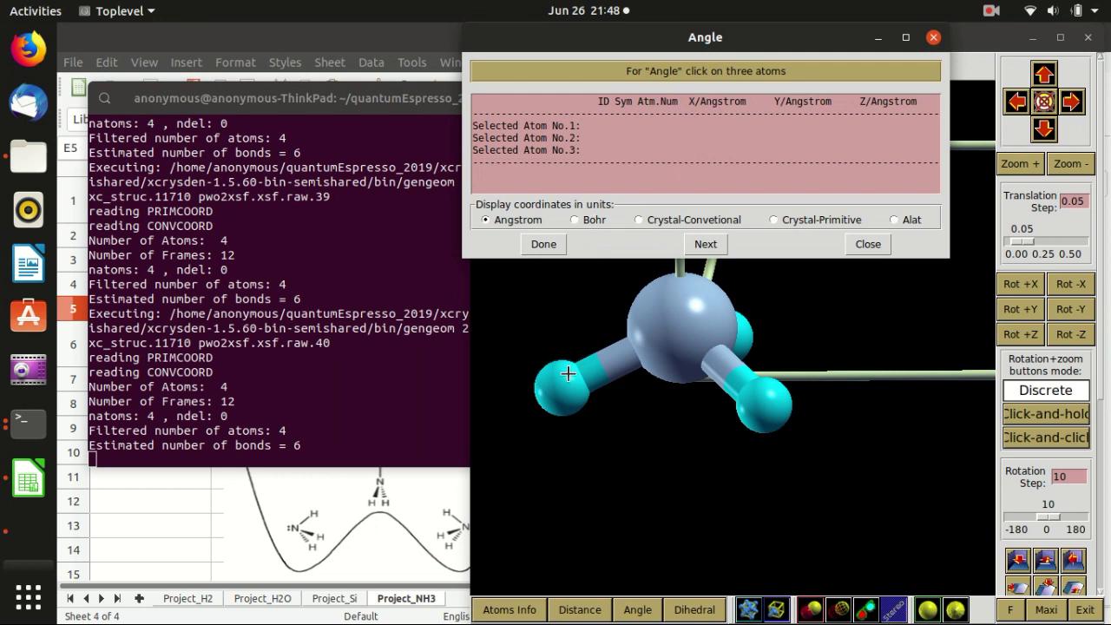
pyautogui.click(564, 395)
pyautogui.click(669, 340)
pyautogui.click(766, 418)
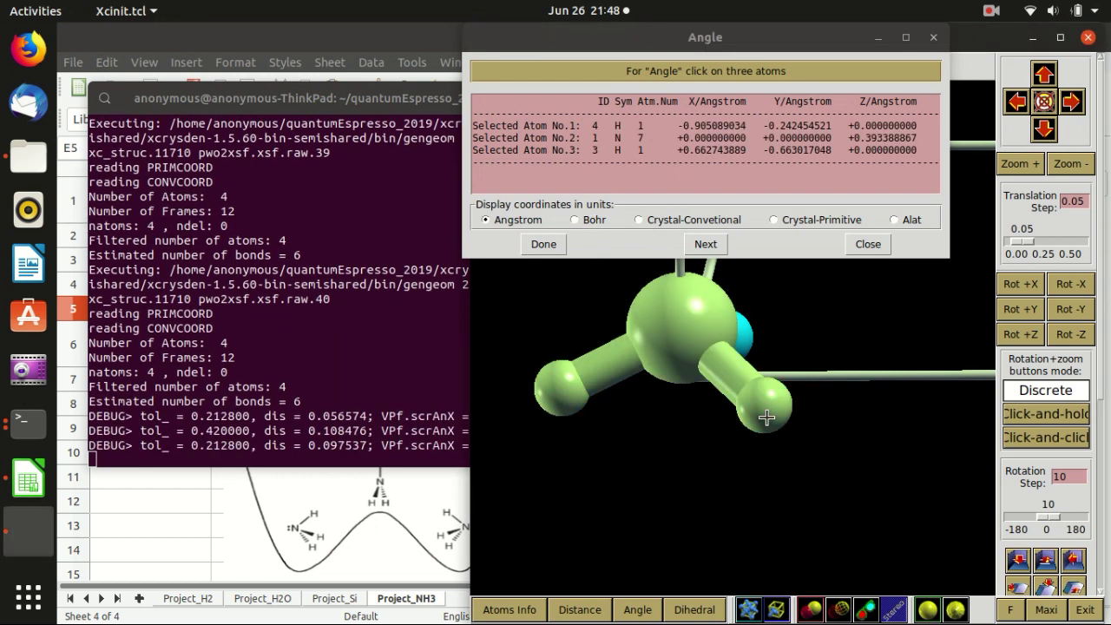
pyautogui.click(541, 244)
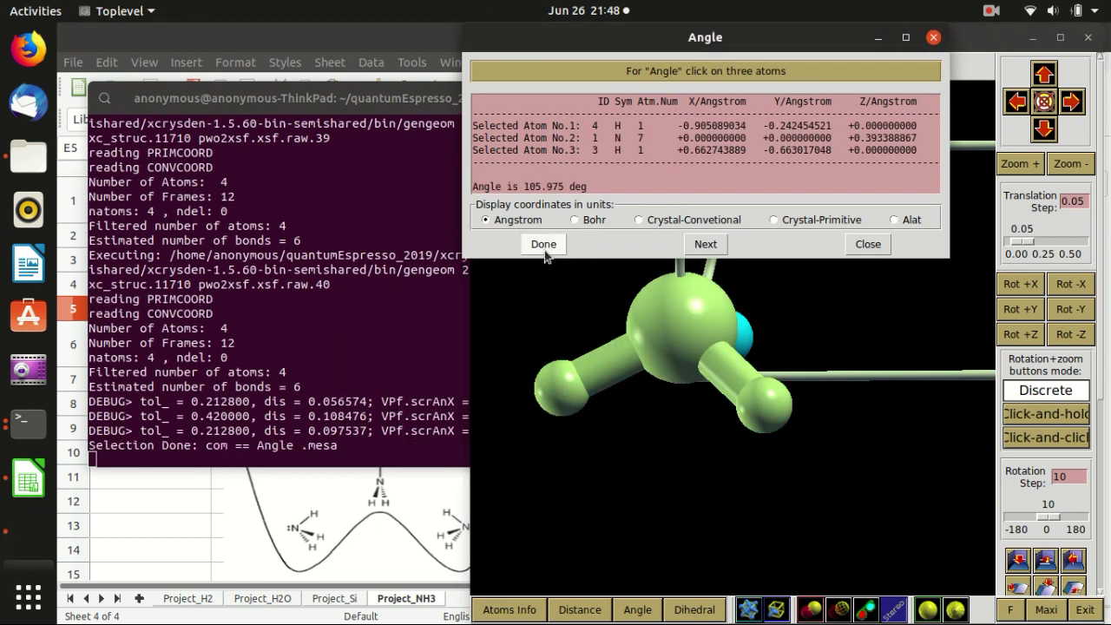
# - Enter the measured angle 105.975 into cell E5 of data.ods
pyautogui.click(155, 530)
pyautogui.click(639, 317)
pyautogui.click(631, 387)
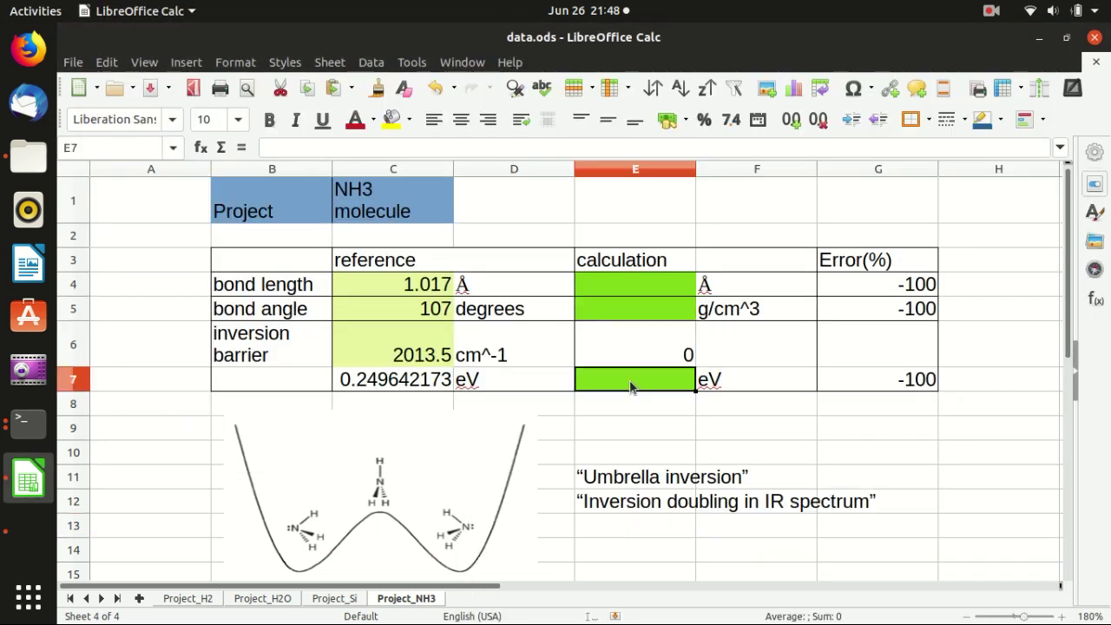
pyautogui.click(636, 330)
pyautogui.click(634, 283)
pyautogui.click(636, 310)
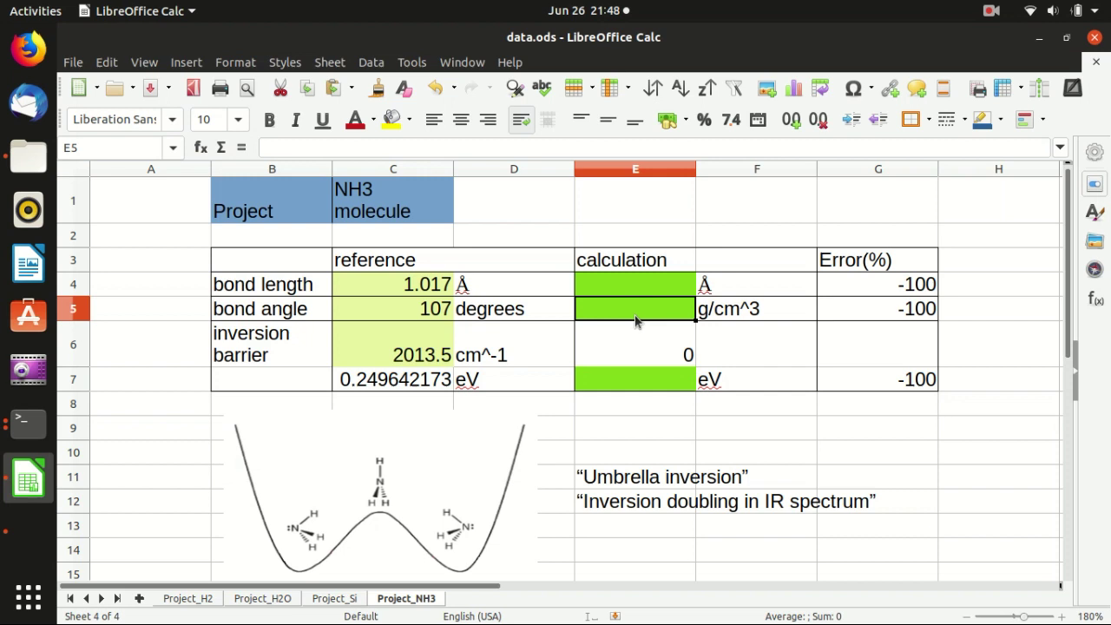
pyautogui.write('105')
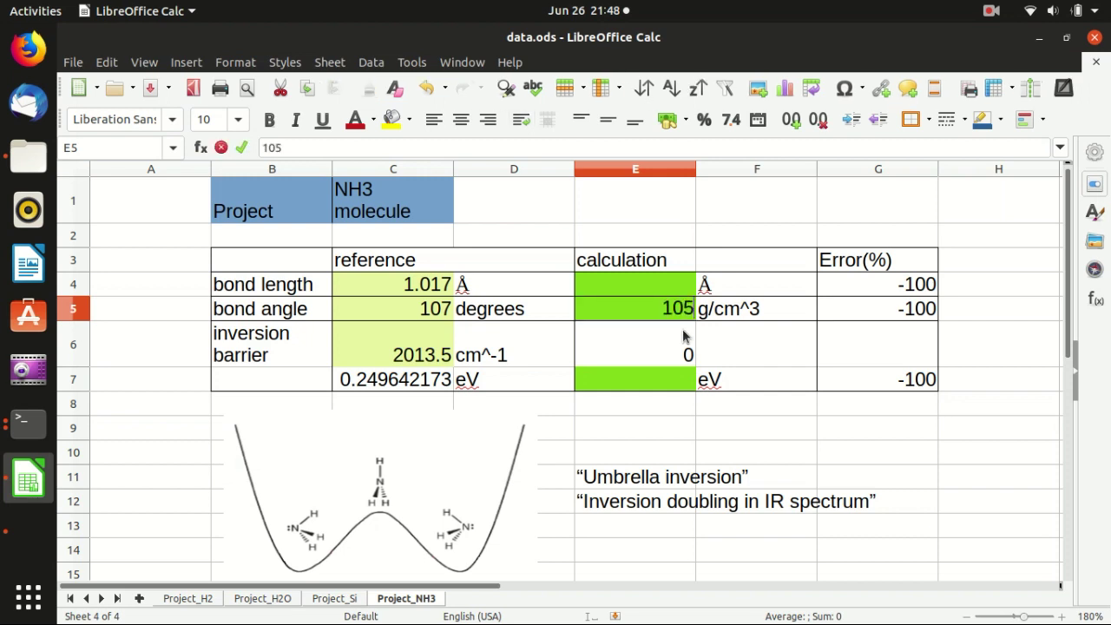
pyautogui.hotkey('alt', 'Tab')
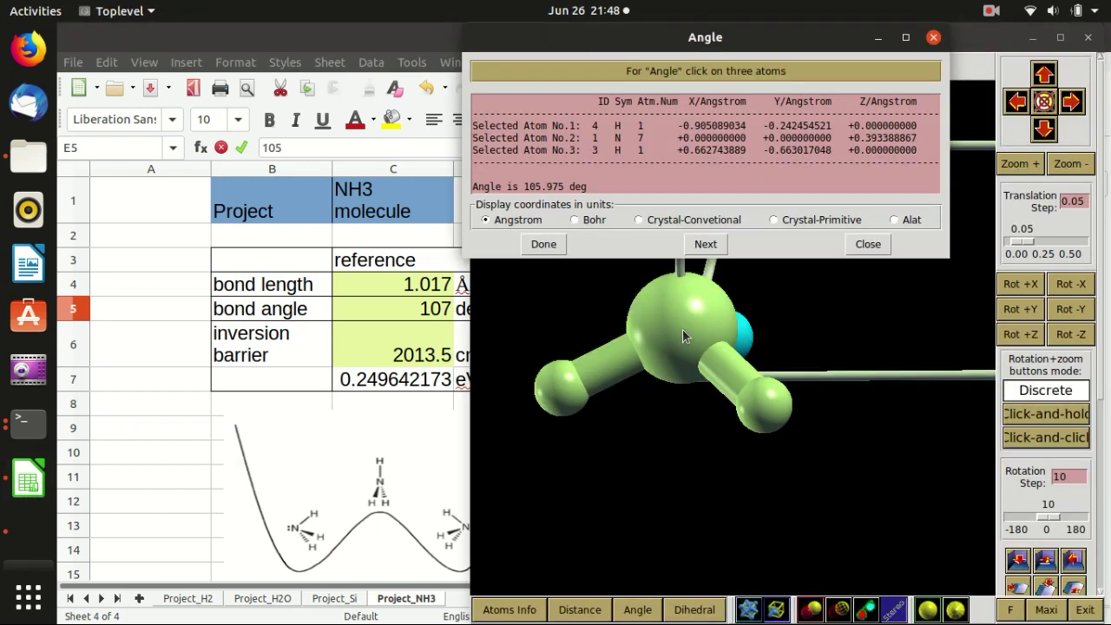
pyautogui.hotkey('alt', 'Tab')
pyautogui.write('.975')
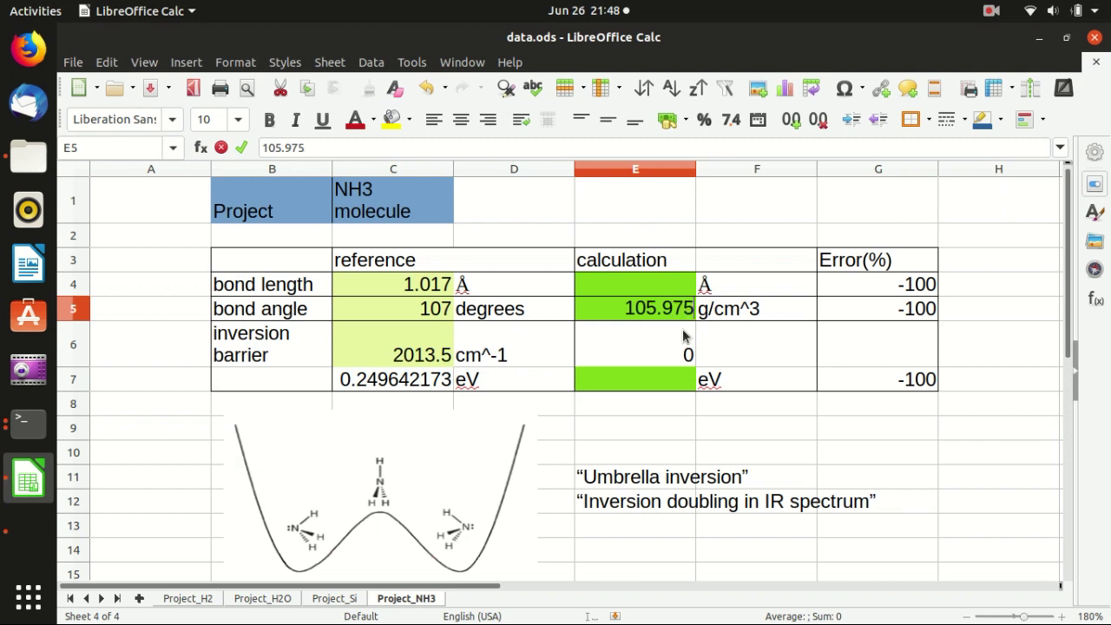
pyautogui.press('Return')
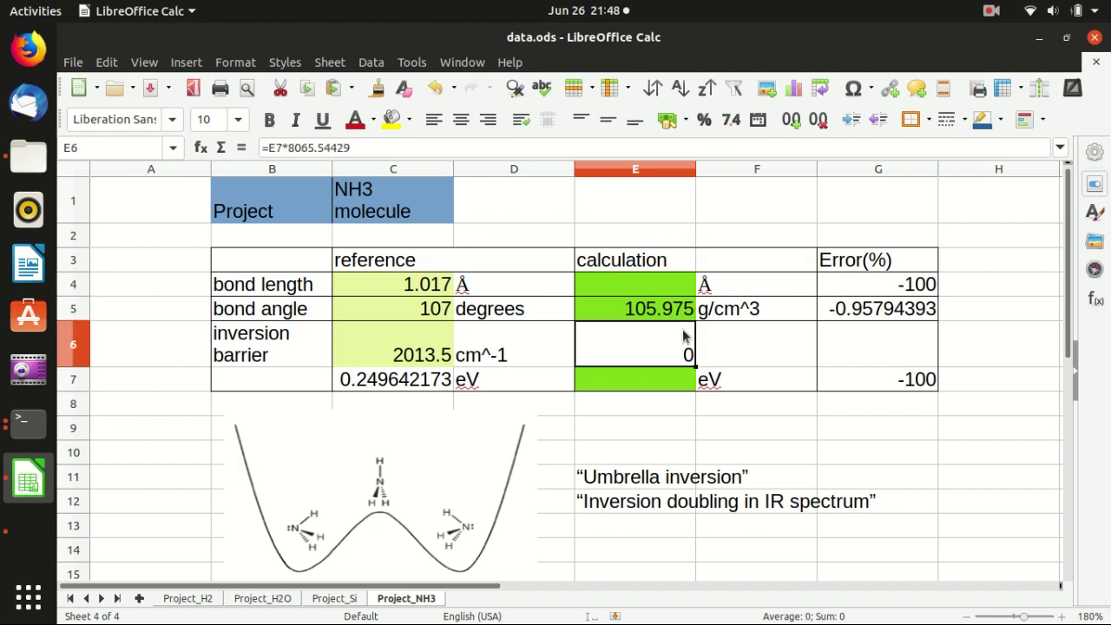
# - Copy the 'degrees' label from D5 into F5, confirming the overwrite
pyautogui.click(518, 306)
pyautogui.hotkey('ctrl', 'c')
pyautogui.click(745, 311)
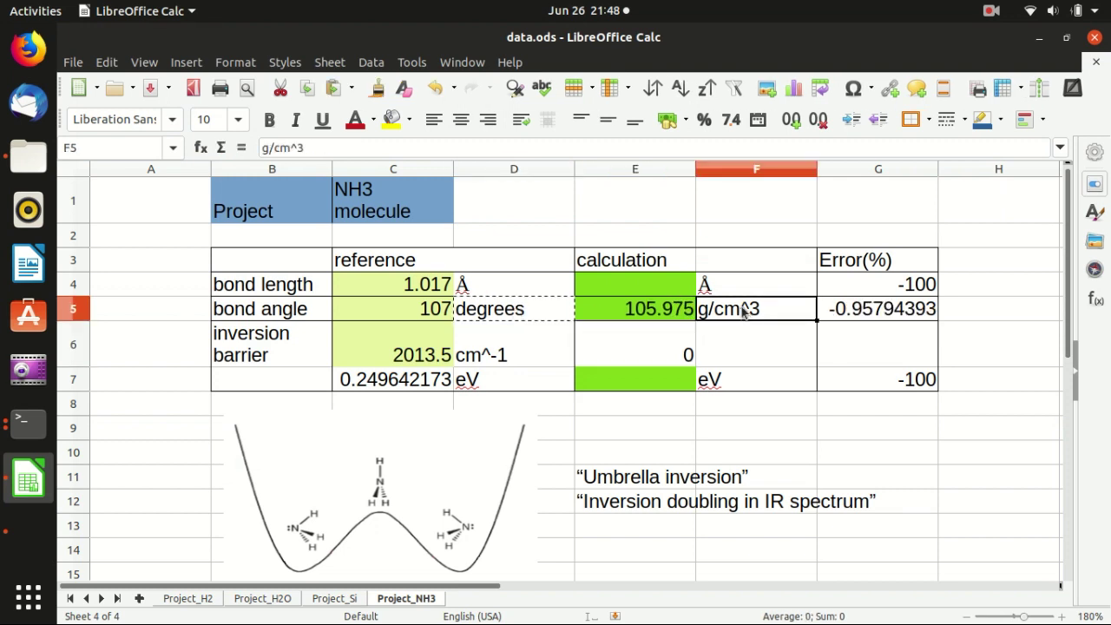
pyautogui.hotkey('ctrl', 'v')
pyautogui.click(735, 382)
pyautogui.click(746, 364)
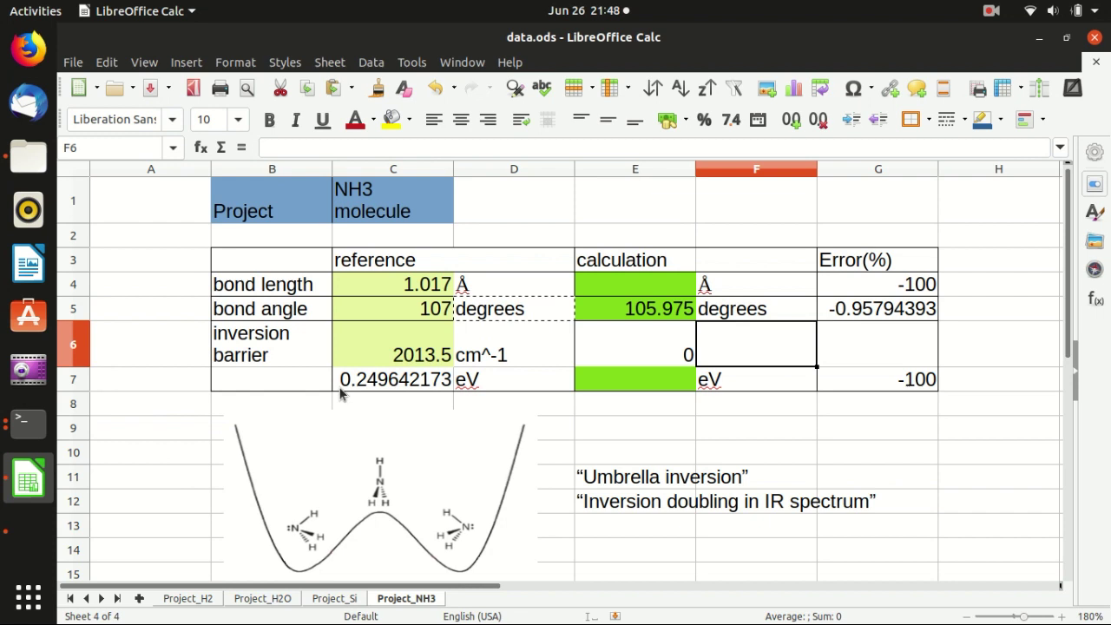
pyautogui.hotkey('alt', 'Tab')
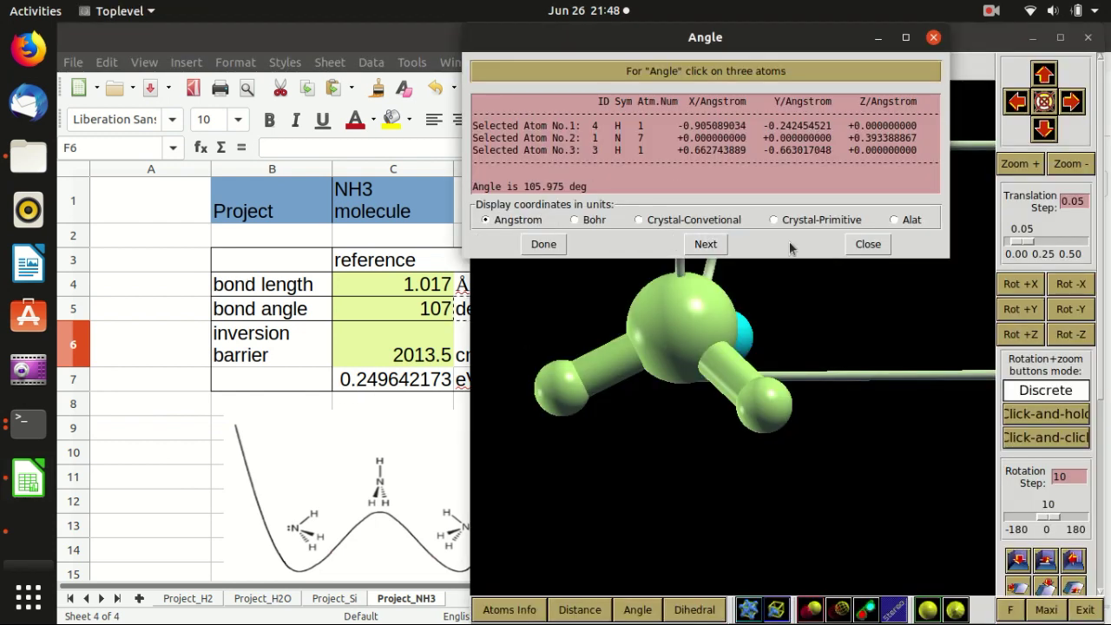
# - Close the angle tool and measure the N–H distance between the hydrogen and nitrogen
pyautogui.click(866, 244)
pyautogui.click(580, 610)
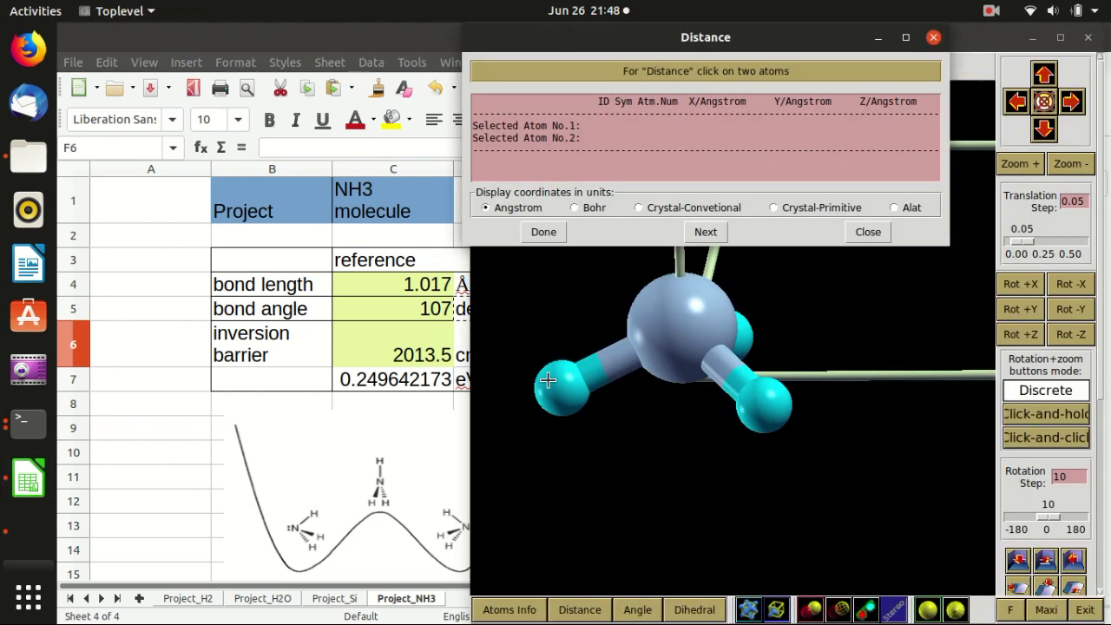
pyautogui.click(561, 387)
pyautogui.click(645, 302)
pyautogui.click(544, 232)
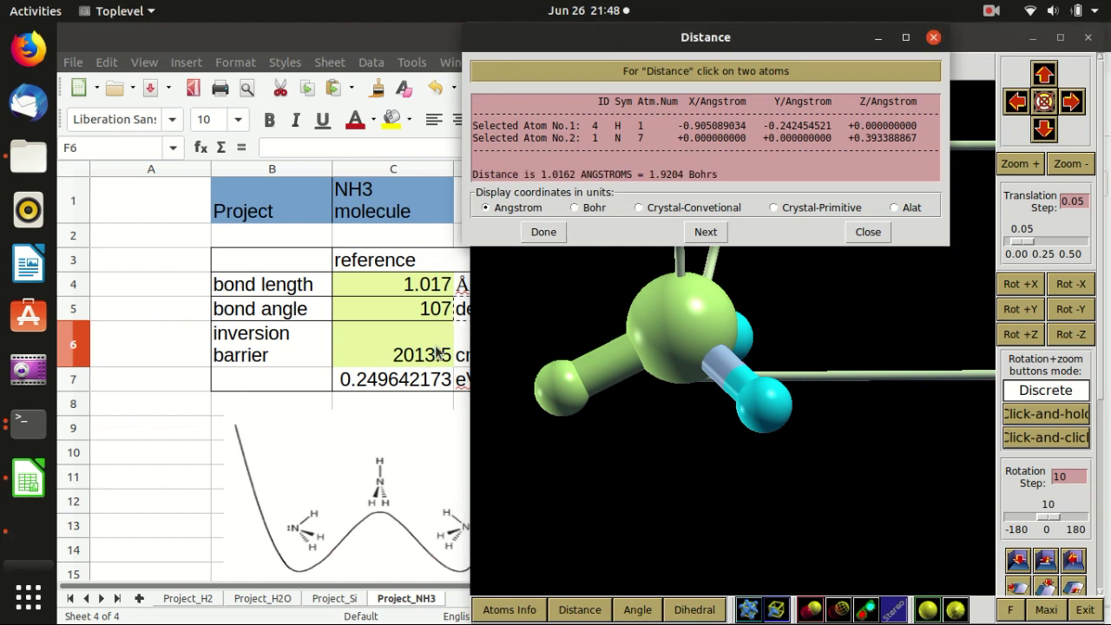
# - Enter the 1.0162 Å bond length into E4 and close the distance measurement
pyautogui.click(430, 343)
pyautogui.click(608, 285)
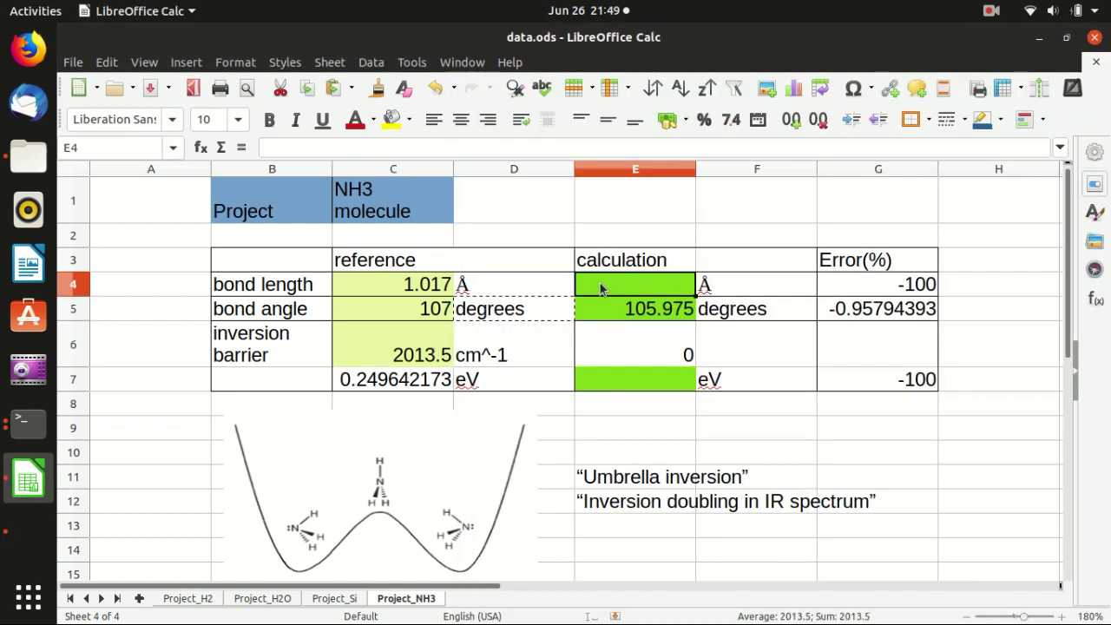
pyautogui.write('1.0')
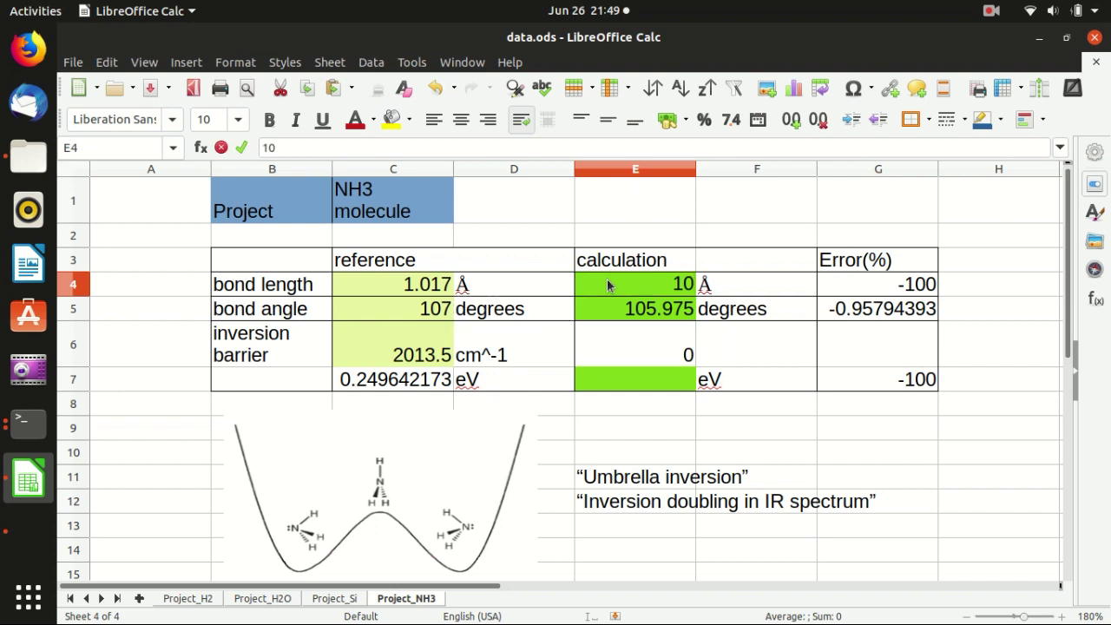
pyautogui.press('BackSpace')
pyautogui.write('.0162')
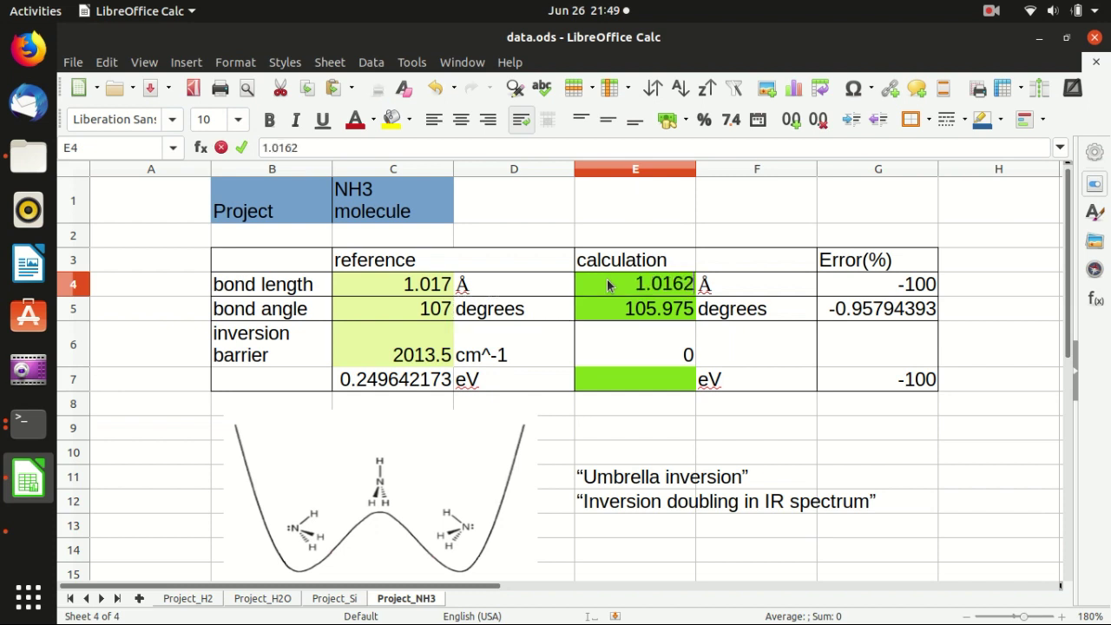
pyautogui.press('Return')
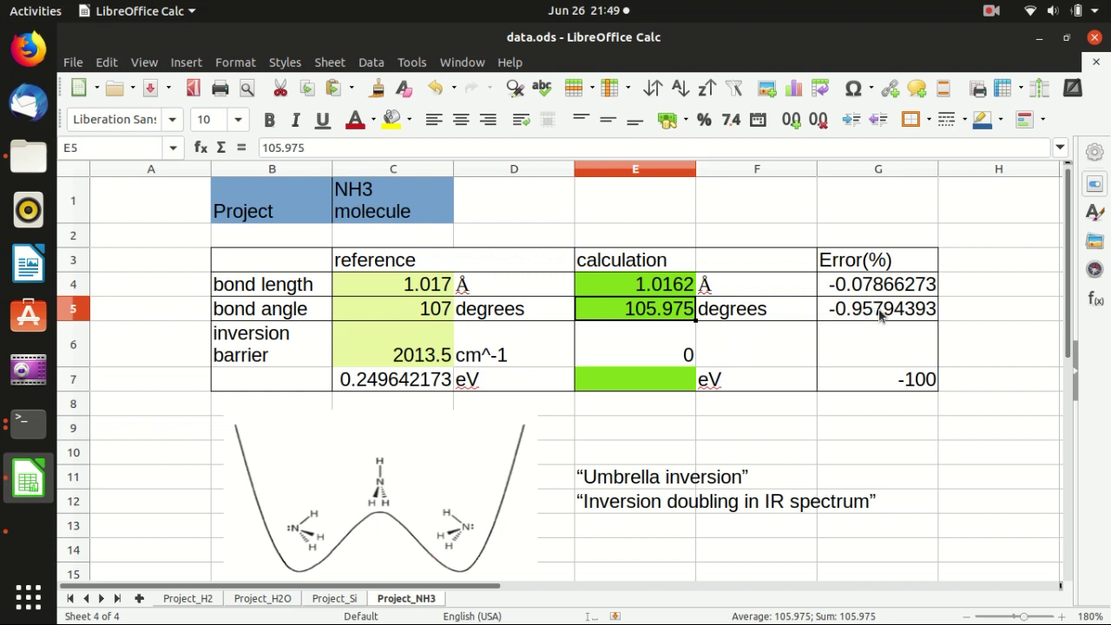
pyautogui.click(879, 316)
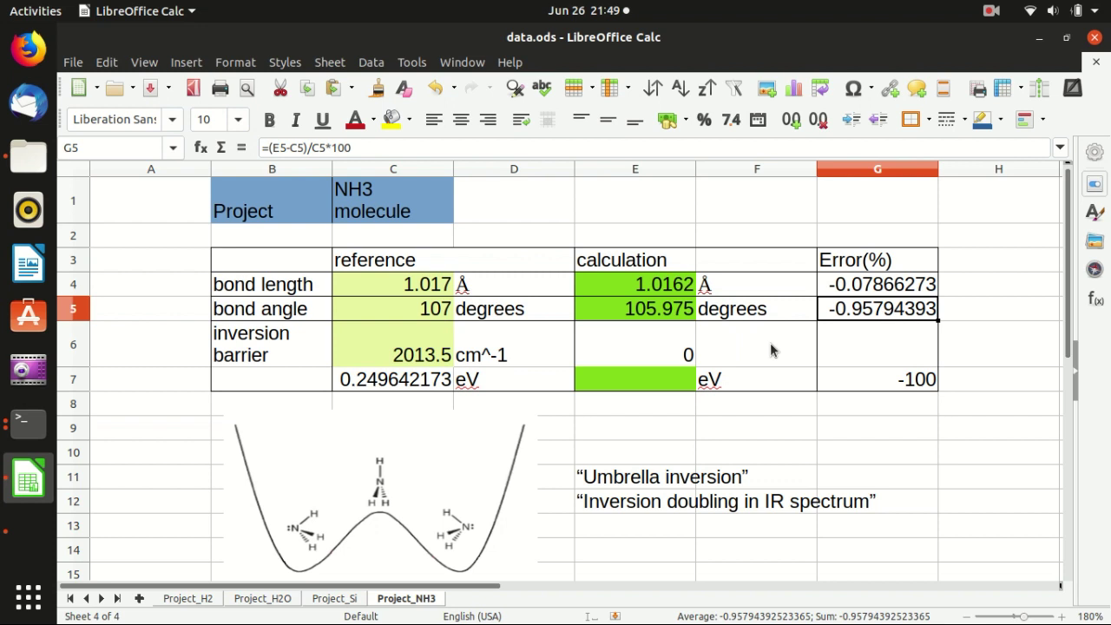
pyautogui.hotkey('alt', 'Tab')
pyautogui.click(871, 232)
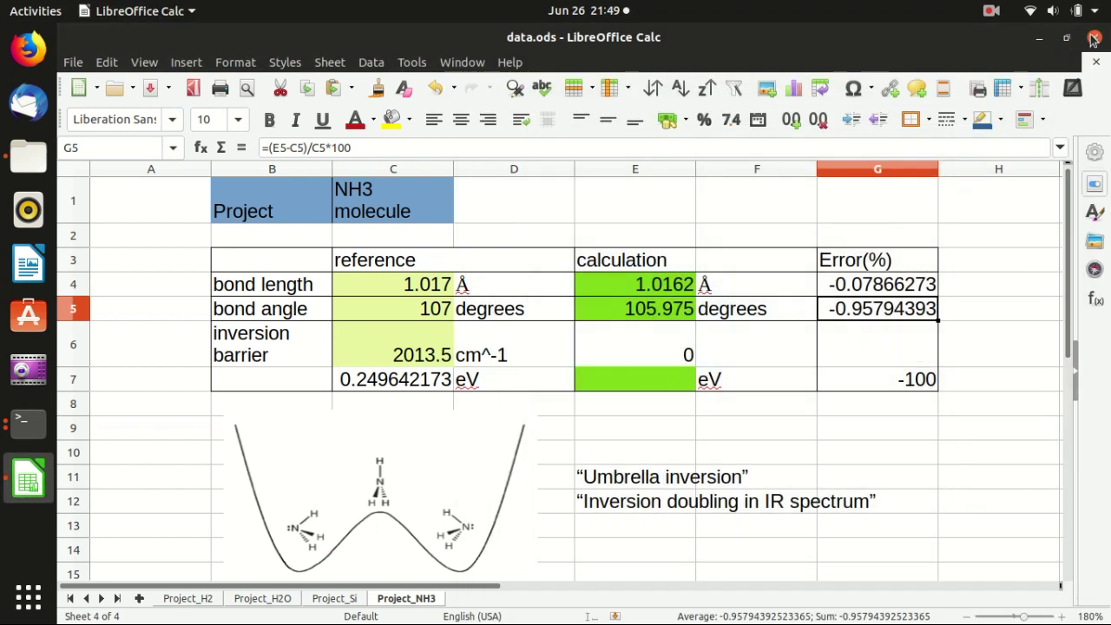
# - Close XCrySDen and open nh3.2_neb.in from the 5_NH3_inversion folder
pyautogui.click(1088, 37)
pyautogui.click(532, 268)
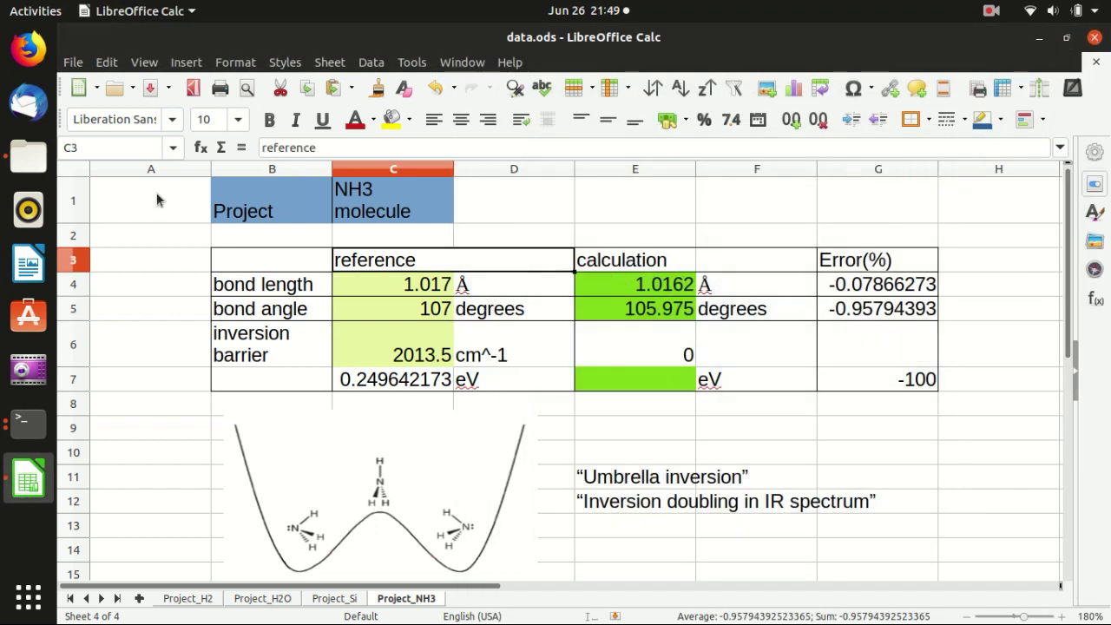
pyautogui.click(26, 154)
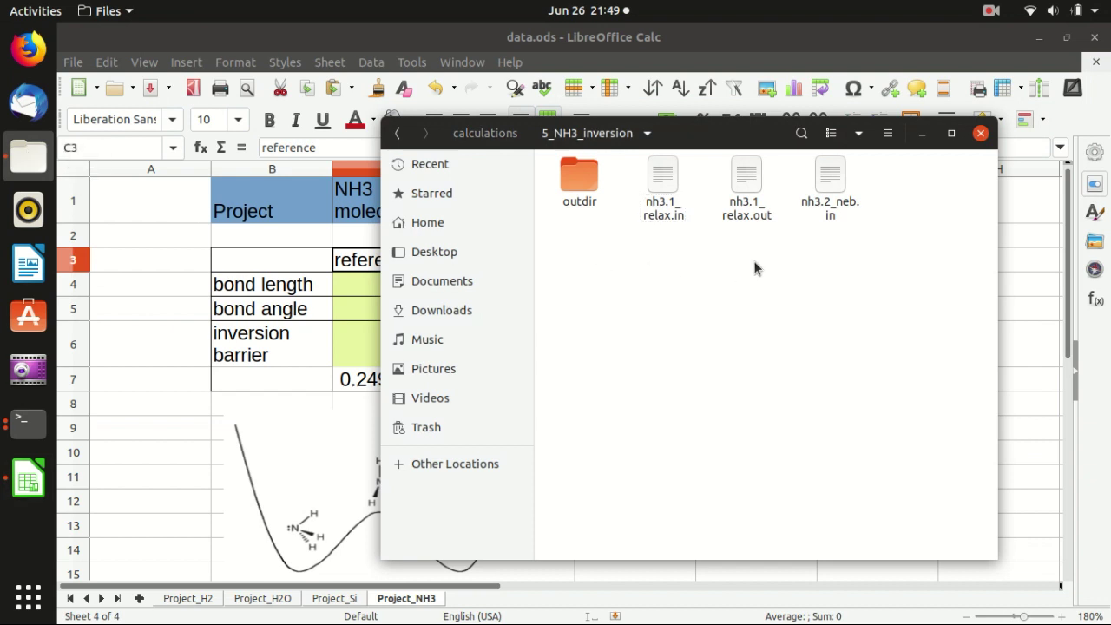
pyautogui.doubleClick(830, 187)
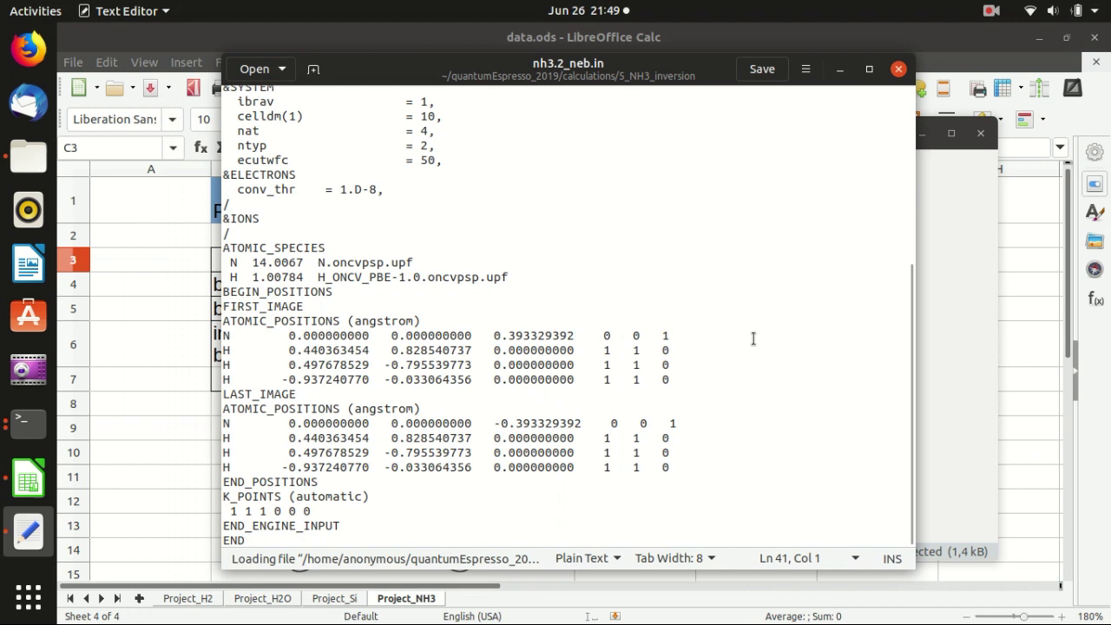
# - Select the whole &PATH block down to its closing slash and shift the editor right
pyautogui.scroll(5, 752, 337)
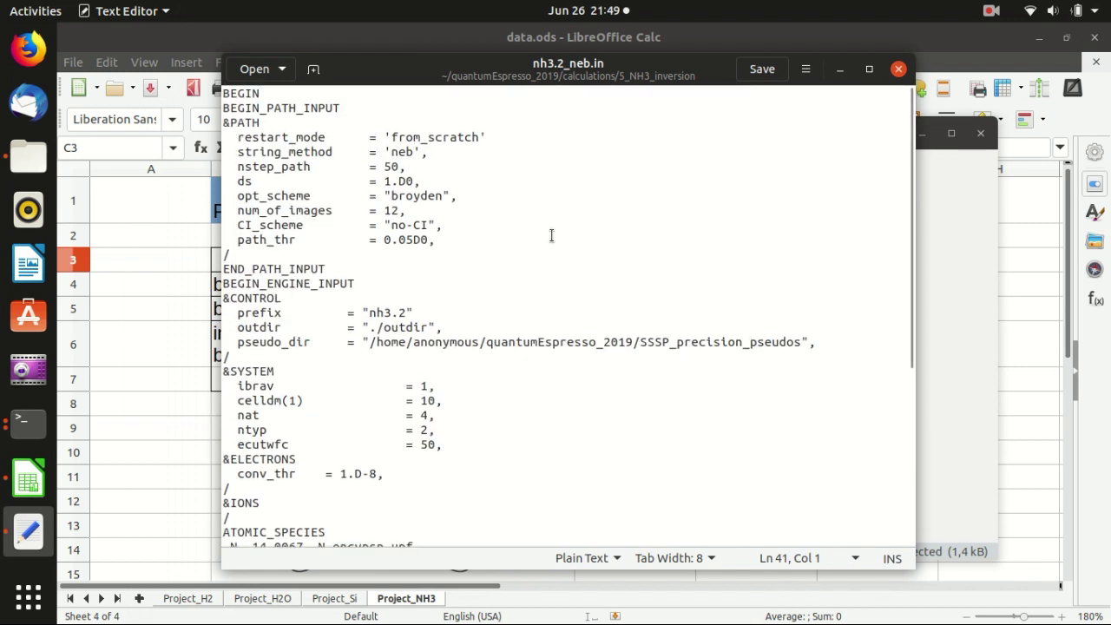
pyautogui.click(491, 239)
pyautogui.scroll(-1, 490, 237)
pyautogui.scroll(-5, 491, 237)
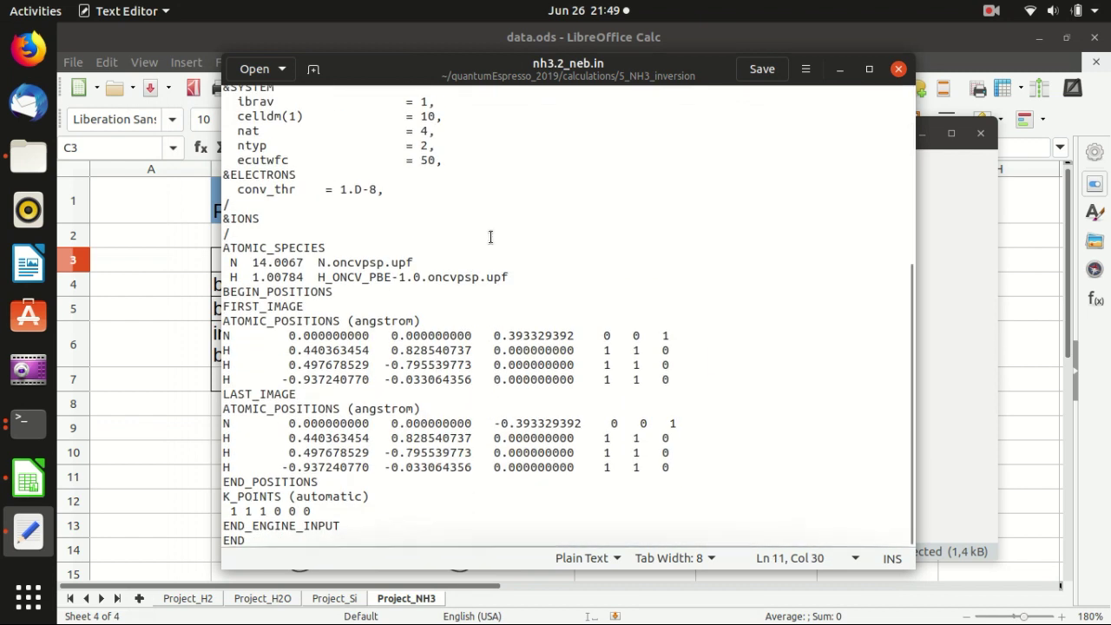
pyautogui.scroll(6, 492, 238)
pyautogui.scroll(-5, 491, 238)
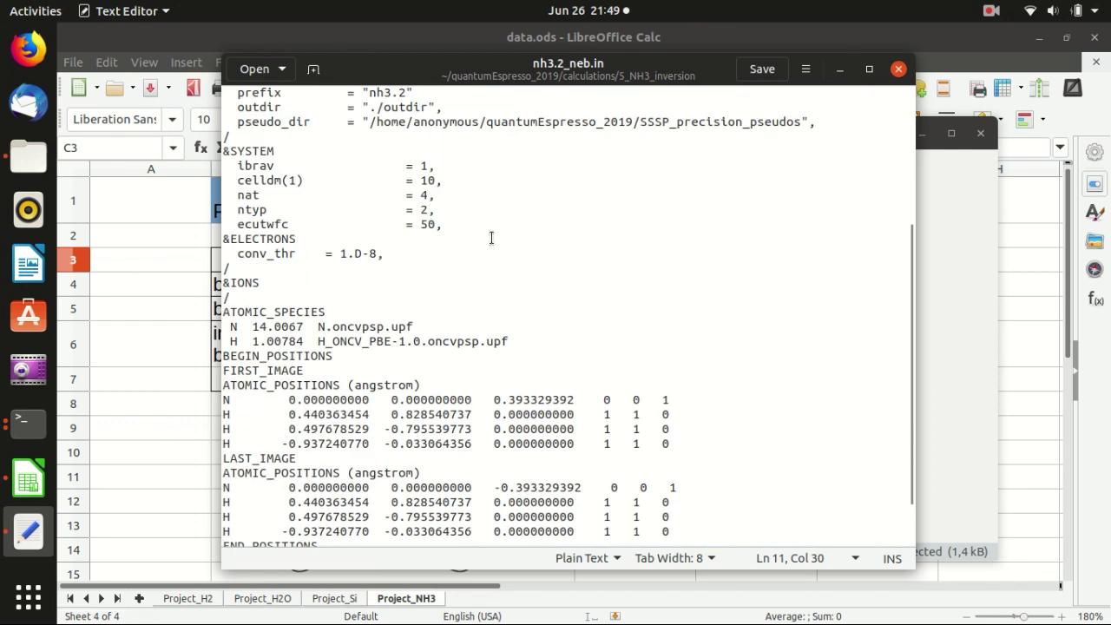
pyautogui.scroll(5, 492, 238)
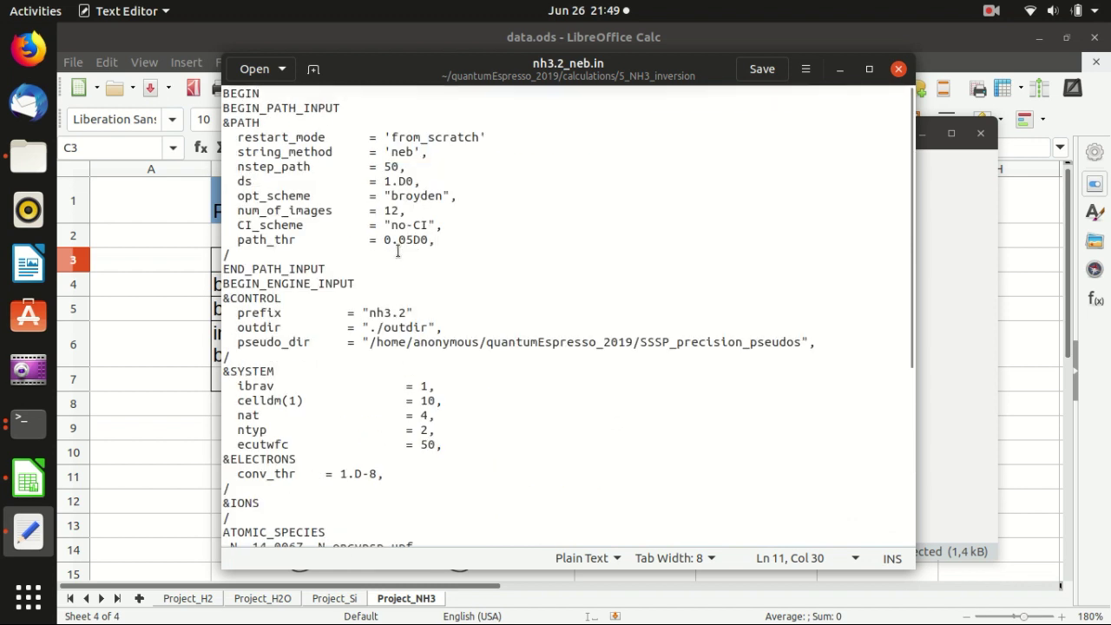
pyautogui.moveTo(436, 240); pyautogui.dragTo(226, 124)
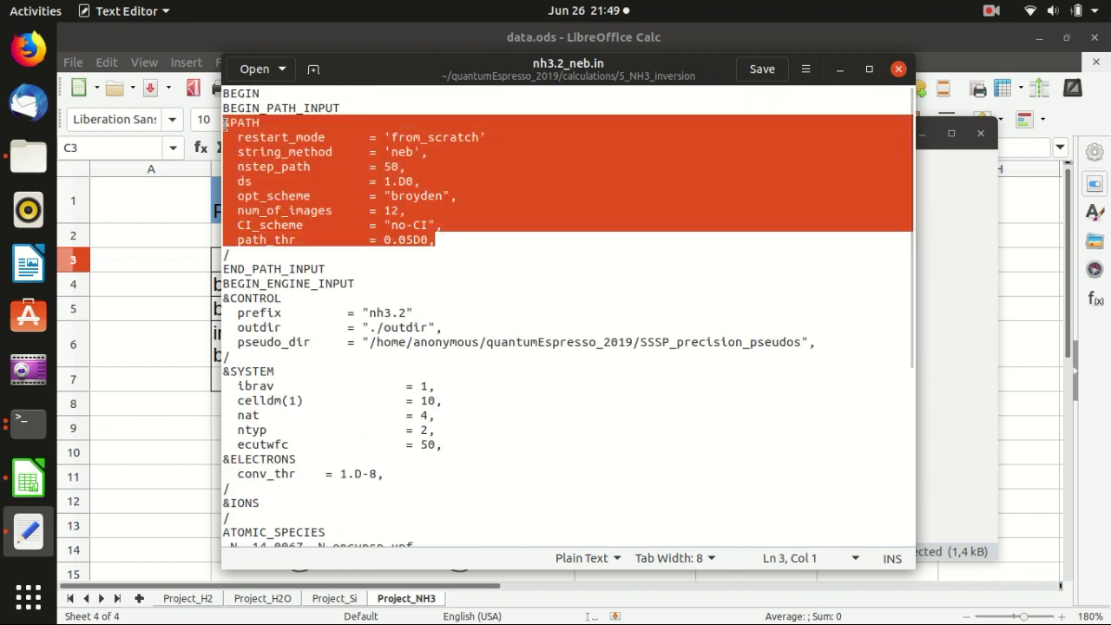
pyautogui.moveTo(321, 254); pyautogui.dragTo(218, 121)
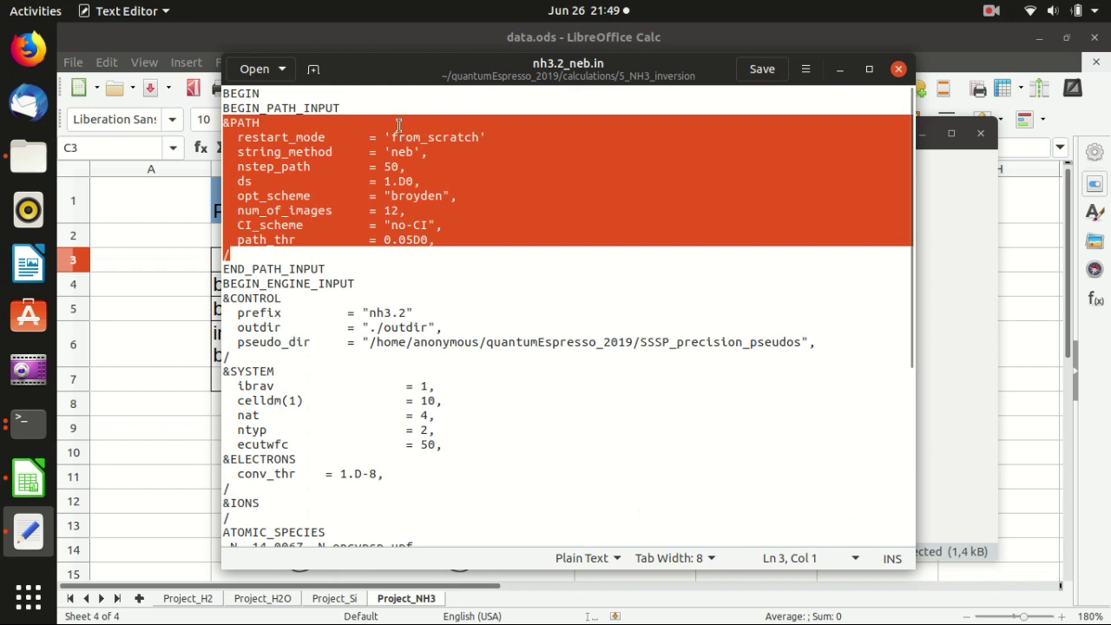
pyautogui.moveTo(434, 75); pyautogui.dragTo(583, 90)
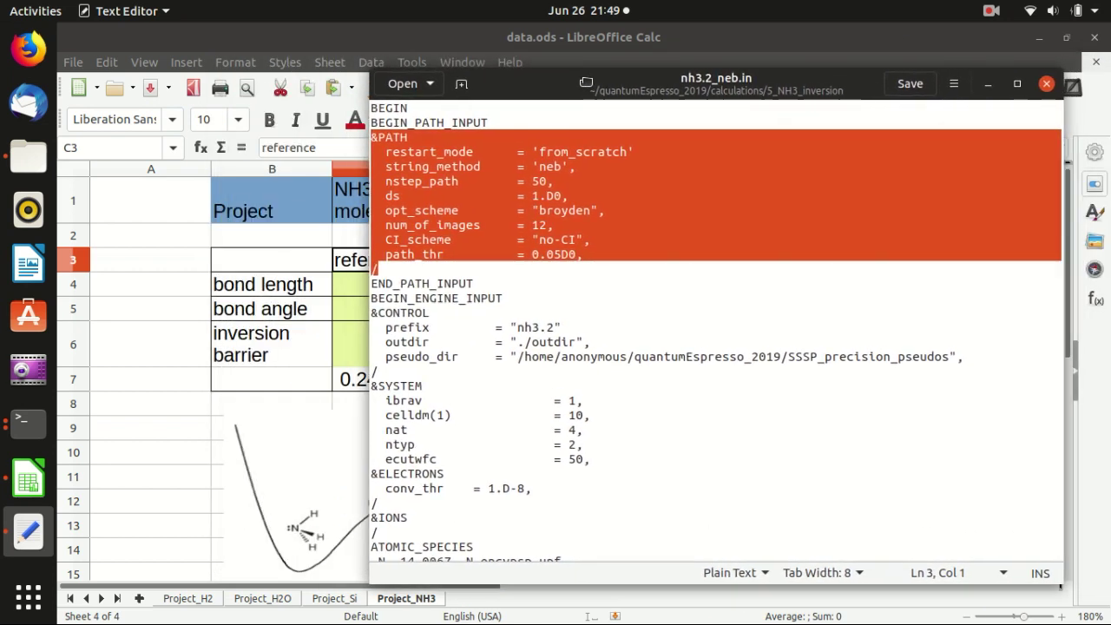
# - Review the &PATH values: from_scratch, neb string method, nstep_path 50, ds 1.D0, broyden
pyautogui.click(595, 192)
pyautogui.doubleClick(578, 152)
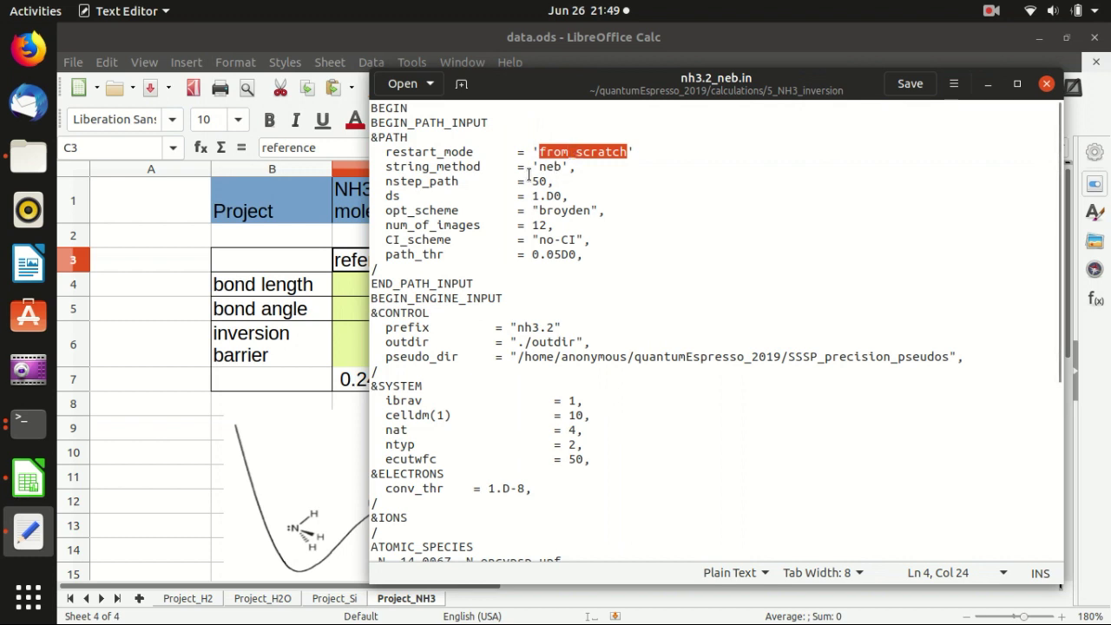
pyautogui.doubleClick(555, 166)
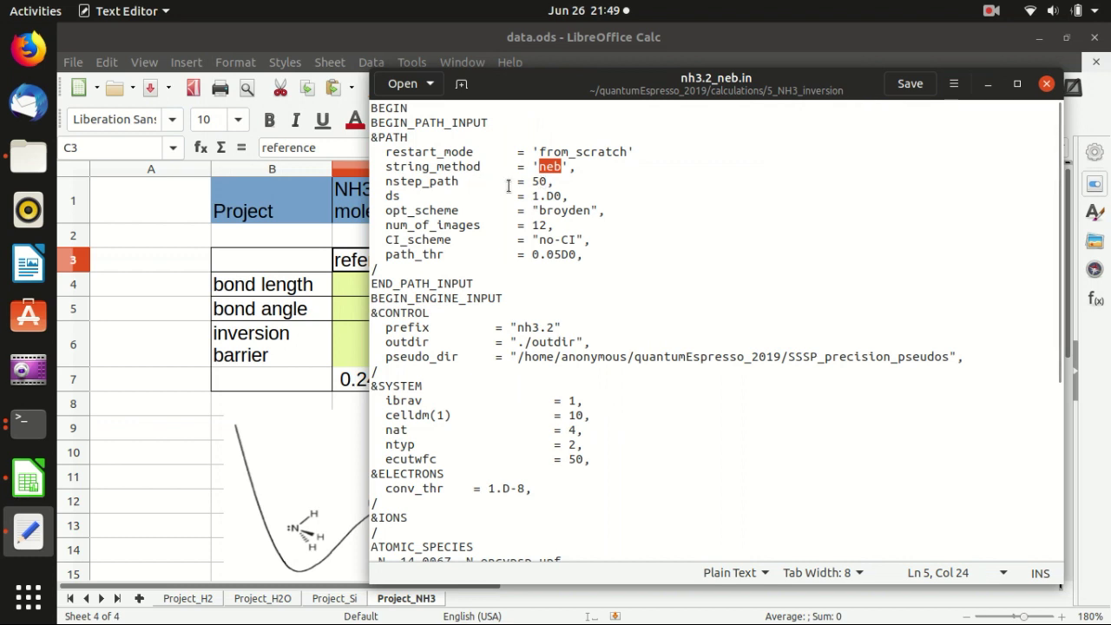
pyautogui.doubleClick(539, 180)
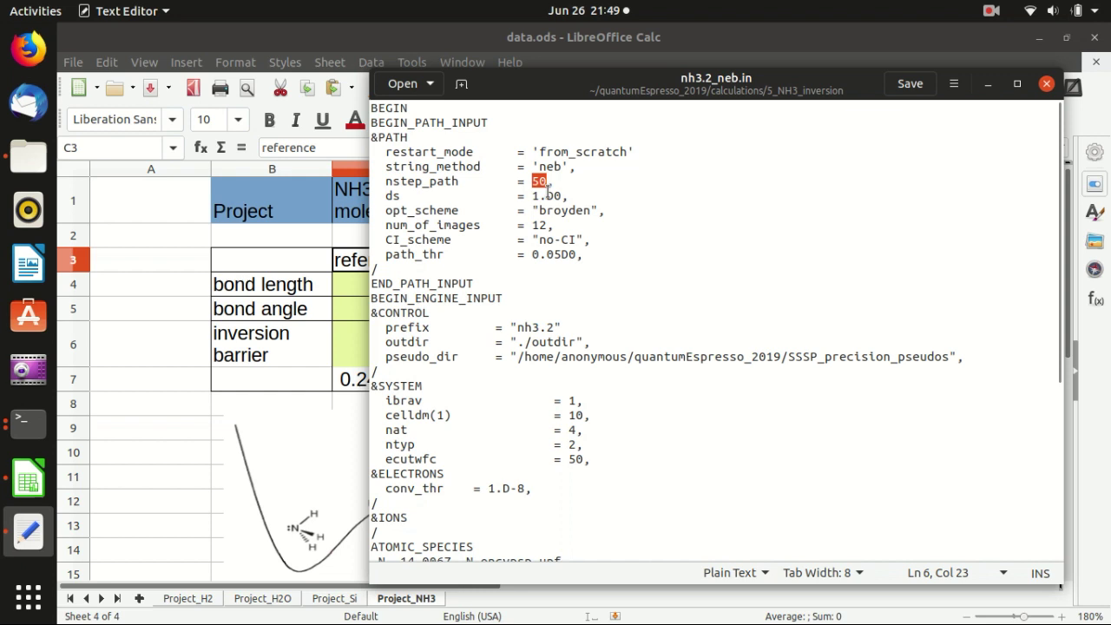
pyautogui.moveTo(534, 197); pyautogui.dragTo(564, 196)
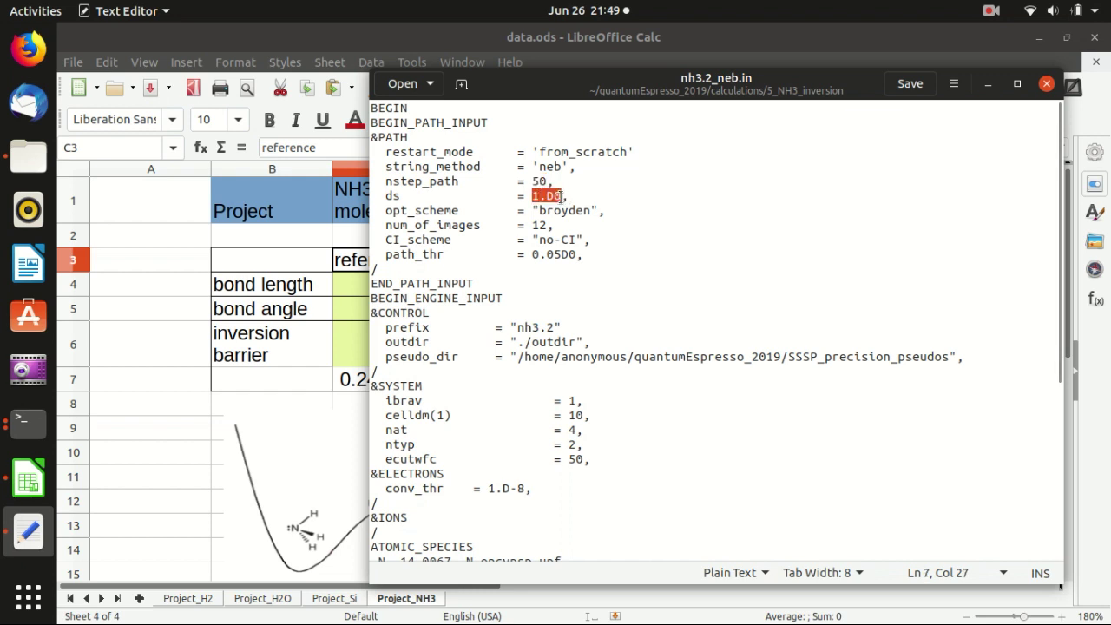
pyautogui.doubleClick(562, 211)
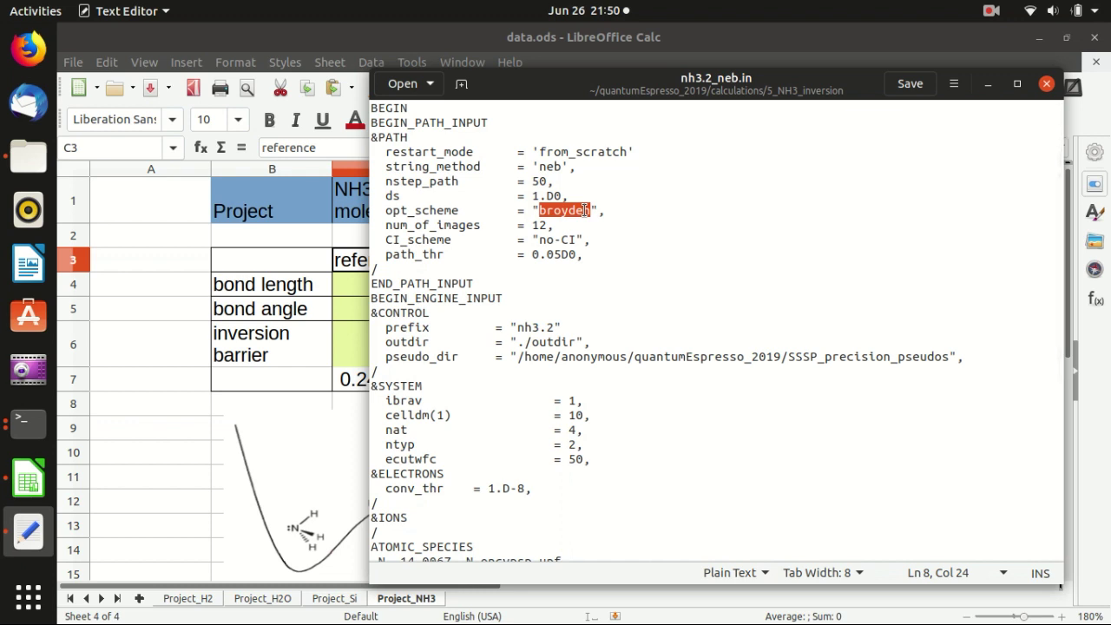
pyautogui.click(555, 225)
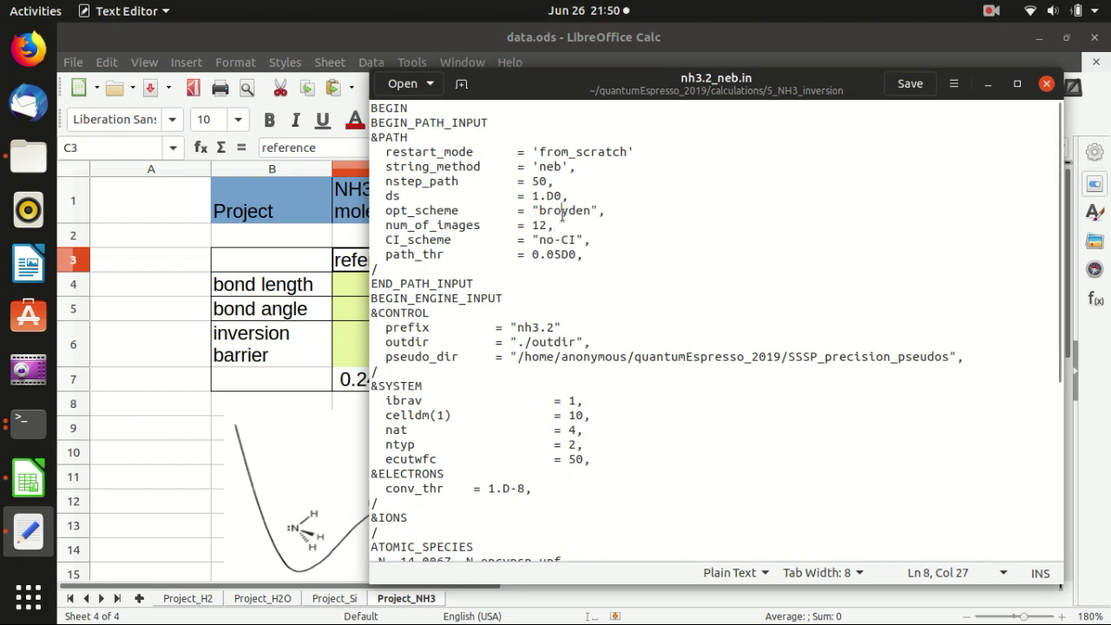
pyautogui.doubleClick(562, 214)
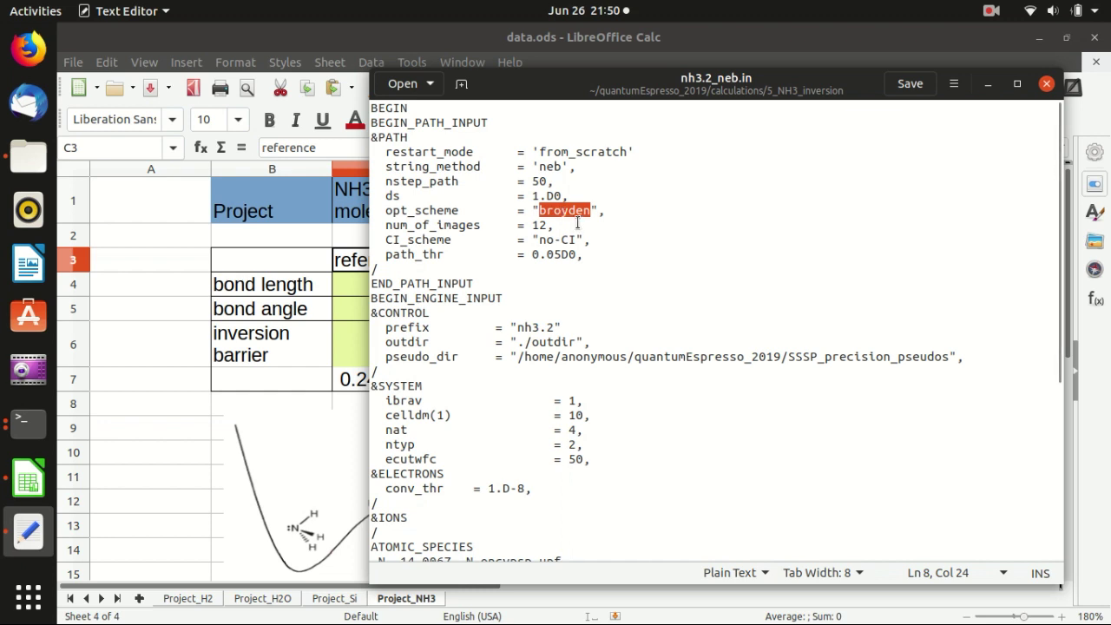
# - Retype the num_of_images value, then bring the data.ods sheet to the front
pyautogui.click(449, 225)
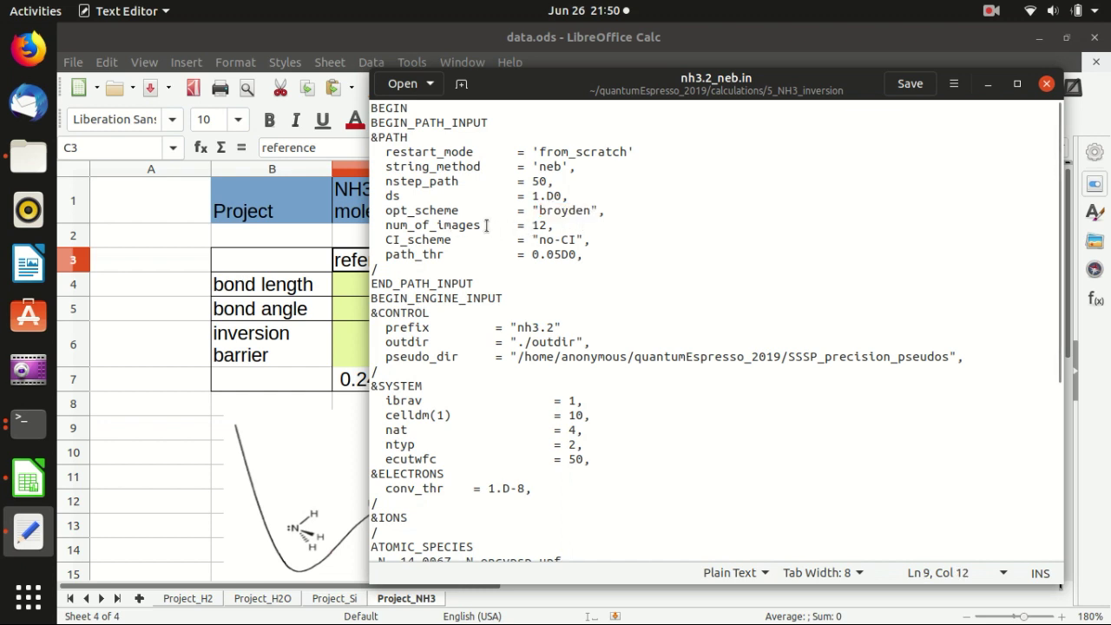
pyautogui.doubleClick(542, 225)
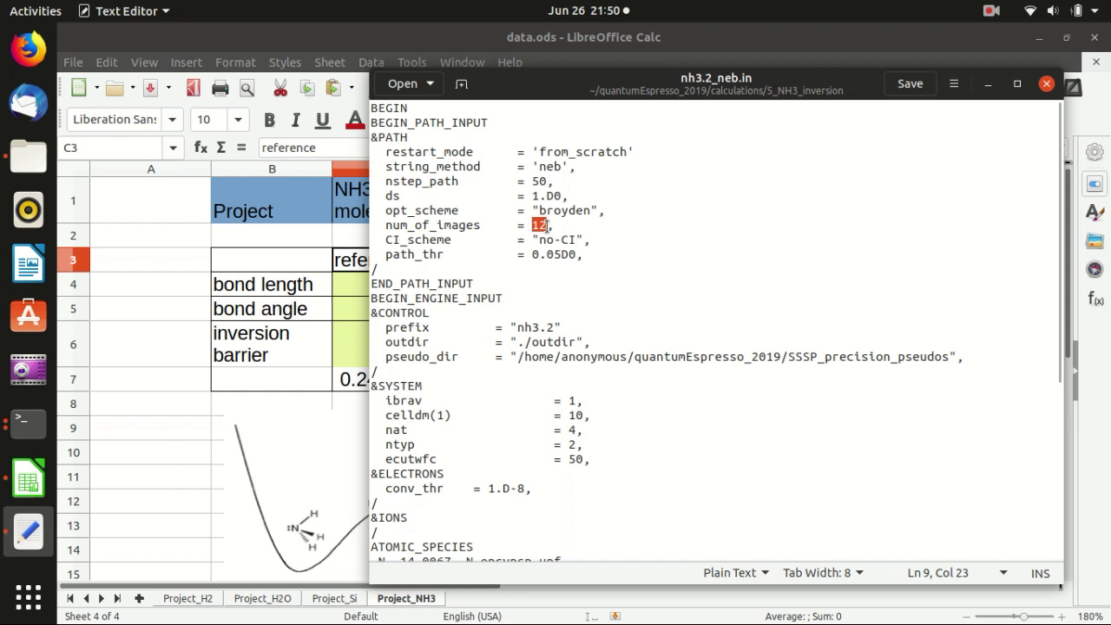
pyautogui.write('10')
pyautogui.doubleClick(541, 226)
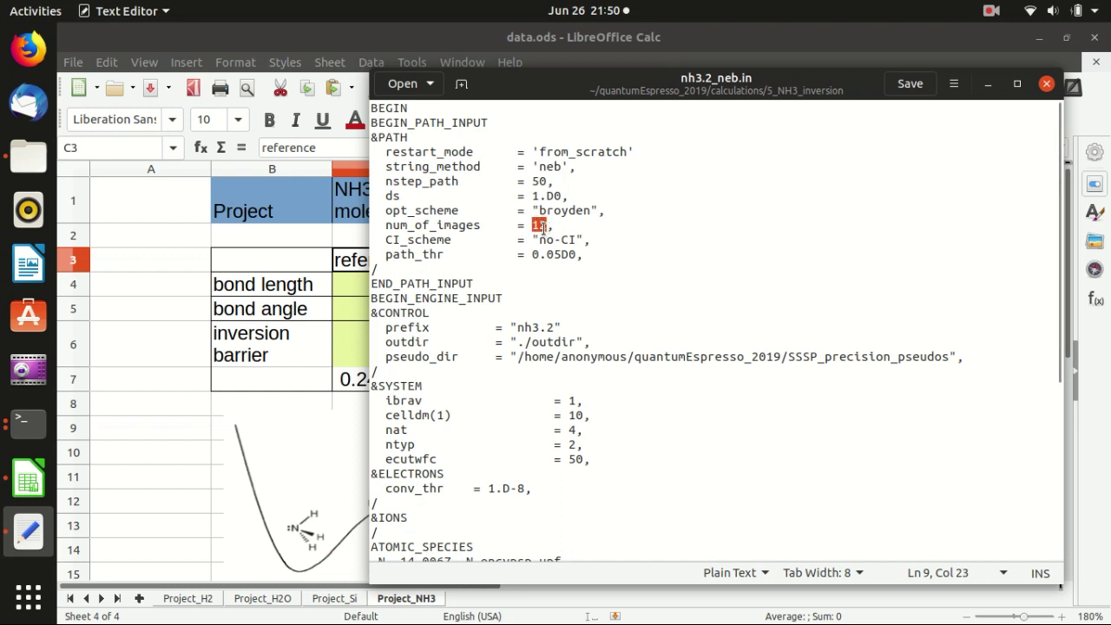
pyautogui.scroll(-3, 558, 327)
pyautogui.scroll(3, 558, 327)
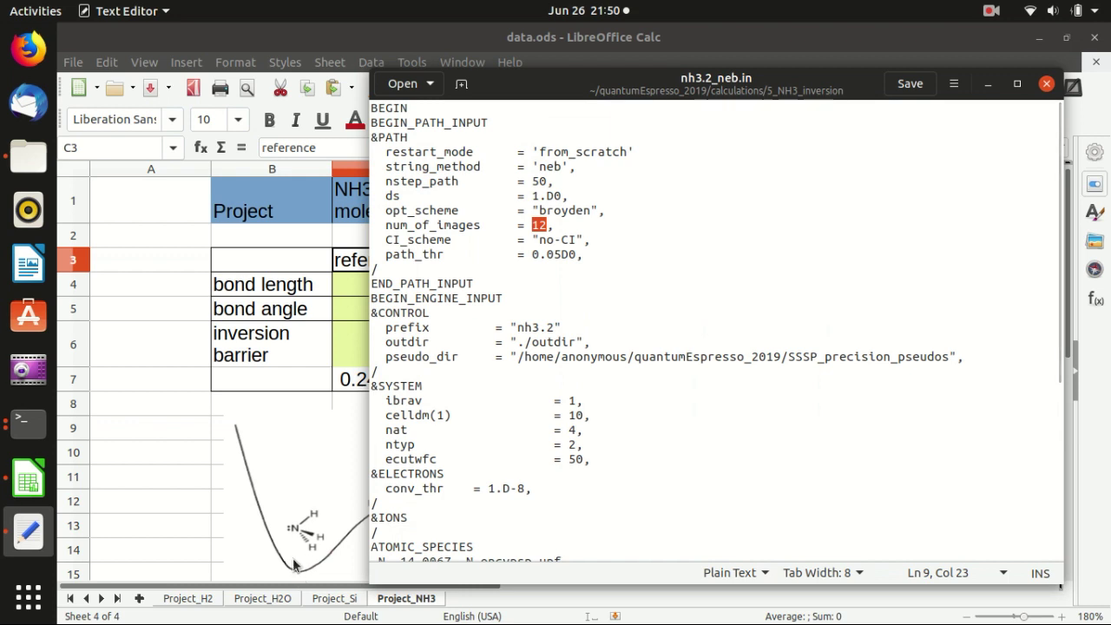
pyautogui.click(148, 501)
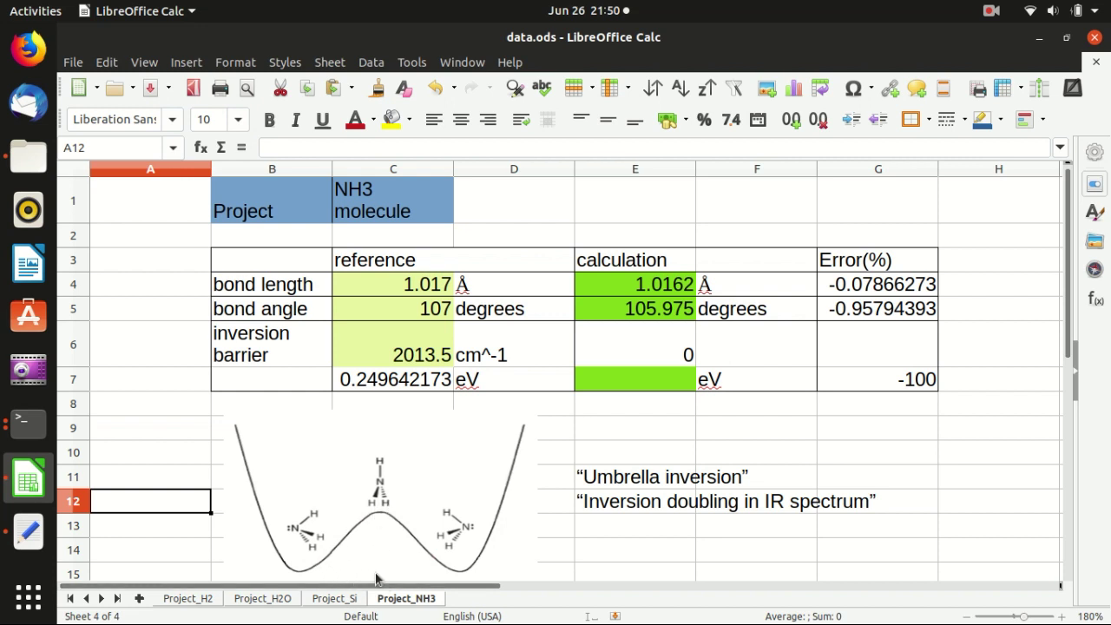
# - Bring nh3.2_neb.in back in front and check the num_of_images value
pyautogui.click(28, 529)
pyautogui.click(429, 254)
pyautogui.click(540, 225)
pyautogui.doubleClick(540, 225)
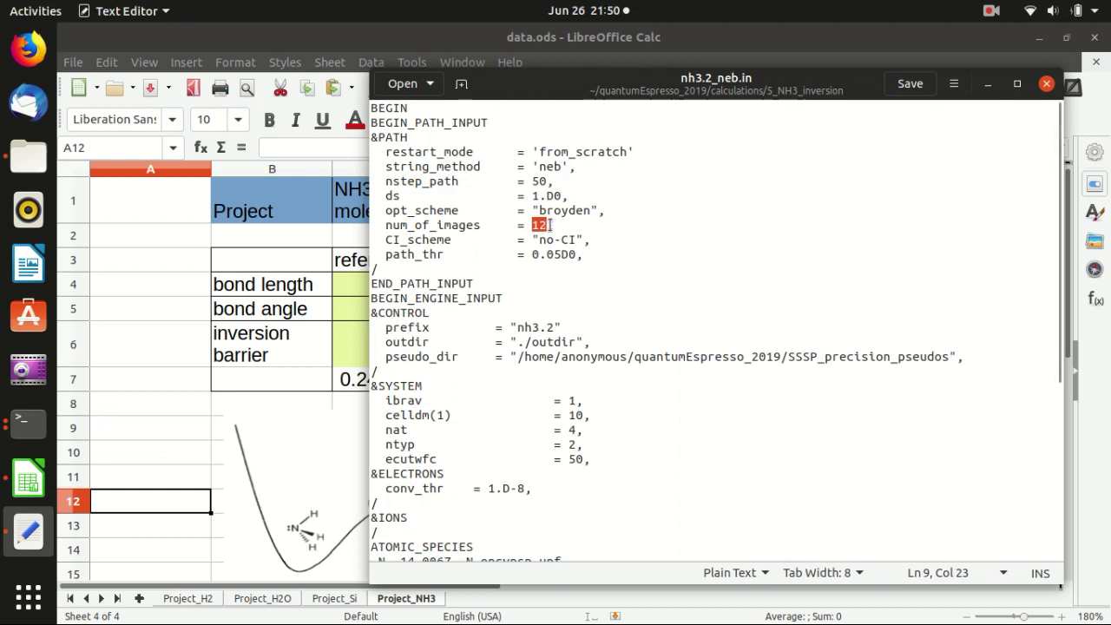
pyautogui.click(550, 225)
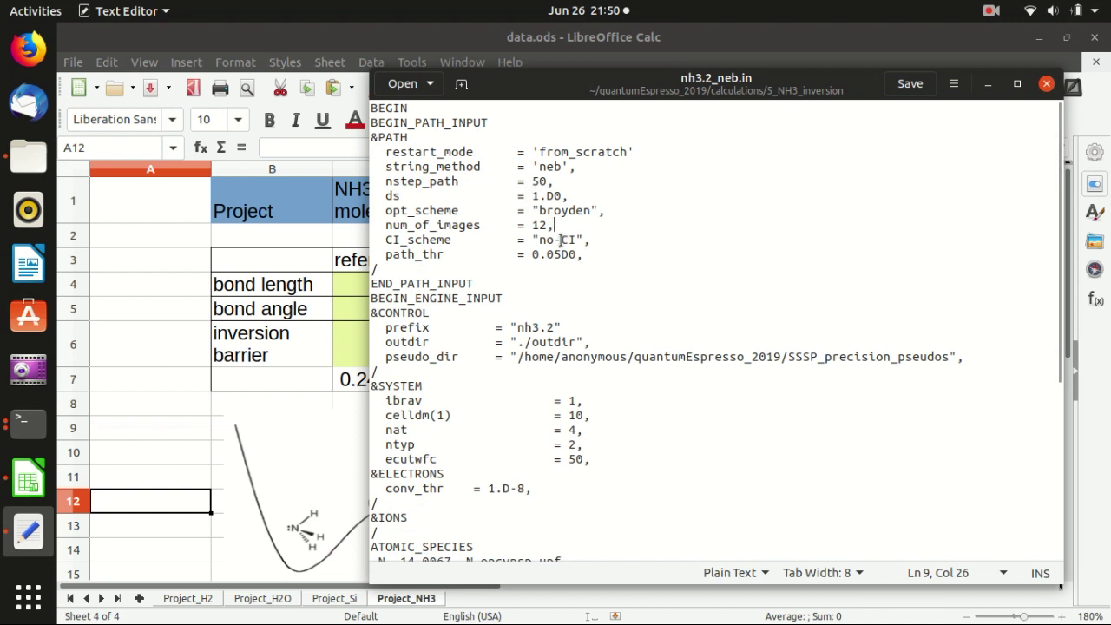
# - Review the CI_scheme "no-CI" and path_thr 0.05D0 settings in the PATH block
pyautogui.doubleClick(420, 240)
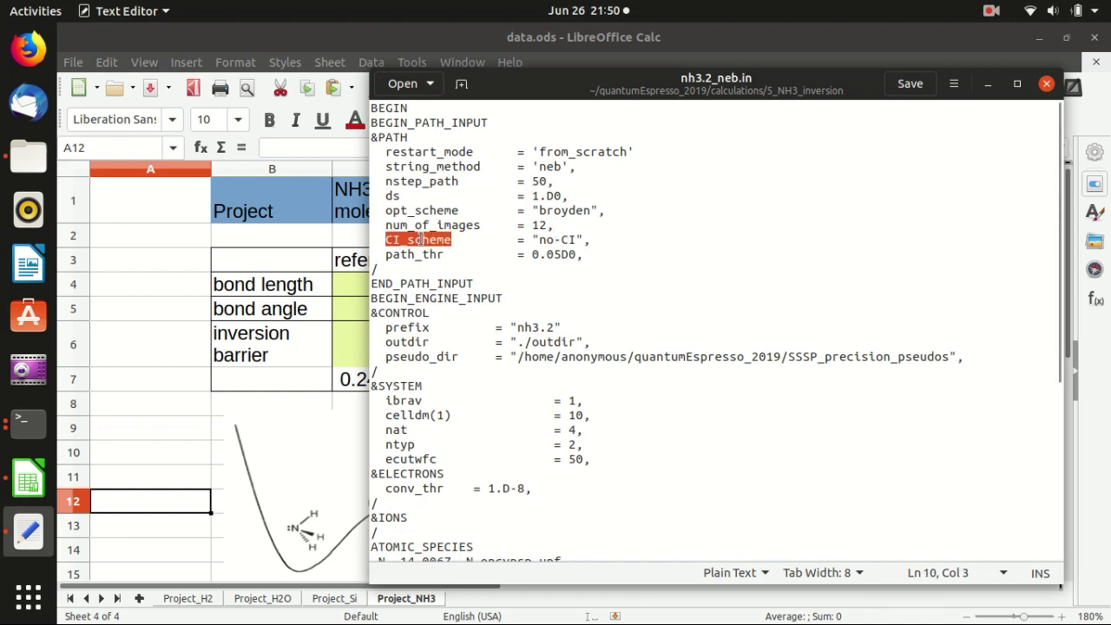
pyautogui.click(560, 240)
pyautogui.click(575, 239)
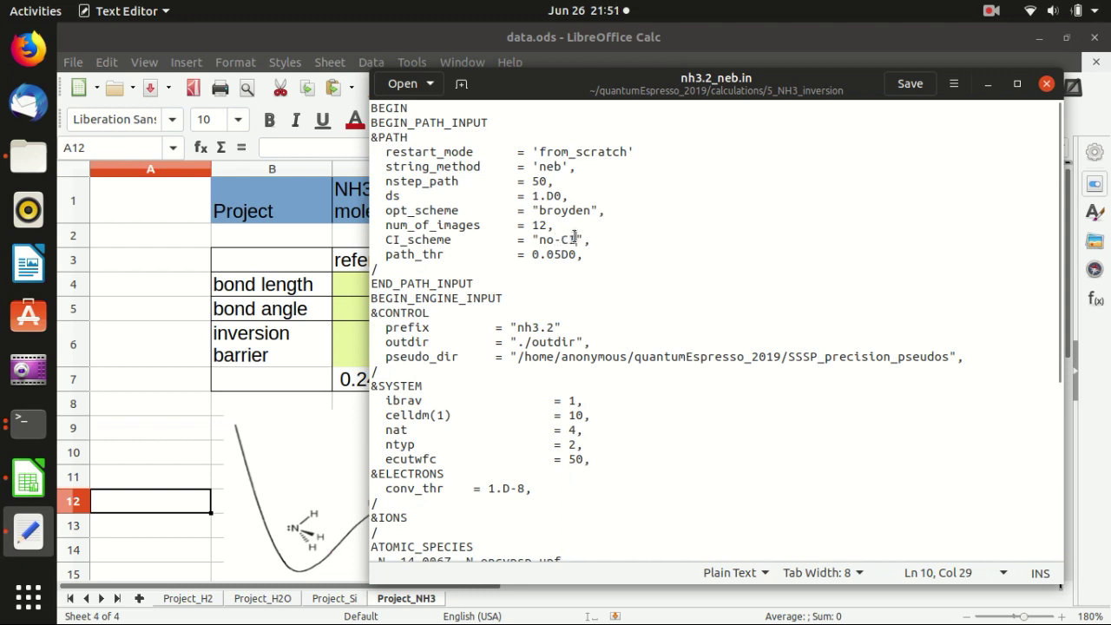
pyautogui.moveTo(575, 240); pyautogui.dragTo(541, 239)
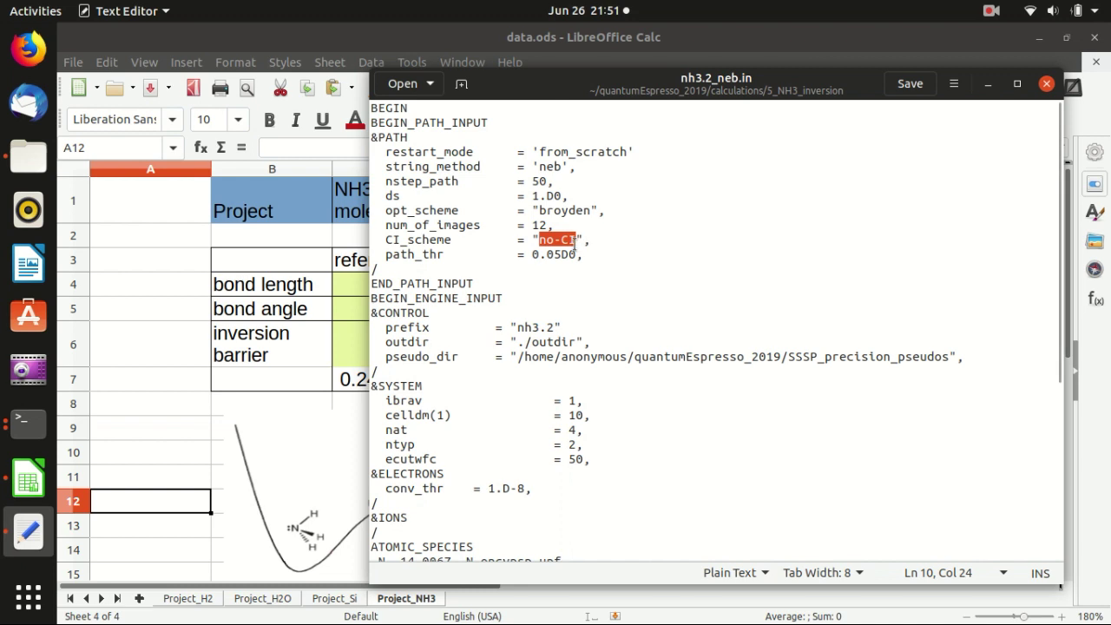
pyautogui.click(560, 238)
pyautogui.click(607, 236)
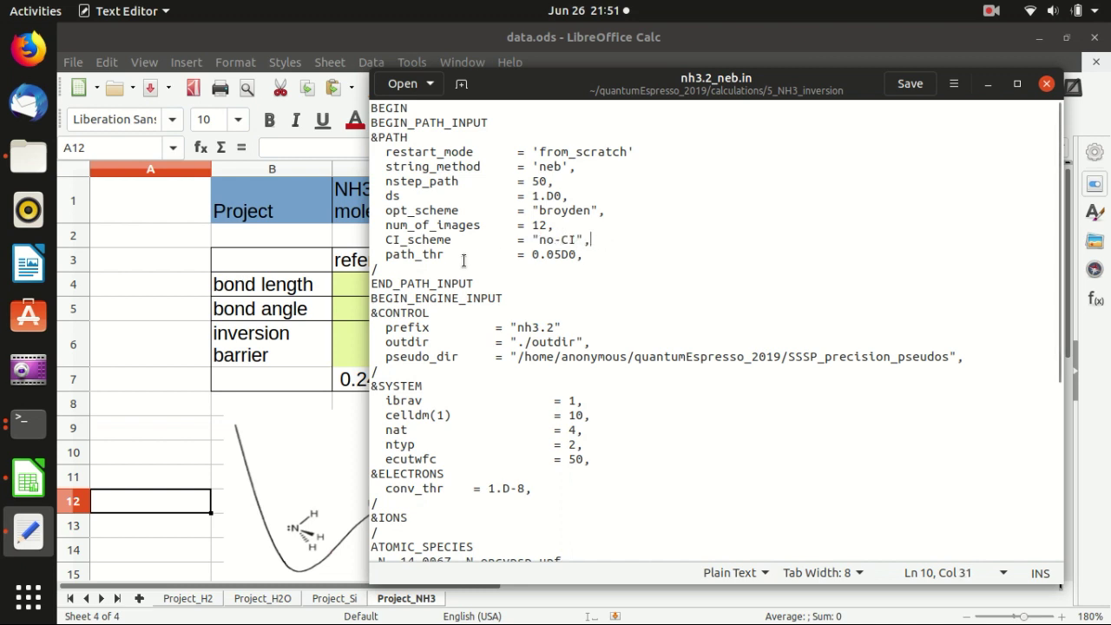
pyautogui.doubleClick(430, 255)
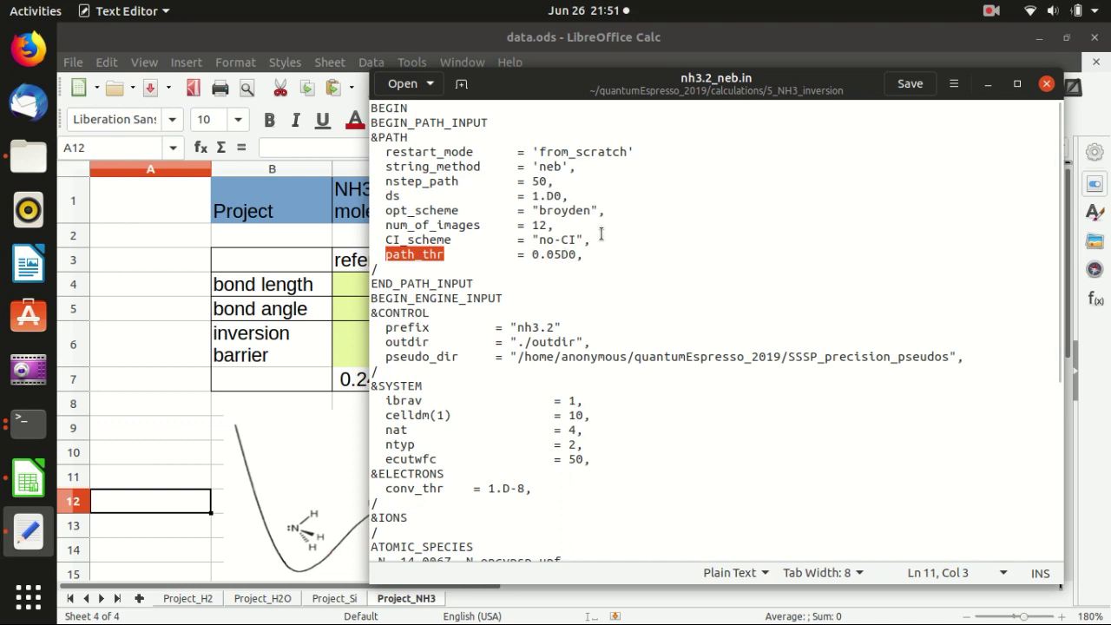
pyautogui.click(557, 254)
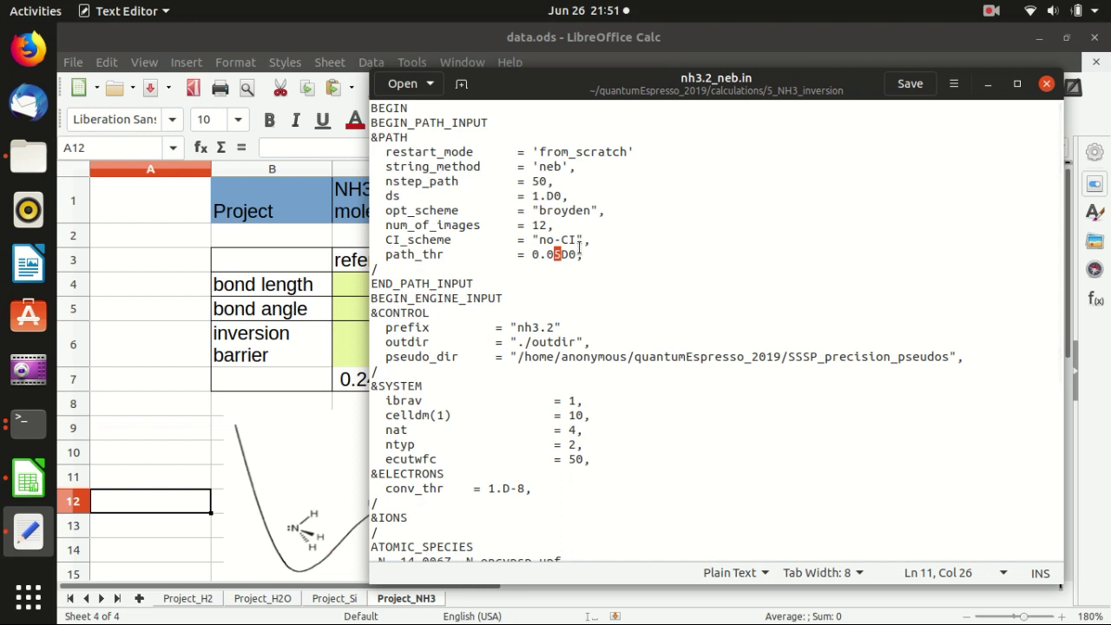
pyautogui.click(586, 242)
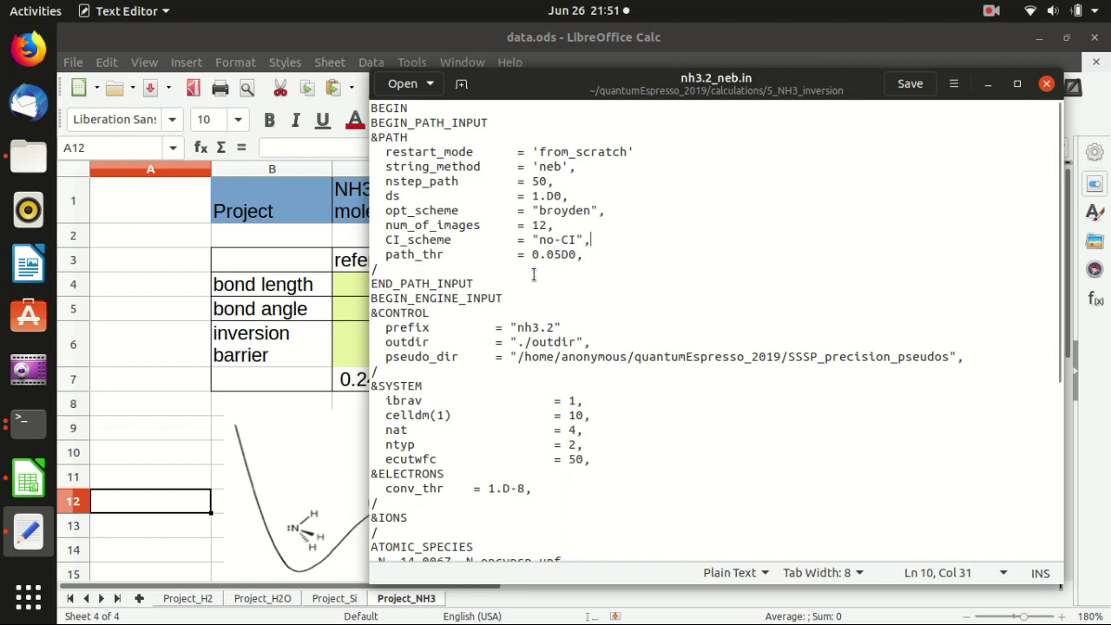
pyautogui.click(475, 283)
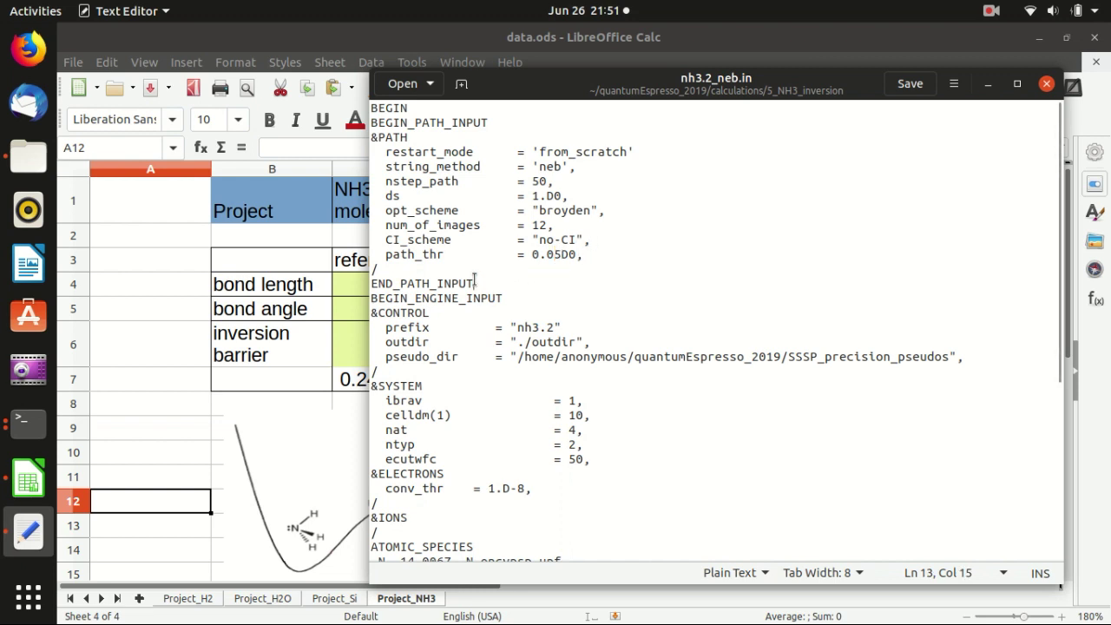
pyautogui.doubleClick(397, 139)
pyautogui.doubleClick(436, 122)
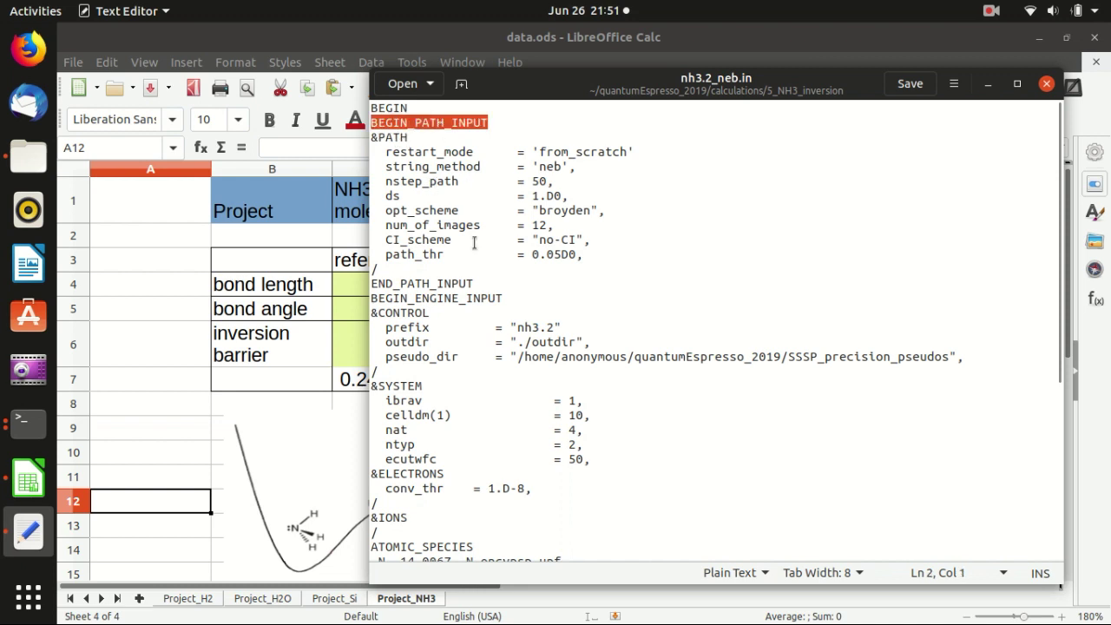
pyautogui.doubleClick(438, 284)
pyautogui.moveTo(476, 284); pyautogui.dragTo(357, 124)
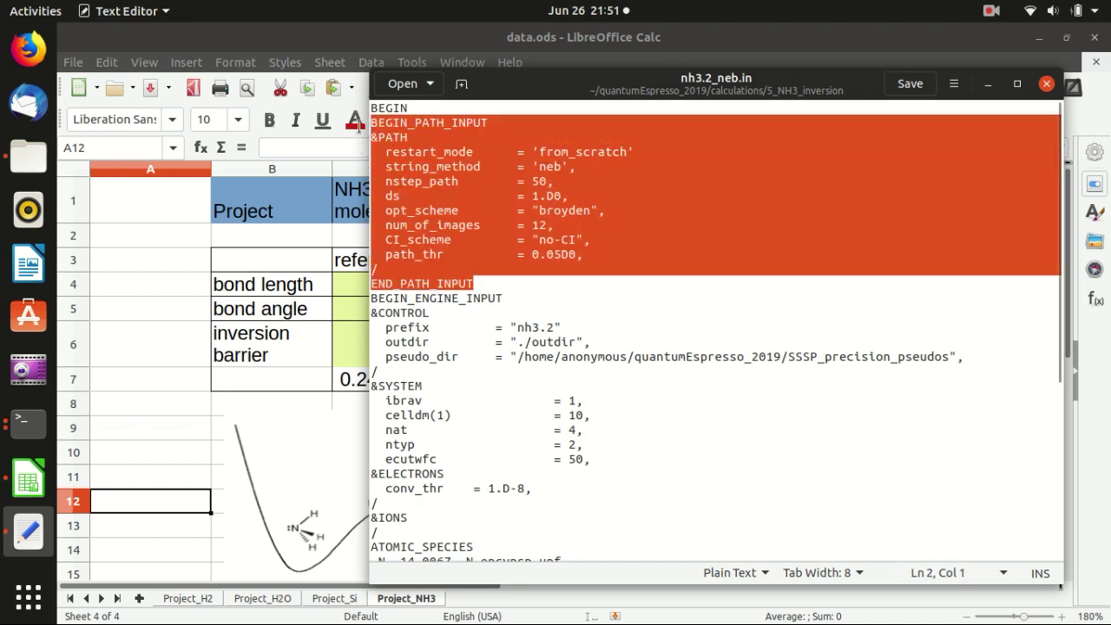
pyautogui.click(457, 299)
pyautogui.scroll(-1, 427, 292)
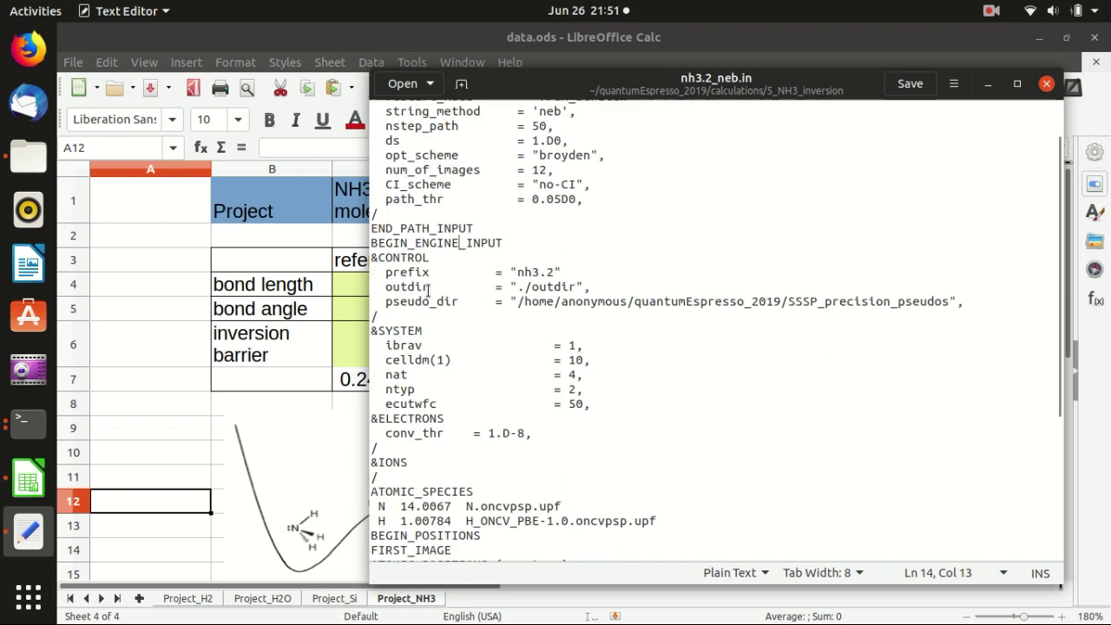
pyautogui.moveTo(374, 243); pyautogui.dragTo(488, 391)
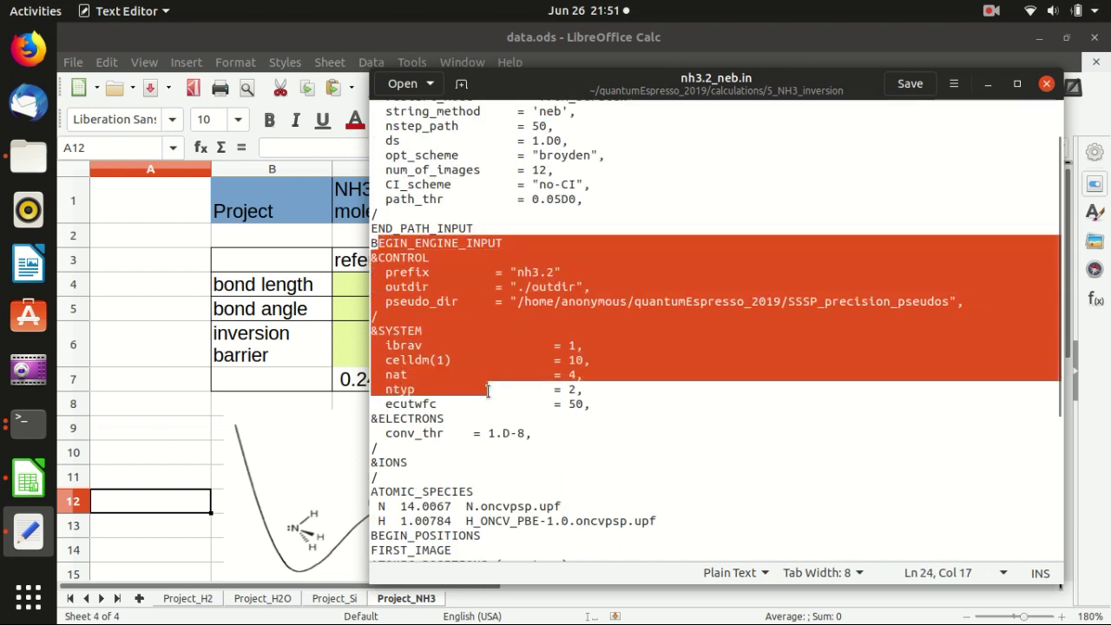
pyautogui.click(489, 391)
pyautogui.click(373, 243)
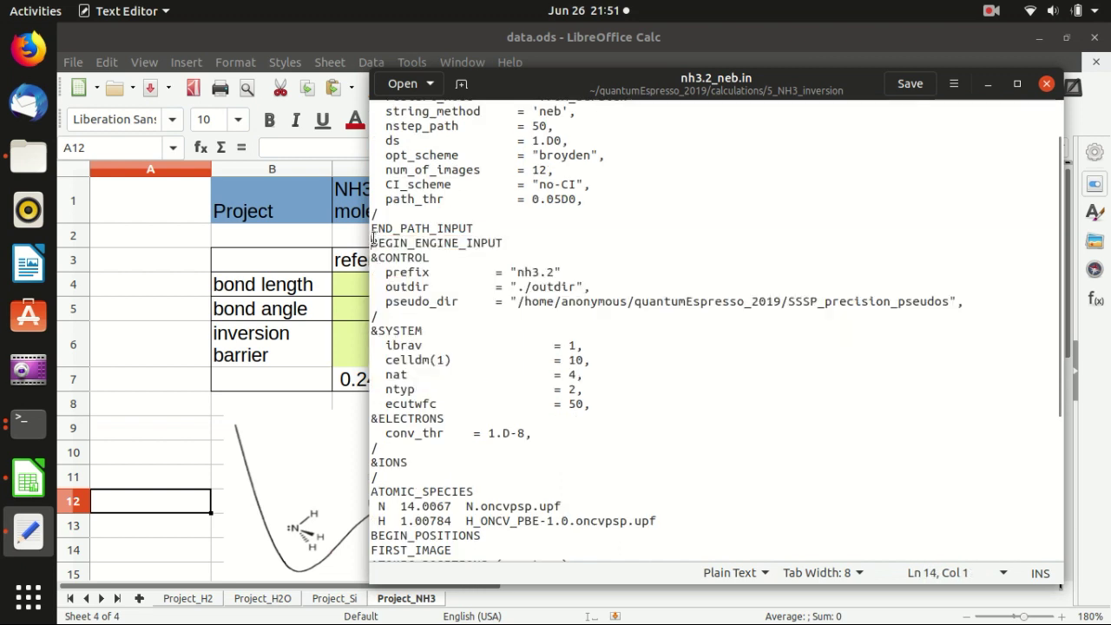
pyautogui.moveTo(373, 243); pyautogui.dragTo(420, 243)
pyautogui.click(531, 315)
pyautogui.scroll(-2, 531, 309)
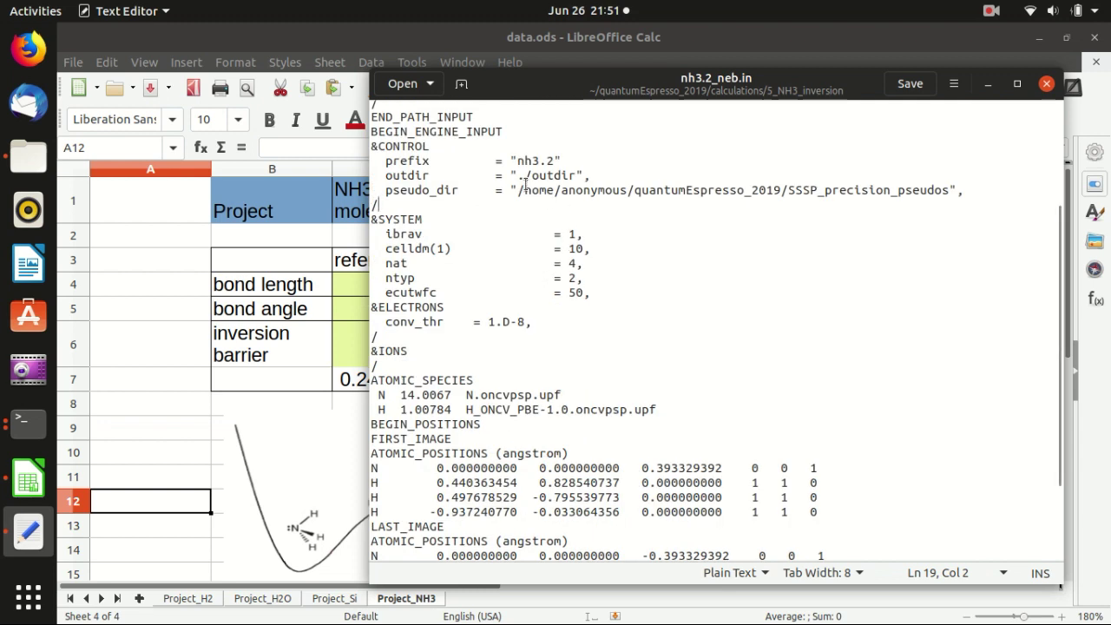
pyautogui.click(409, 159)
pyautogui.doubleClick(416, 178)
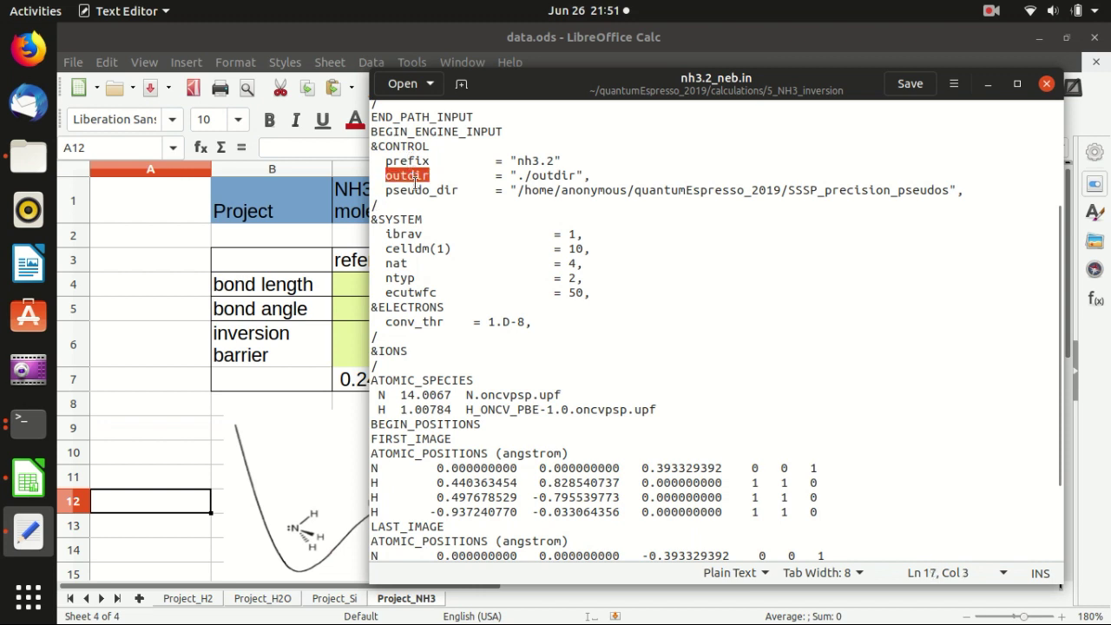
pyautogui.doubleClick(411, 189)
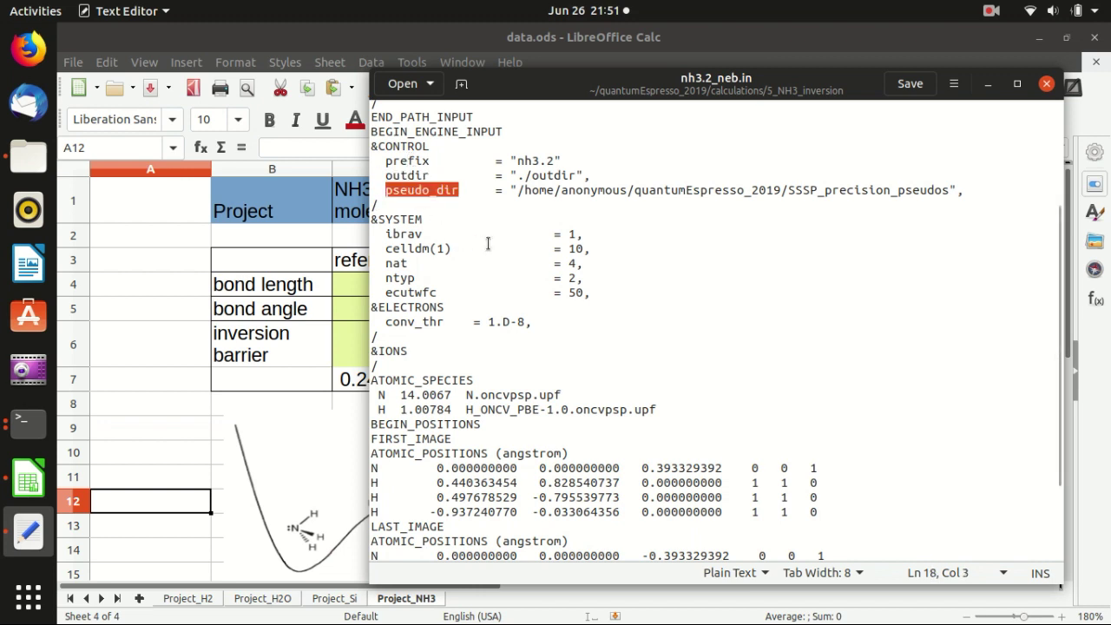
pyautogui.doubleClick(415, 232)
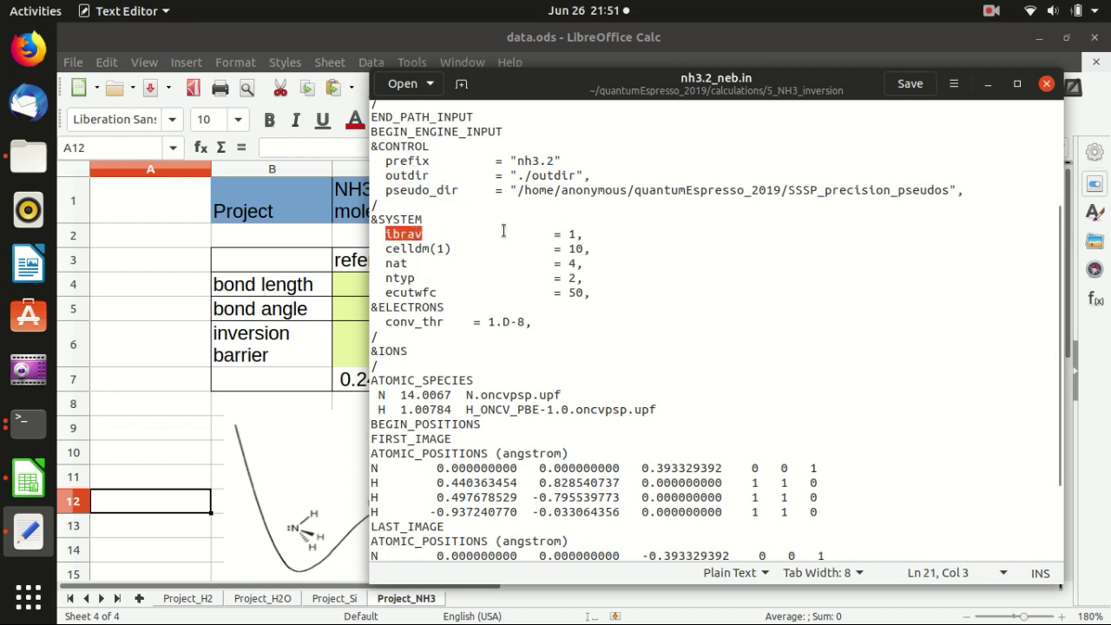
pyautogui.doubleClick(572, 234)
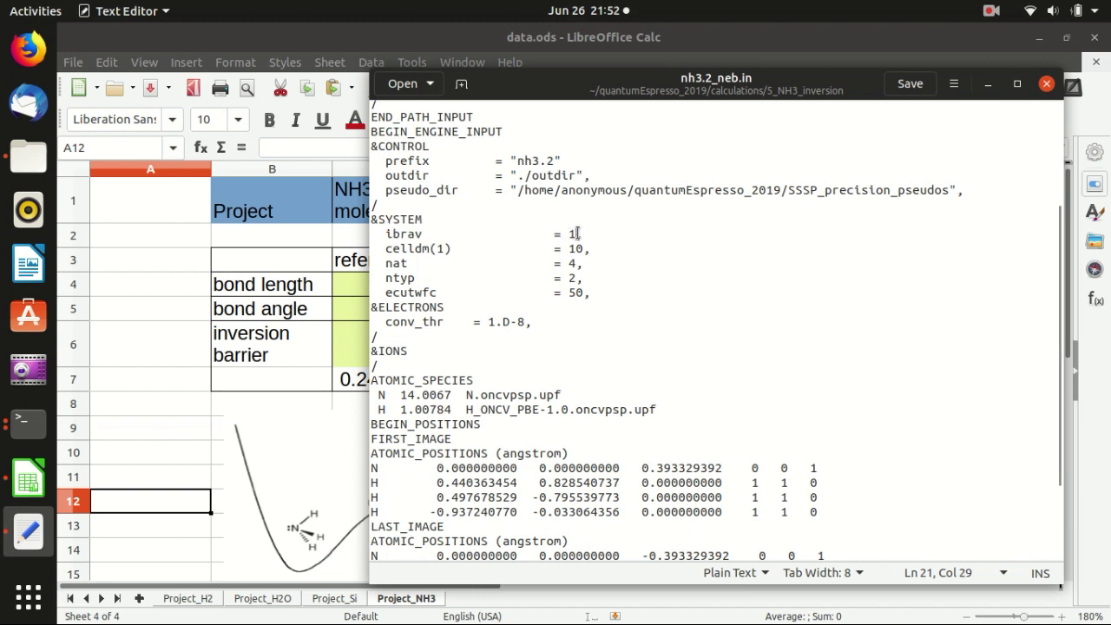
pyautogui.click(582, 250)
pyautogui.click(545, 322)
pyautogui.scroll(-3, 627, 416)
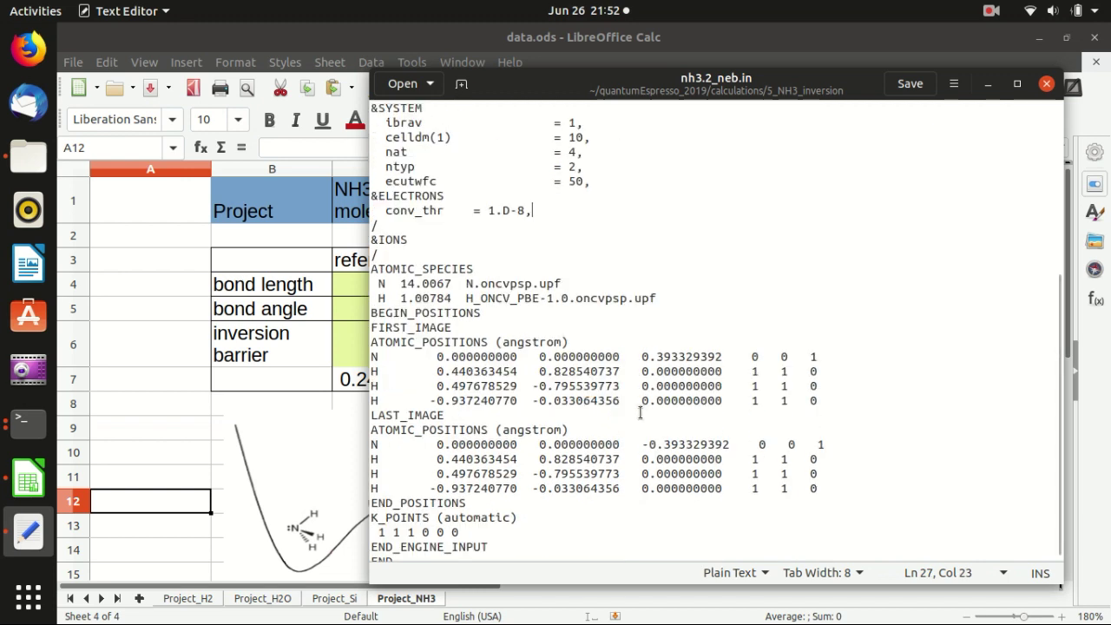
pyautogui.click(627, 298)
pyautogui.moveTo(662, 299); pyautogui.dragTo(337, 260)
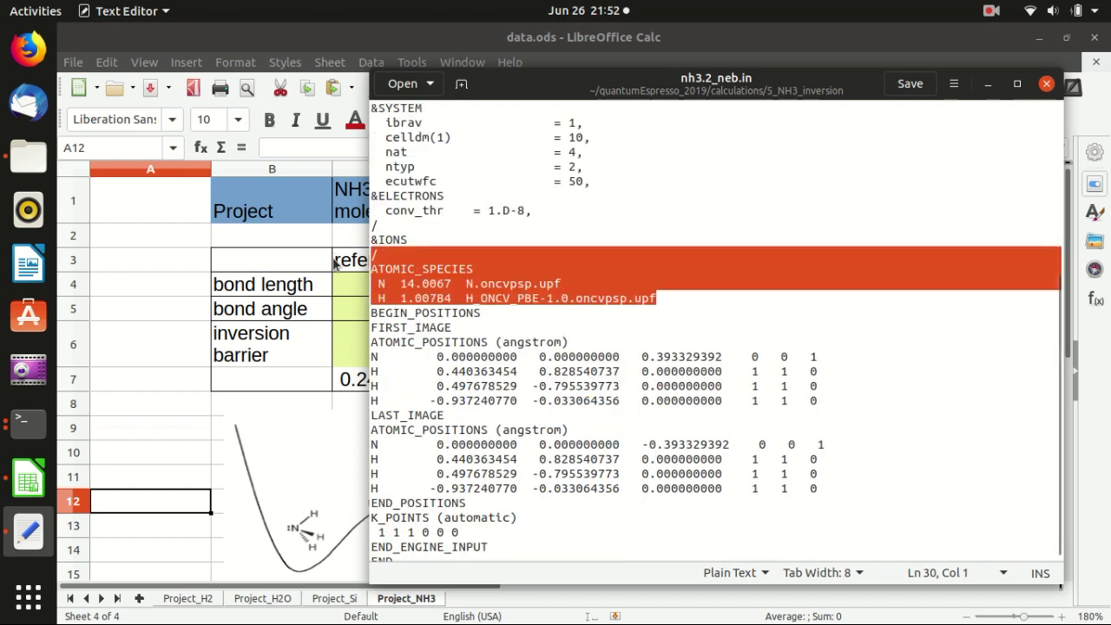
pyautogui.click(481, 284)
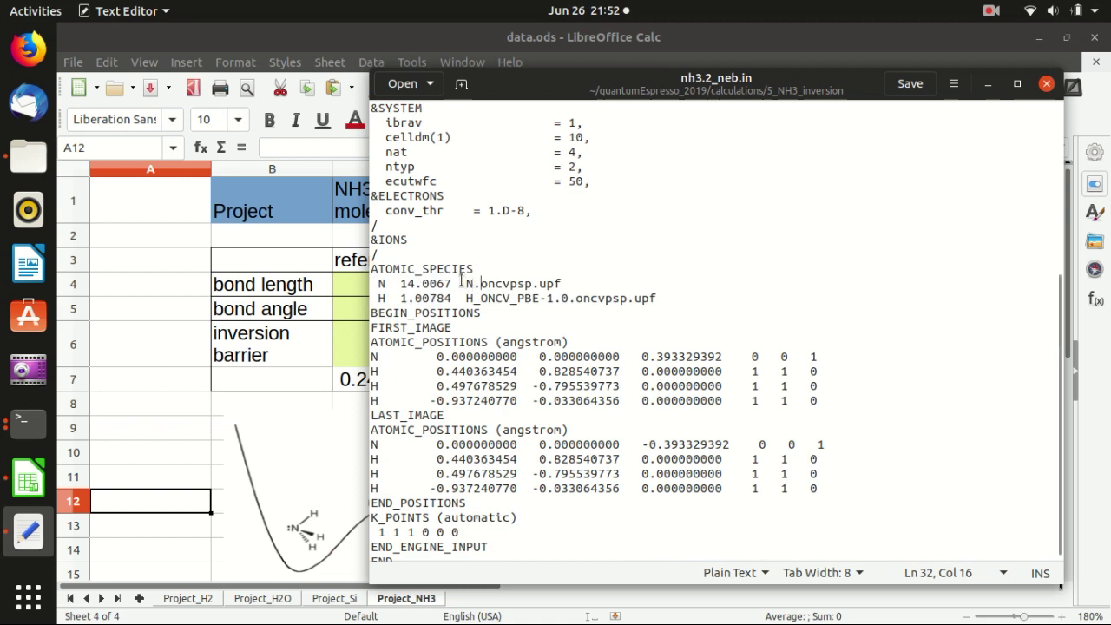
pyautogui.press('Down')
pyautogui.press('Down')
pyautogui.press('Down')
pyautogui.press('Down')
pyautogui.press('Down')
pyautogui.click(408, 326)
pyautogui.doubleClick(417, 309)
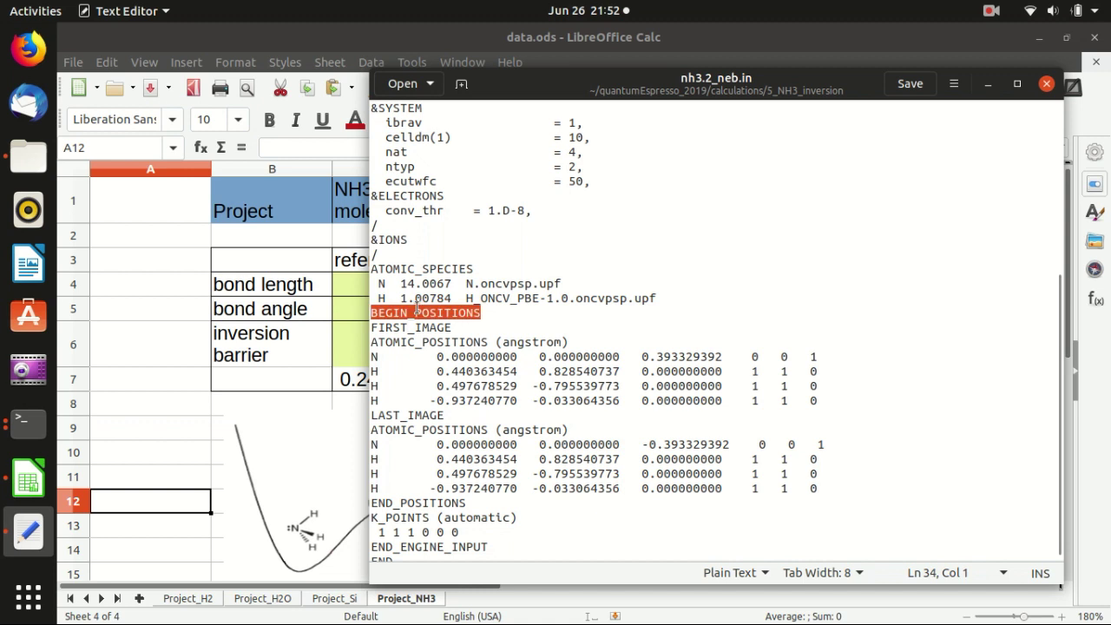
pyautogui.click(416, 327)
pyautogui.doubleClick(388, 327)
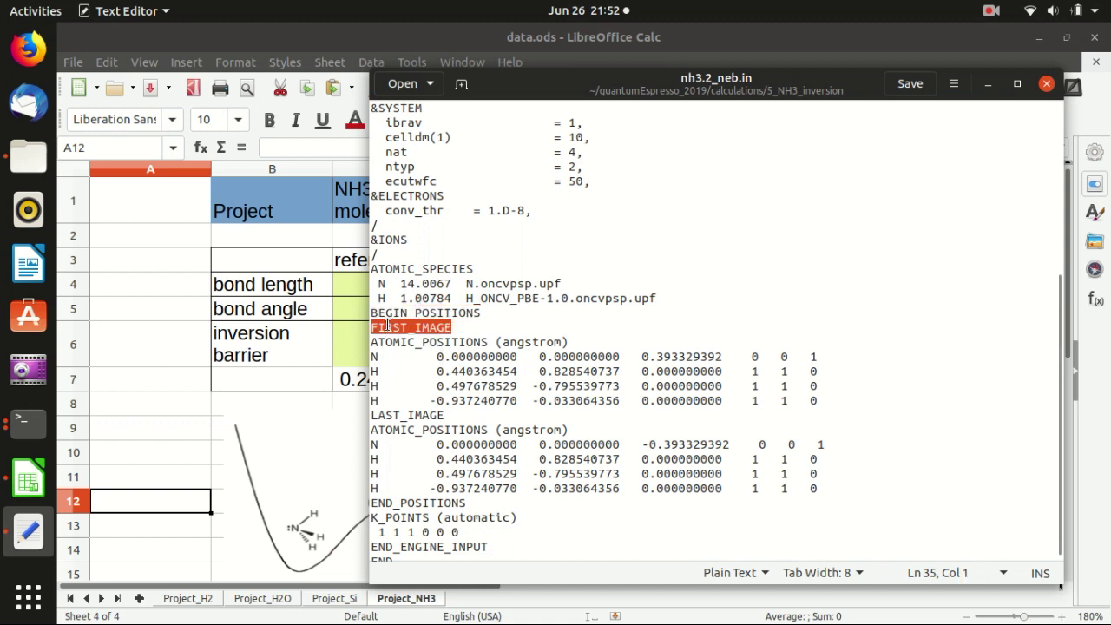
pyautogui.click(414, 372)
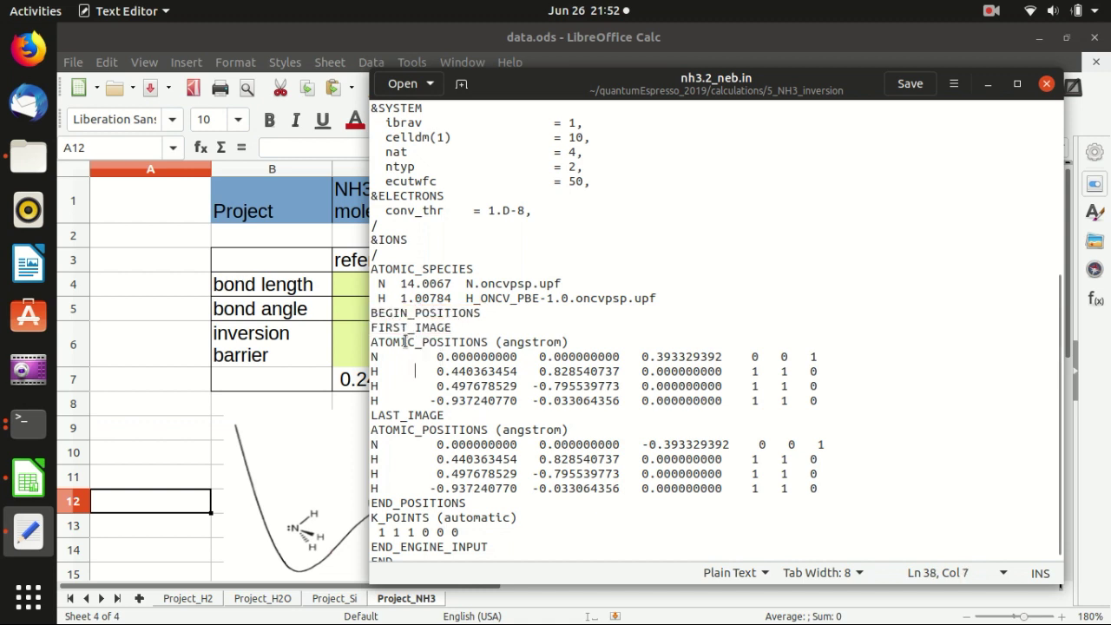
pyautogui.doubleClick(400, 443)
pyautogui.click(420, 488)
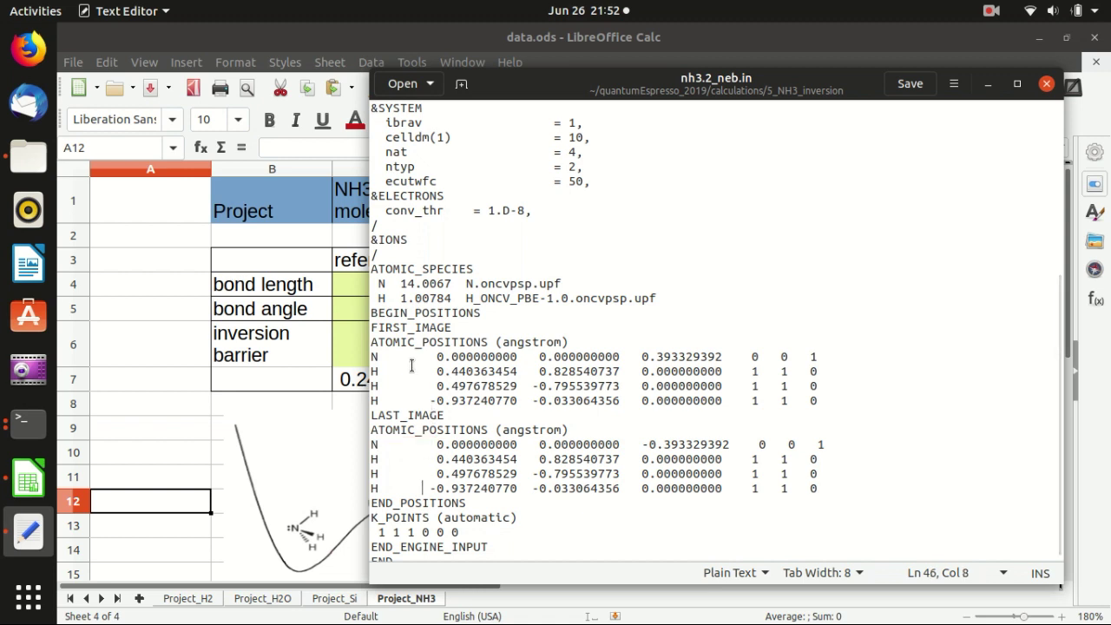
pyautogui.moveTo(558, 81); pyautogui.dragTo(473, 82)
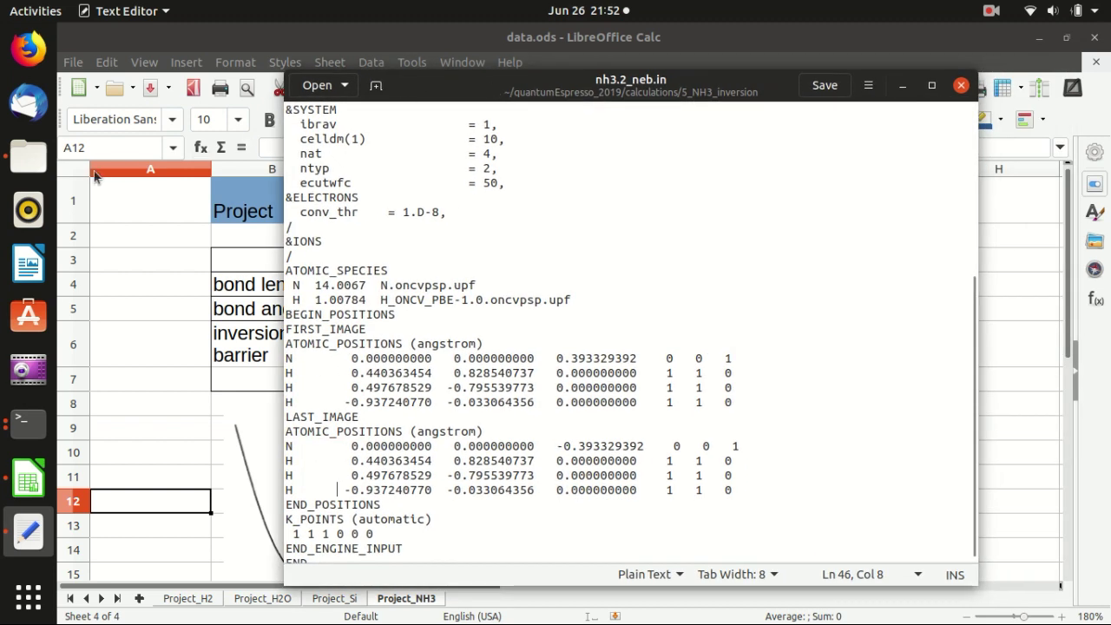
# - Open nh3.1_relax.out and select its final relaxed atomic coordinates
pyautogui.click(28, 157)
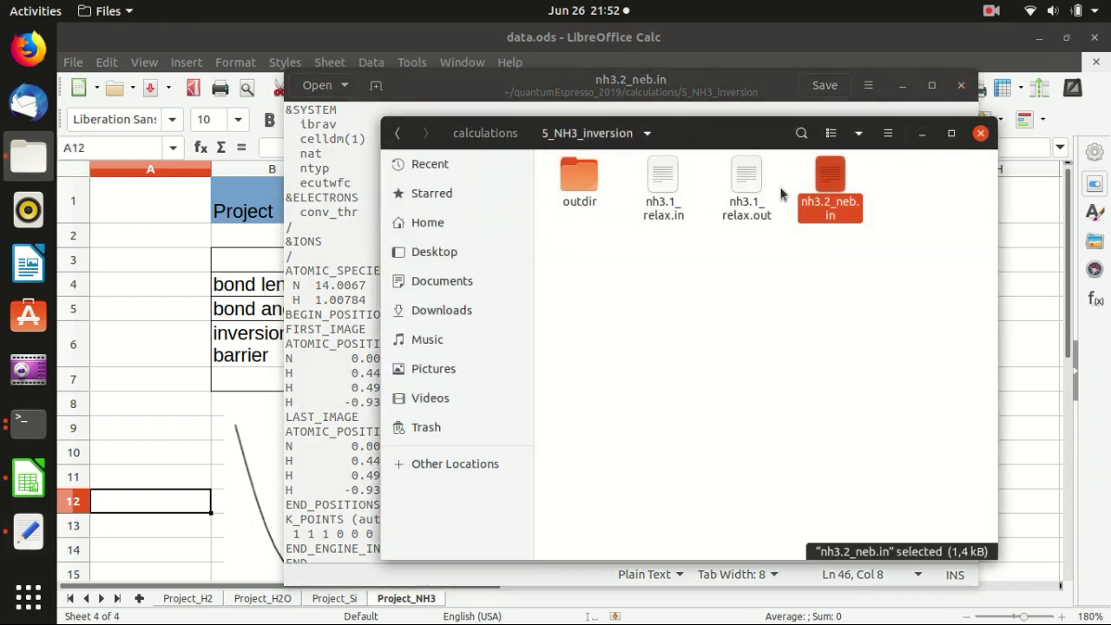
pyautogui.doubleClick(747, 180)
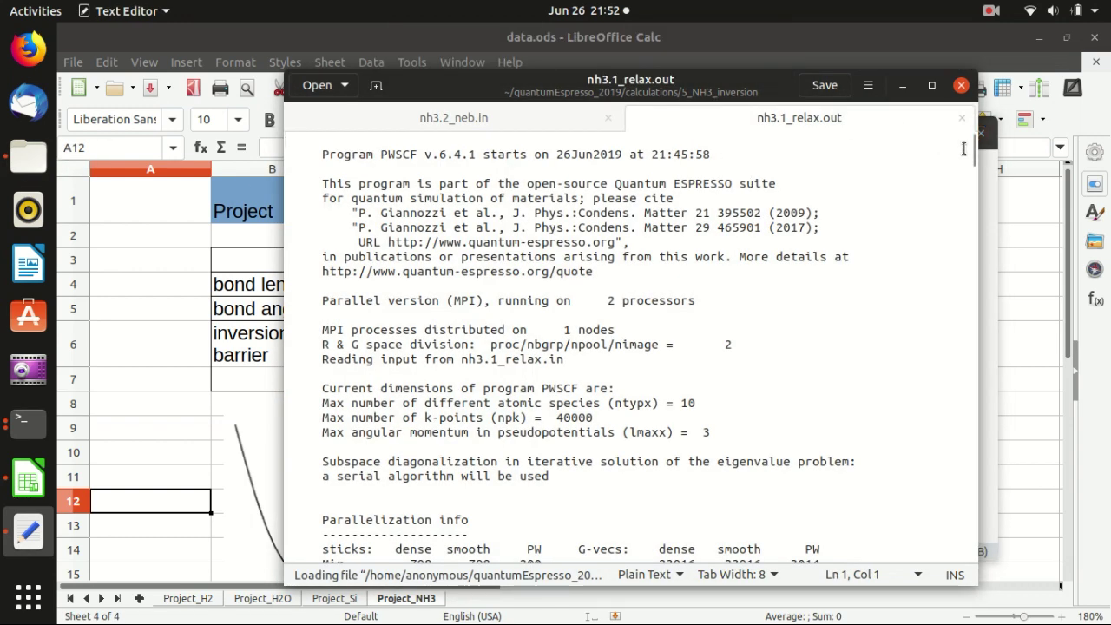
pyautogui.moveTo(973, 148); pyautogui.dragTo(917, 541)
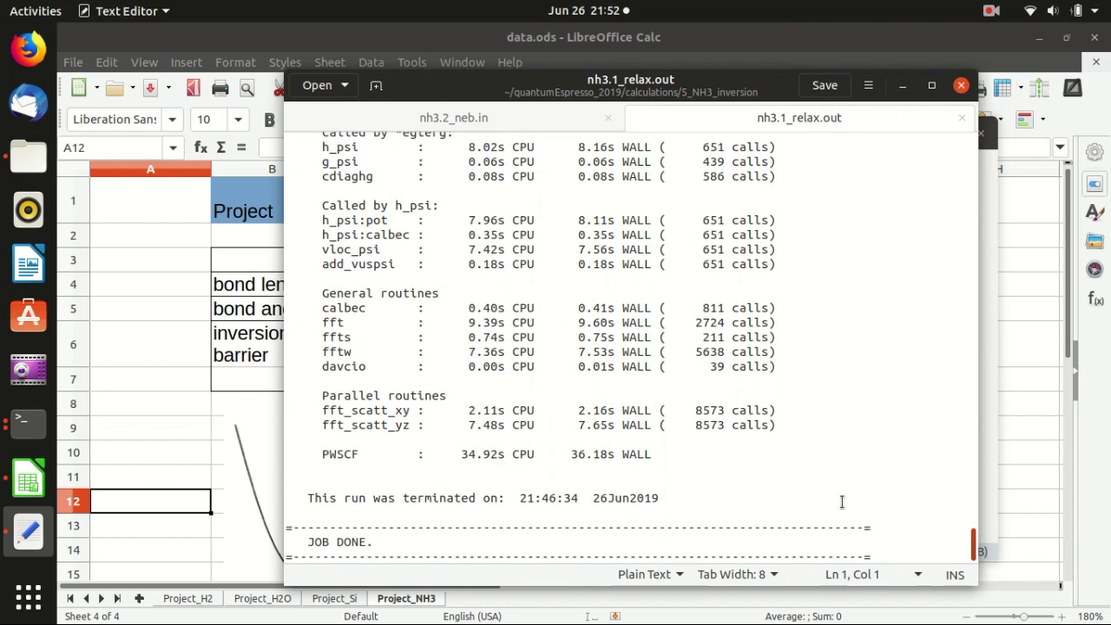
pyautogui.scroll(10, 610, 372)
pyautogui.moveTo(736, 456); pyautogui.dragTo(266, 411)
pyautogui.hotkey('ctrl', 'c')
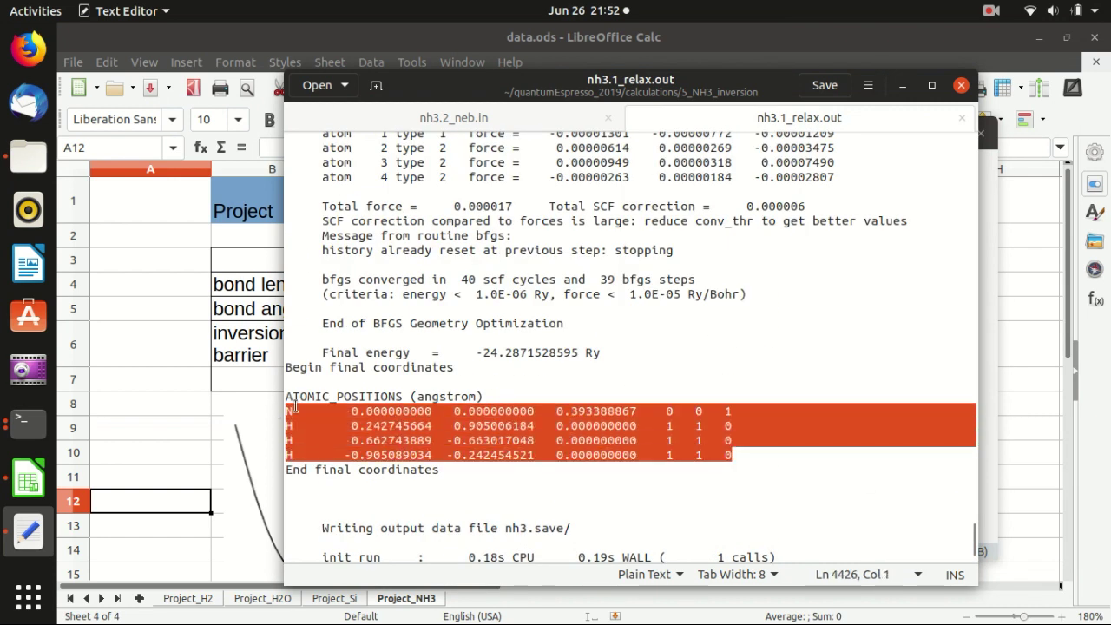
# - Paste the relaxed coordinates over the FIRST_IMAGE and LAST_IMAGE rows in nh3.2_neb.in
pyautogui.click(903, 85)
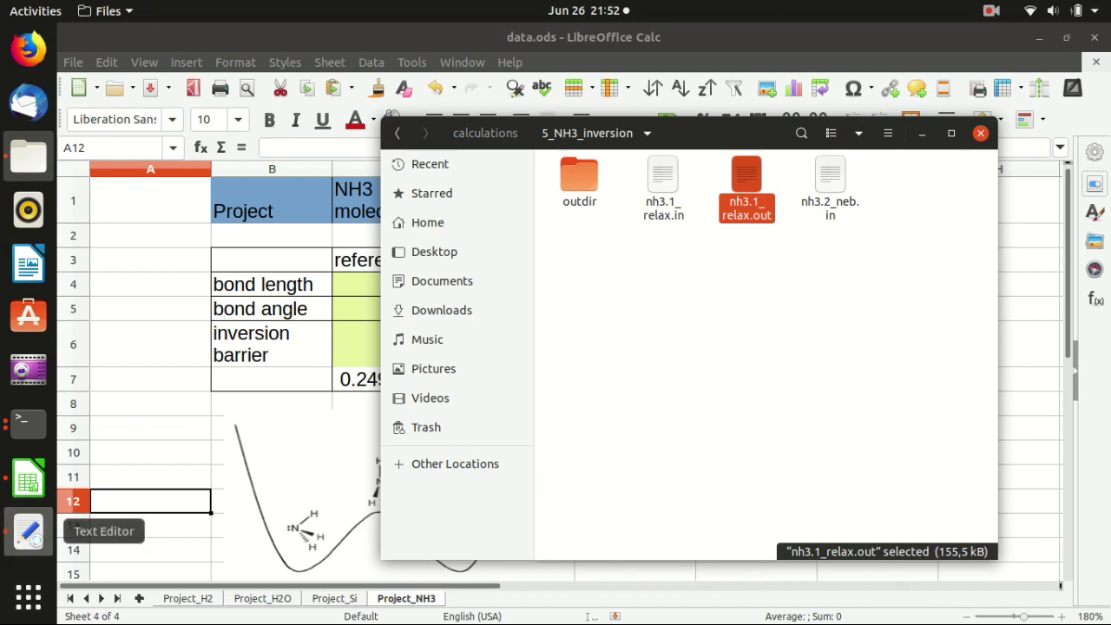
pyautogui.click(29, 531)
pyautogui.click(445, 114)
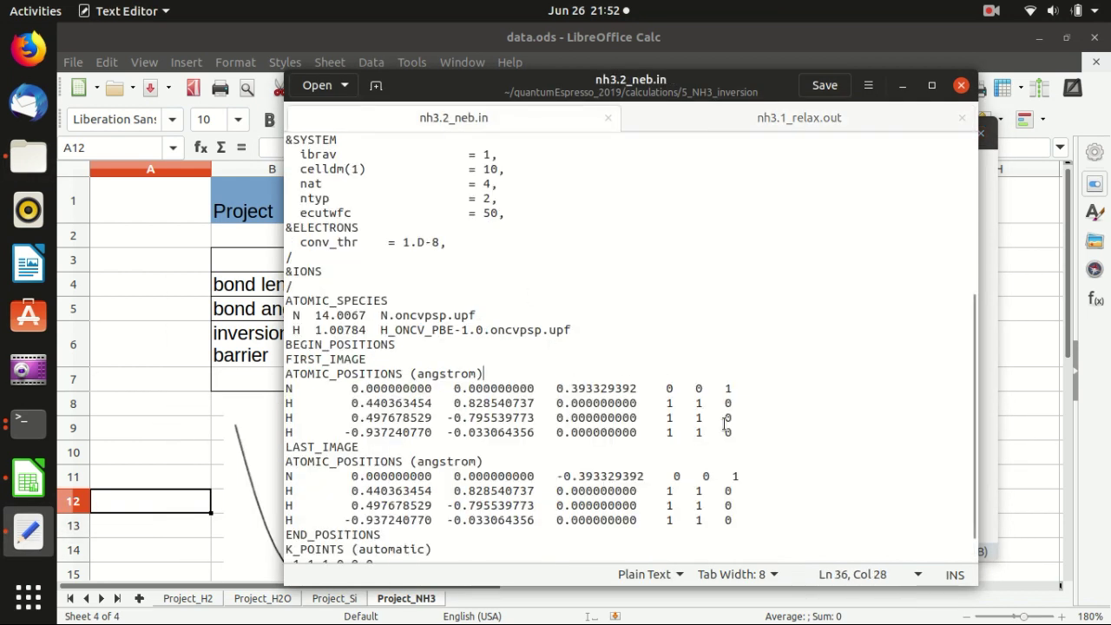
pyautogui.moveTo(734, 433); pyautogui.dragTo(269, 385)
pyautogui.hotkey('ctrl', 'v')
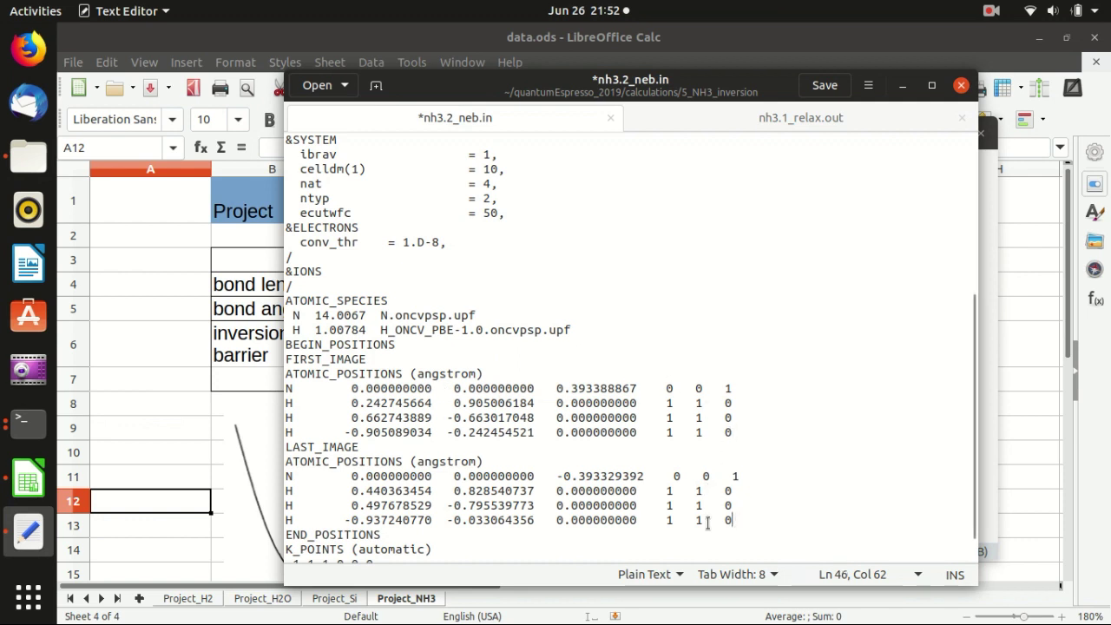
pyautogui.moveTo(737, 521); pyautogui.dragTo(281, 479)
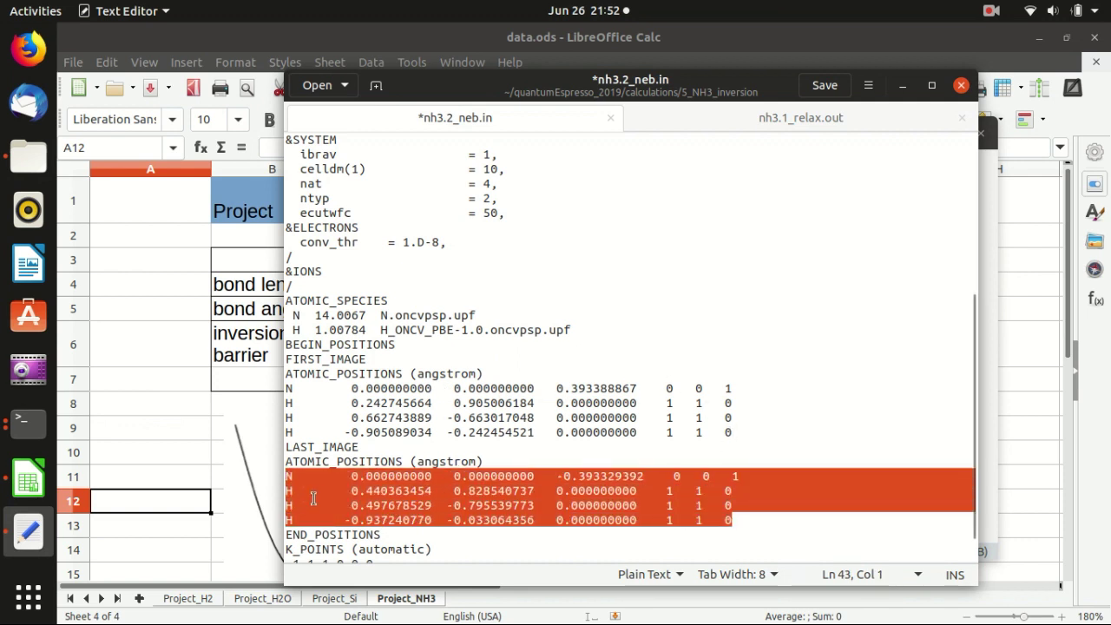
pyautogui.hotkey('ctrl', 'v')
# - Make the LAST_IMAGE nitrogen z-coordinate negative, -0.393388867
pyautogui.click(571, 388)
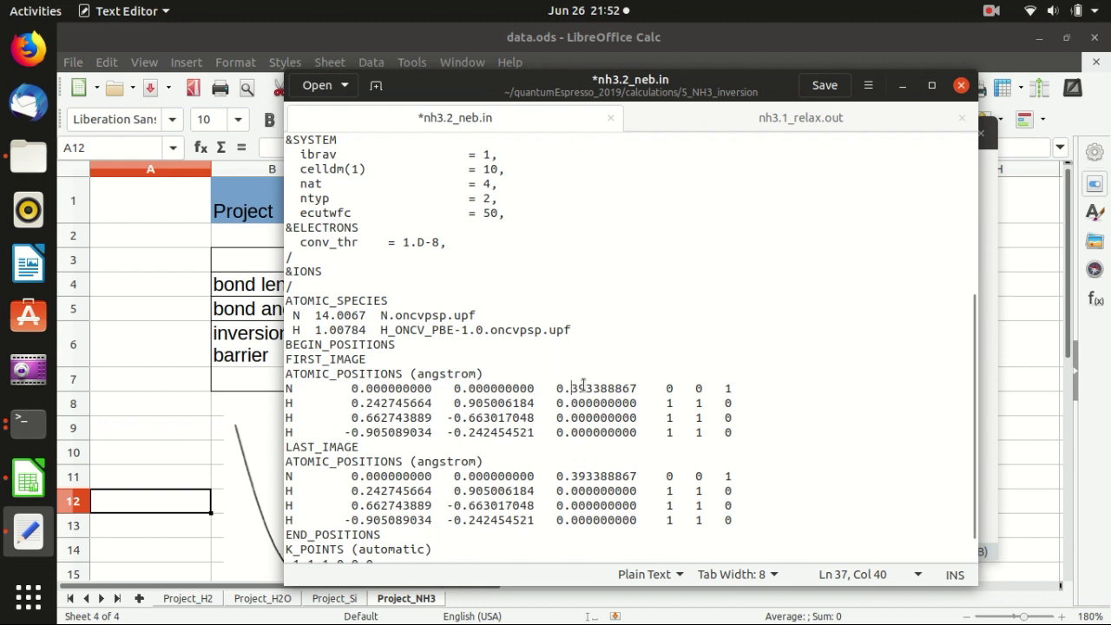
pyautogui.click(585, 388)
pyautogui.click(561, 390)
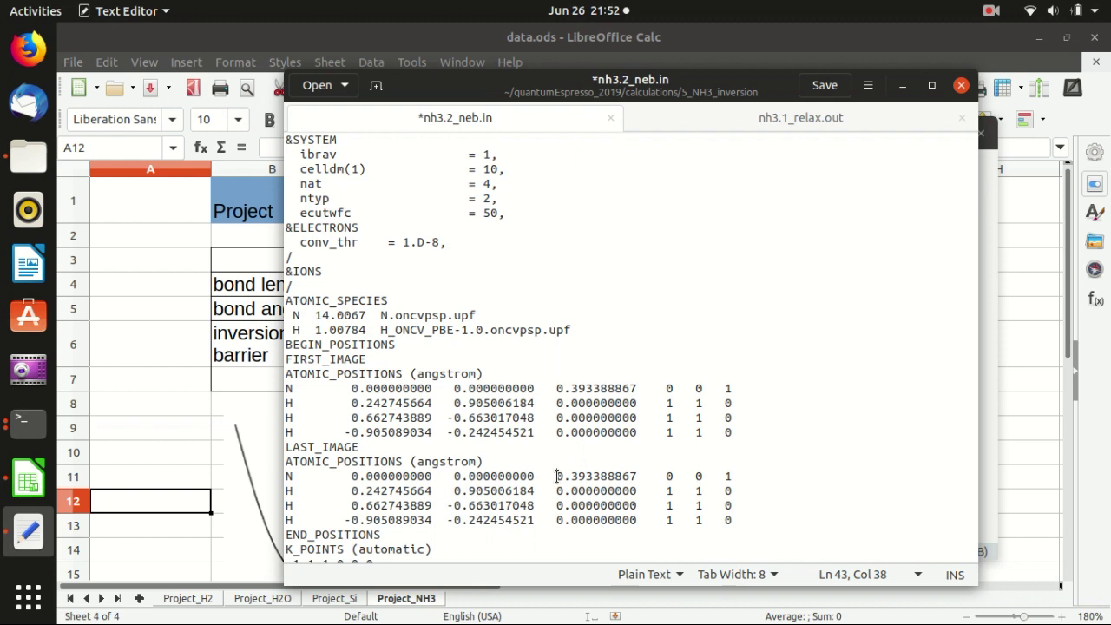
pyautogui.write('-')
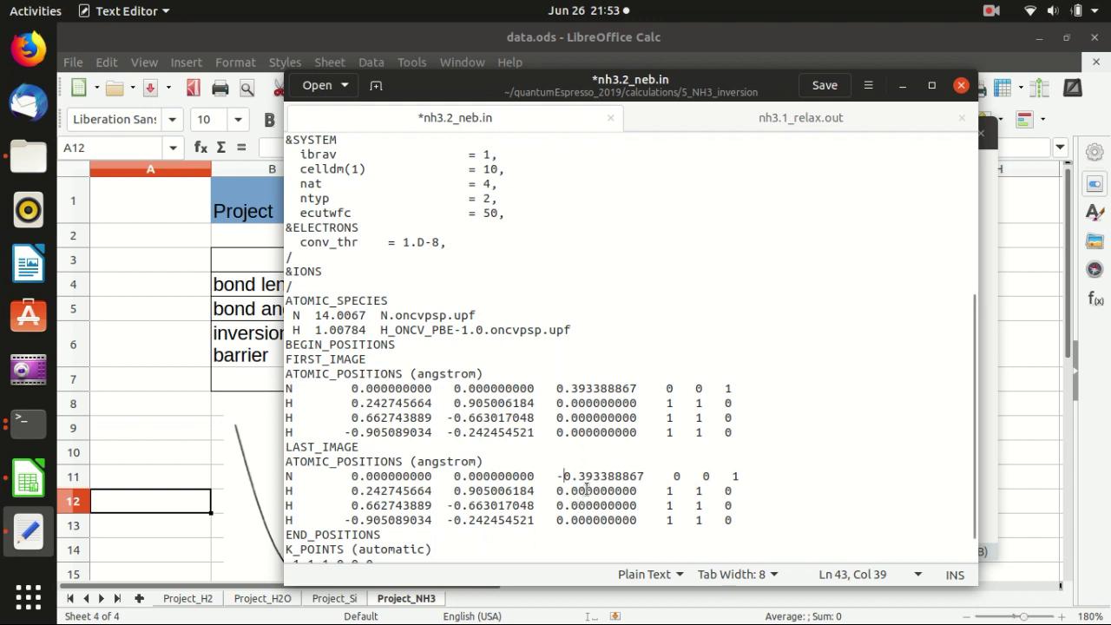
# - Check the atom fix flags and both images' nitrogen z-values
pyautogui.moveTo(675, 476); pyautogui.dragTo(736, 474)
pyautogui.moveTo(735, 491); pyautogui.dragTo(666, 494)
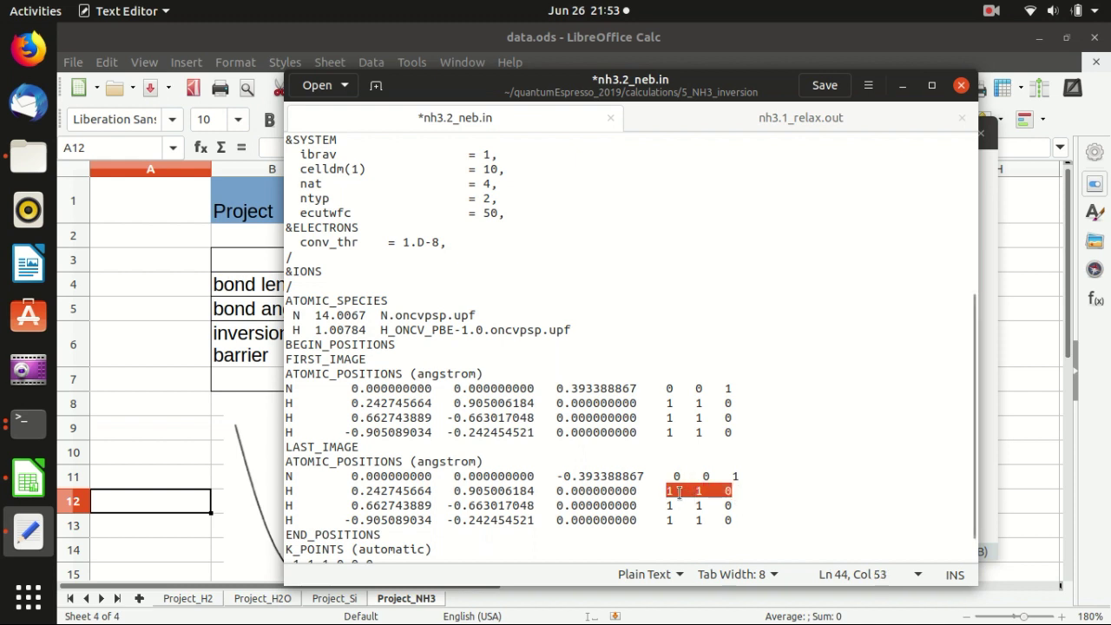
pyautogui.click(603, 476)
pyautogui.doubleClick(584, 390)
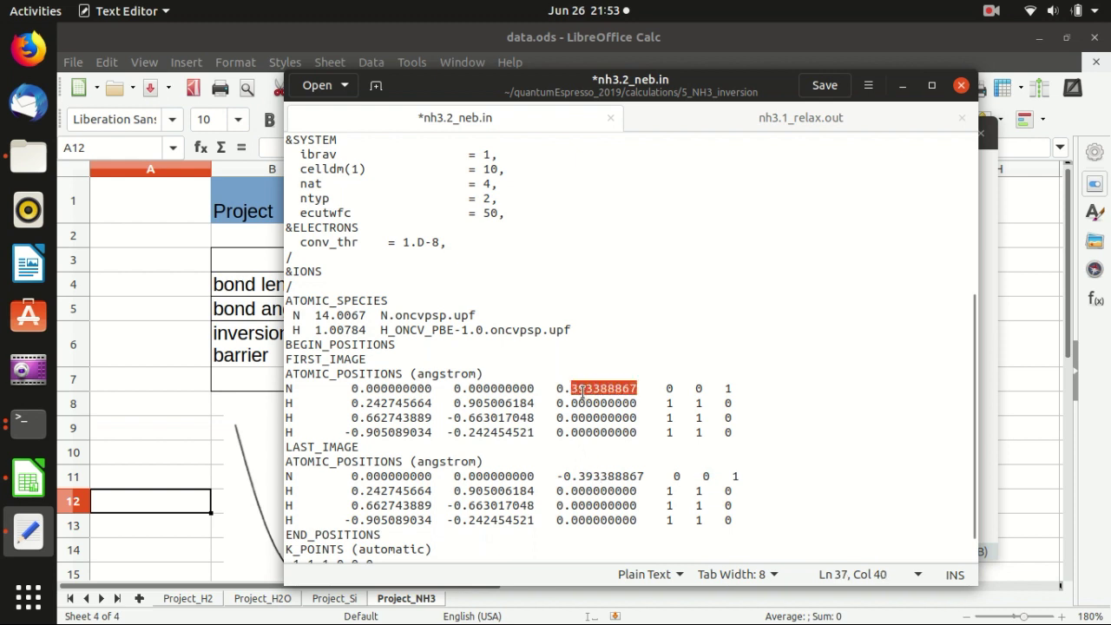
pyautogui.doubleClick(596, 476)
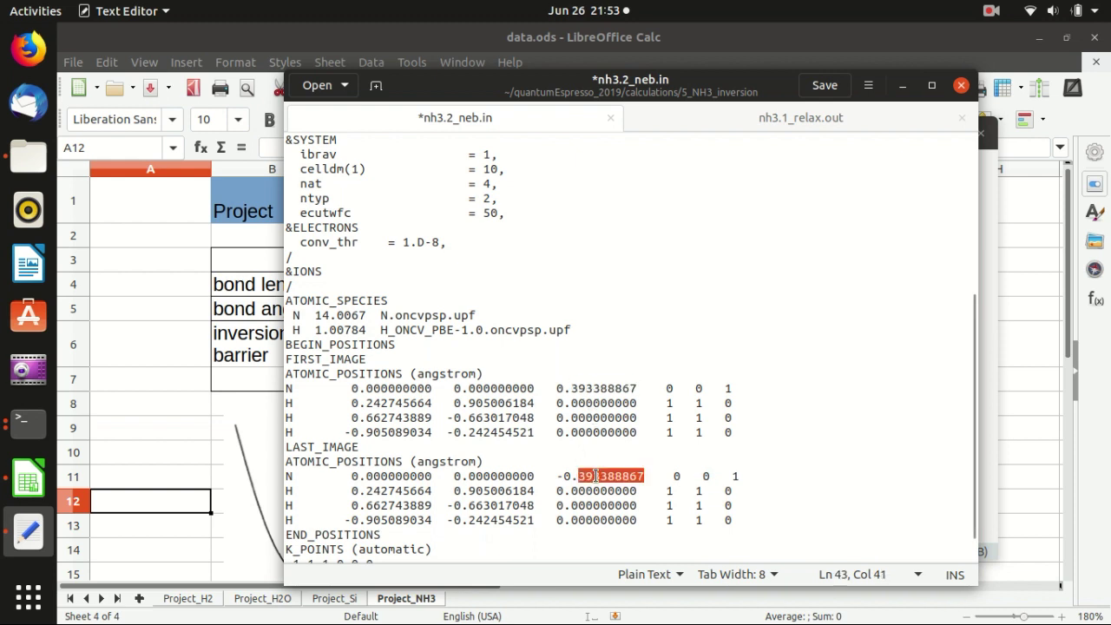
# - Look over the K_POINTS section, then save nh3.2_neb.in and close the editor
pyautogui.scroll(-2, 596, 477)
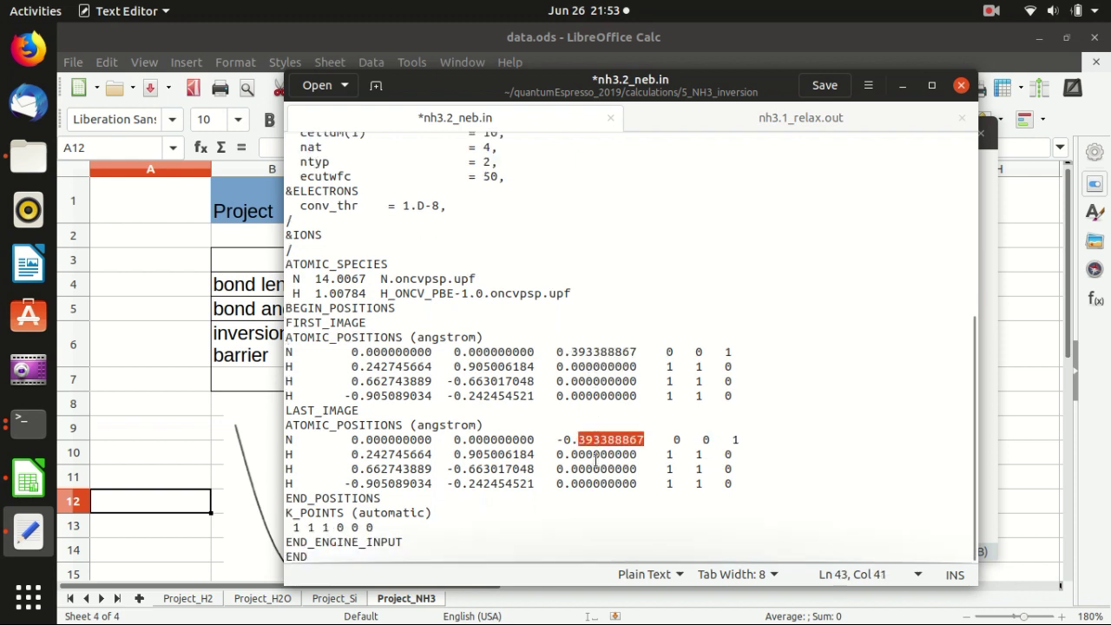
pyautogui.click(366, 527)
pyautogui.moveTo(374, 527); pyautogui.dragTo(276, 512)
pyautogui.click(350, 527)
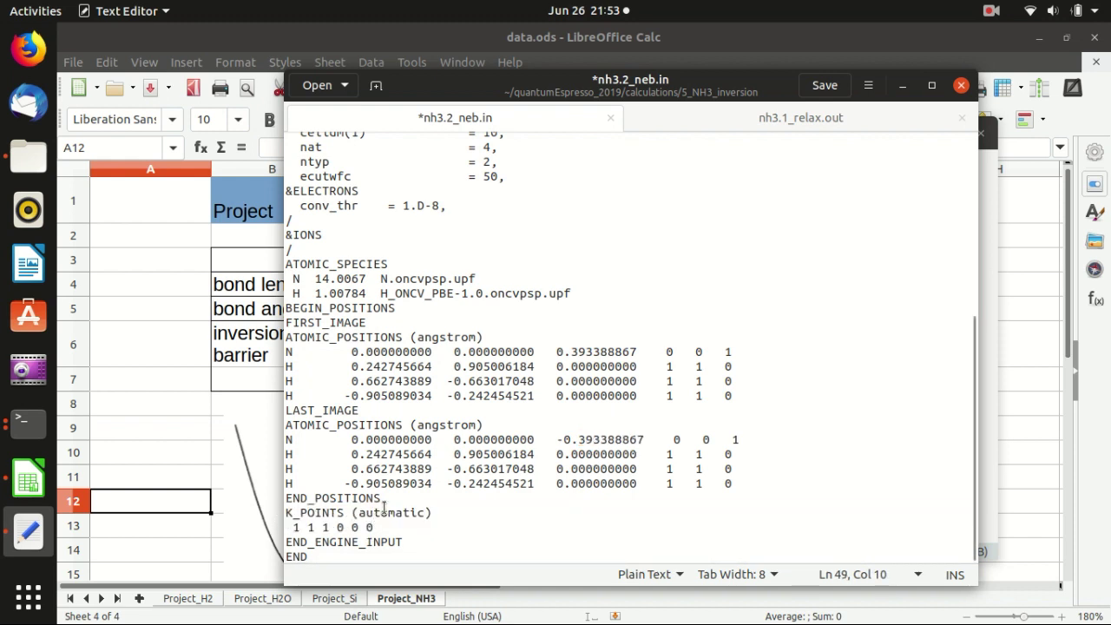
pyautogui.scroll(7, 538, 491)
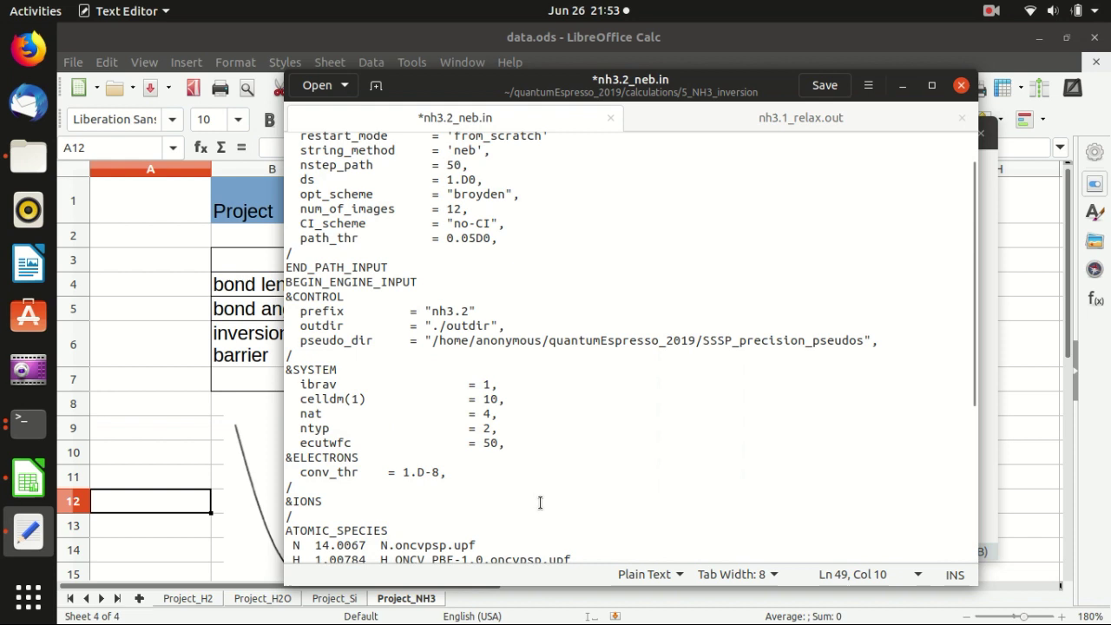
pyautogui.click(827, 87)
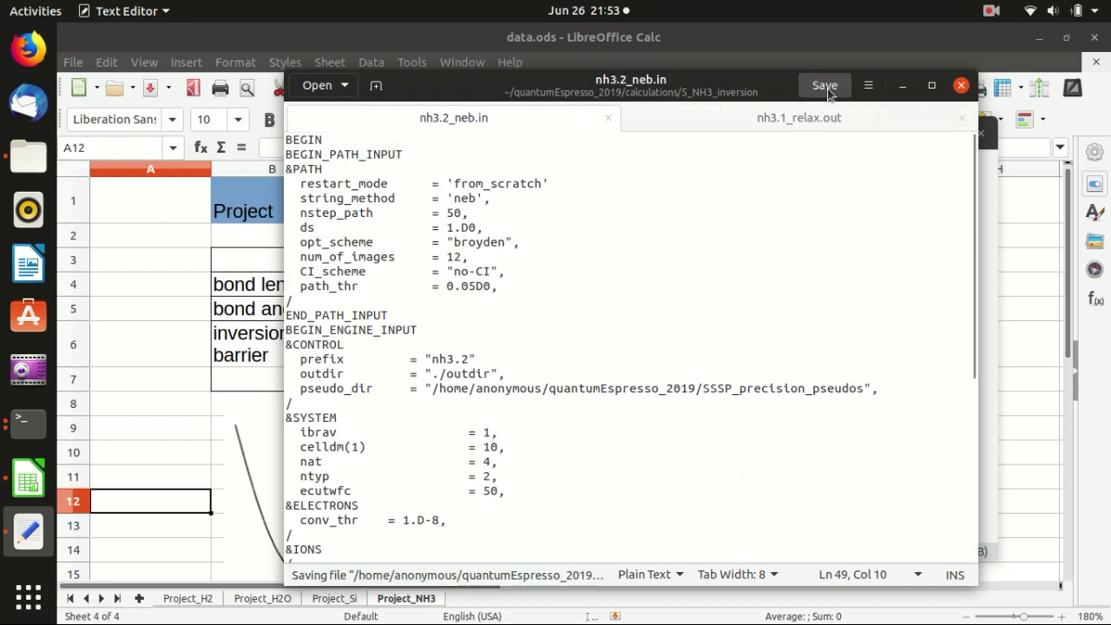
pyautogui.click(963, 87)
# - Clear the terminal screen
pyautogui.click(28, 422)
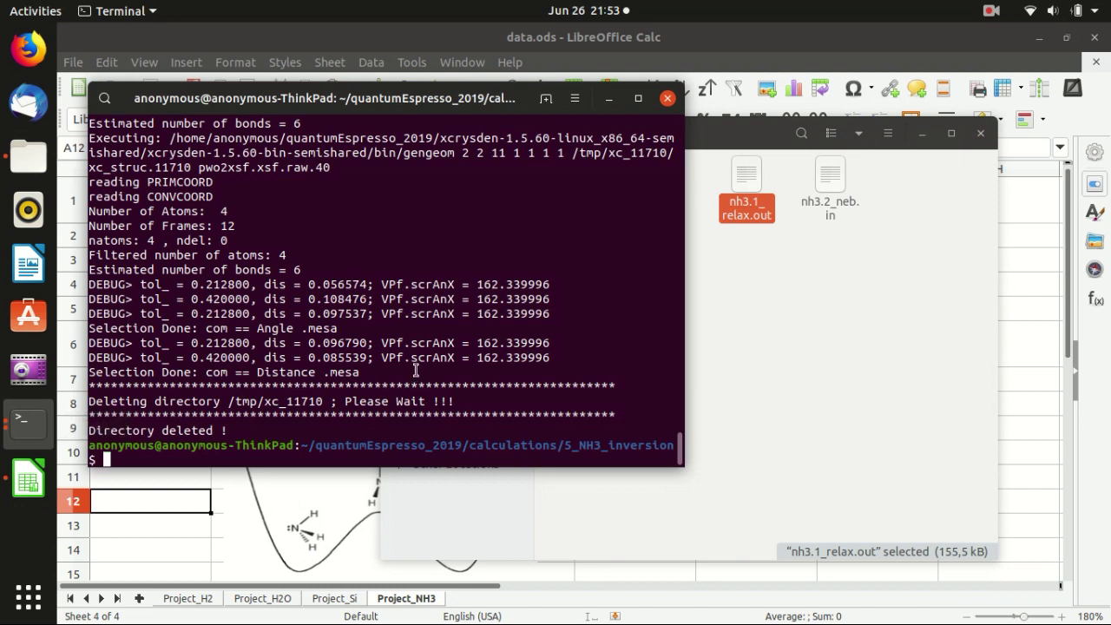
pyautogui.write('clear')
pyautogui.press('Return')
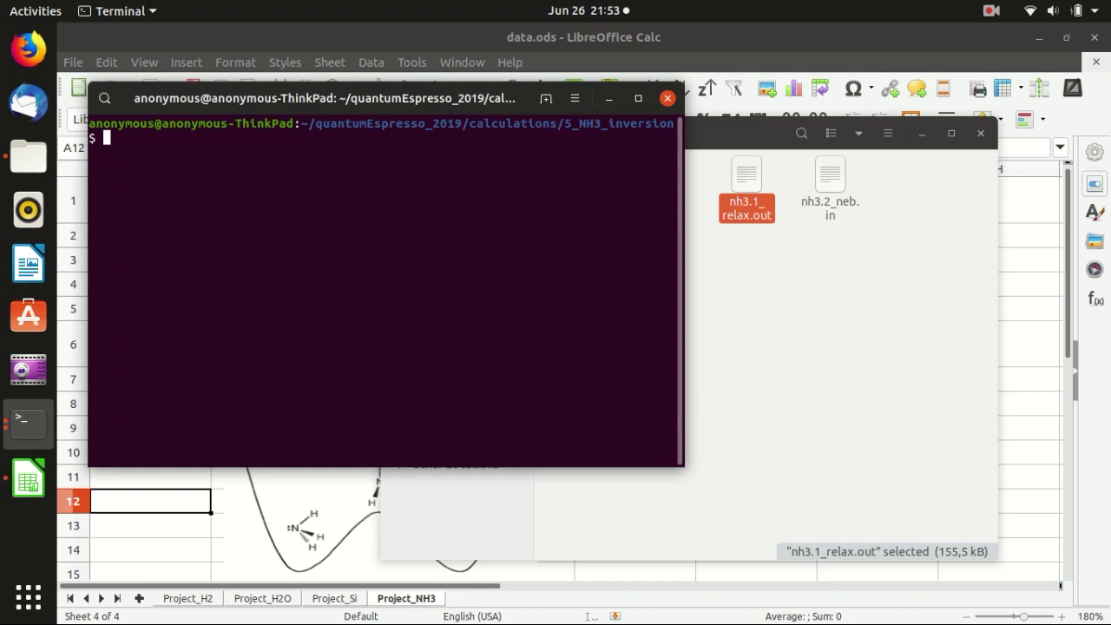
# - Type mpirun -np 2 ~/quantumEspresso_2019/q-e-qe-6.4.1_3_Intel/bin/neb.x -inp
pyautogui.write('mpirun')
pyautogui.press('BackSpace')
pyautogui.press('BackSpace')
pyautogui.press('BackSpace')
pyautogui.write('run -np 2 ~/qua')
pyautogui.press('Tab')
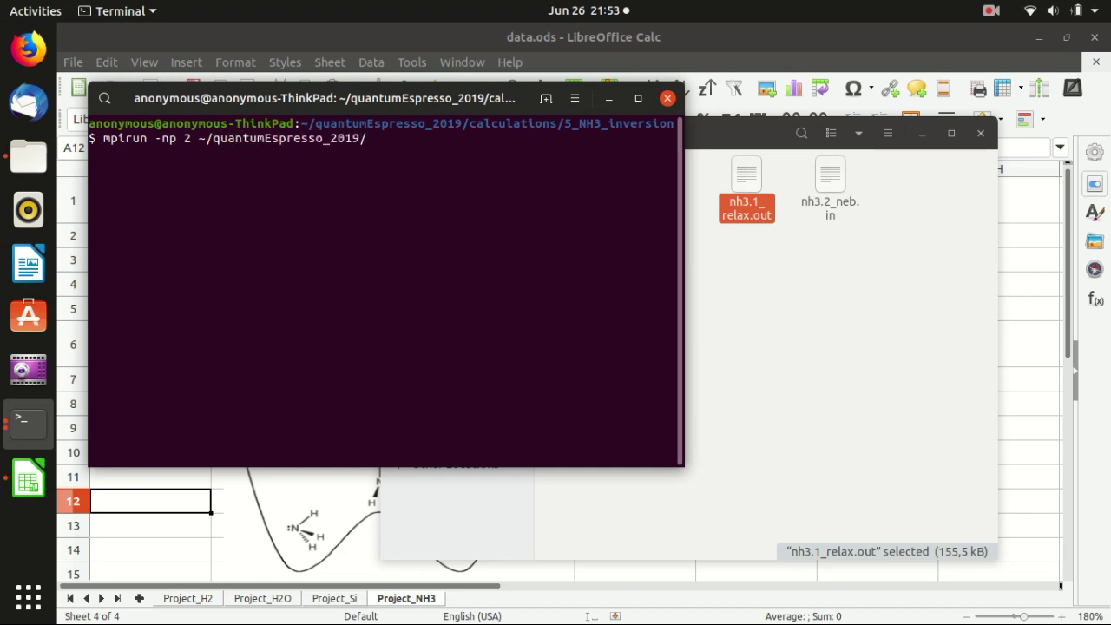
pyautogui.write('q-e')
pyautogui.press('Tab')
pyautogui.write('3')
pyautogui.press('Tab')
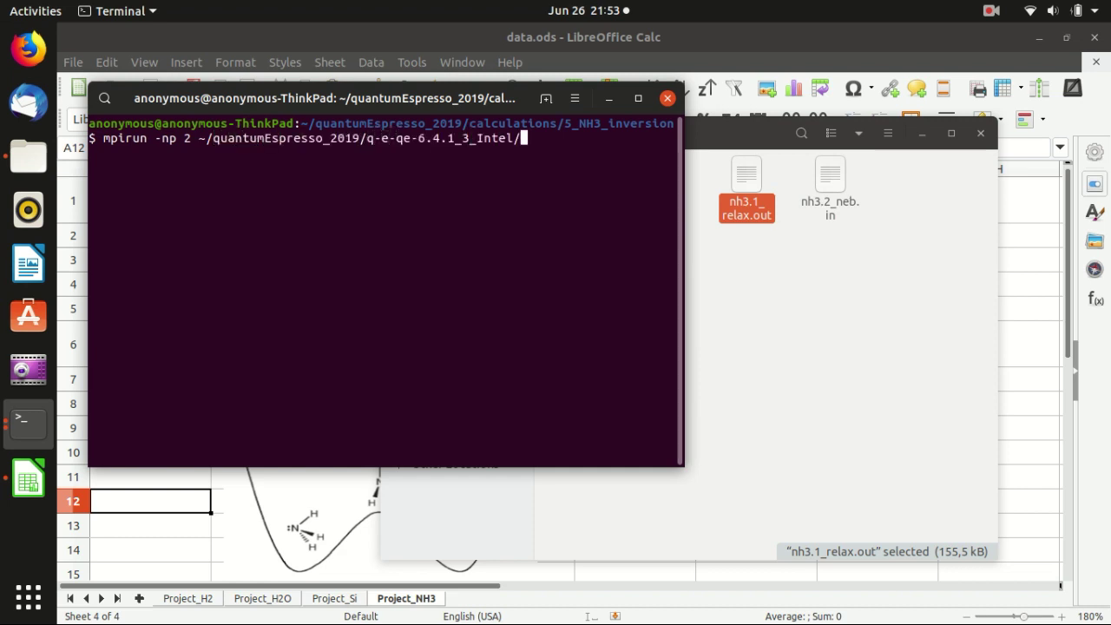
pyautogui.write('bin/nex')
pyautogui.press('BackSpace')
pyautogui.write('b.x')
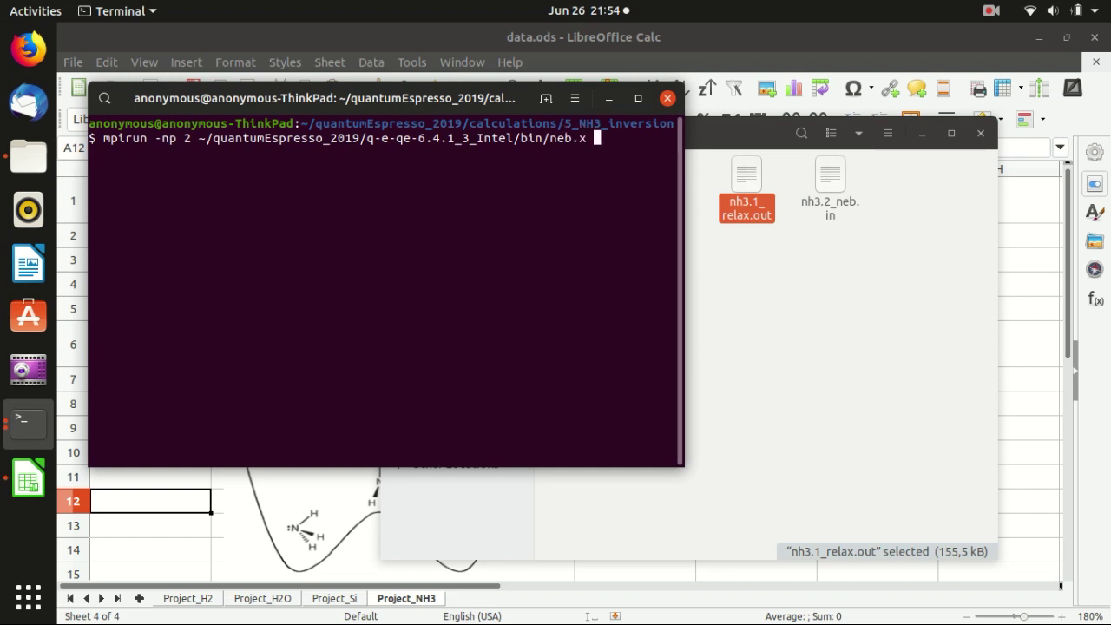
pyautogui.write(' -inp')
# - Finish with nh3.2_neb.in > nh3.2_neb.out and launch the NEB run
pyautogui.write('nh3.2')
pyautogui.press('Tab')
pyautogui.write('> ')
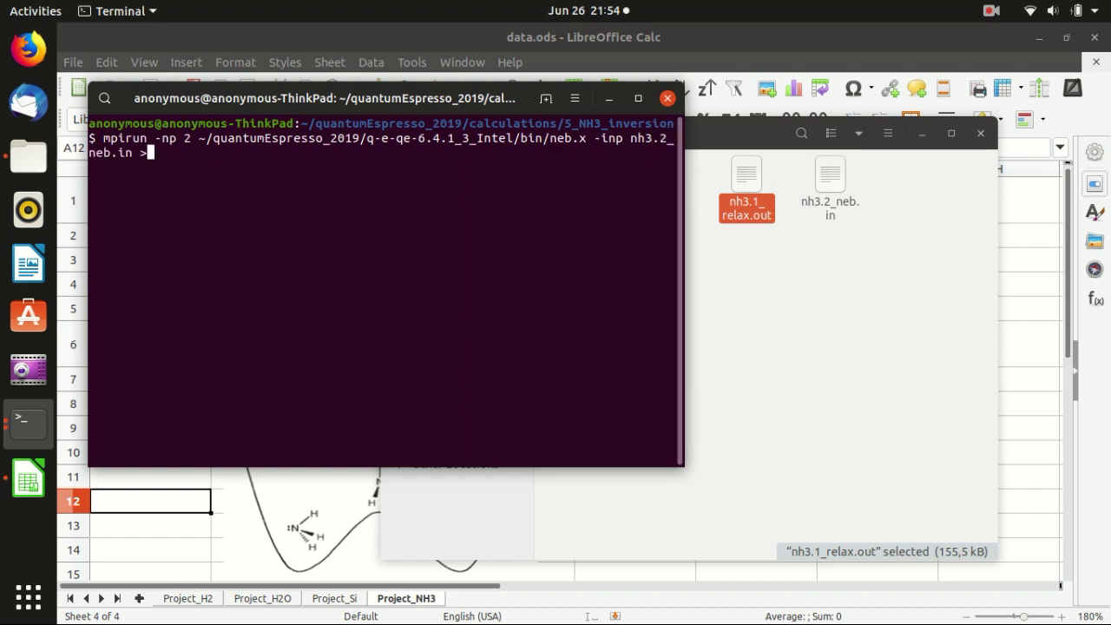
pyautogui.write('nh3.2_')
pyautogui.press('Tab')
pyautogui.press('BackSpace')
pyautogui.press('BackSpace')
pyautogui.press('BackSpace')
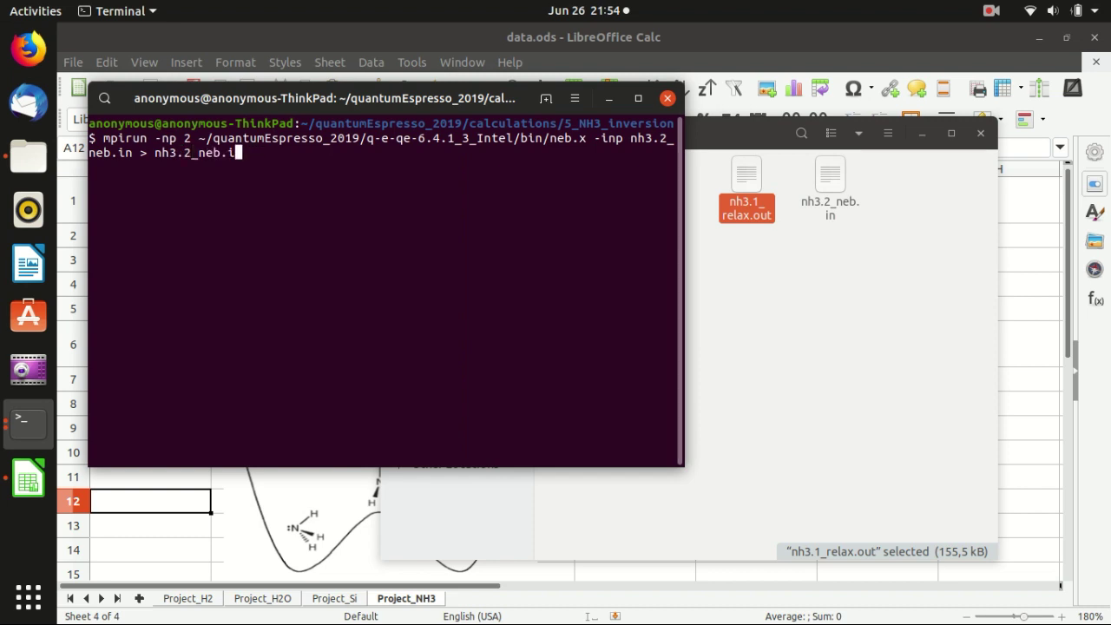
pyautogui.write('out')
pyautogui.press('Return')
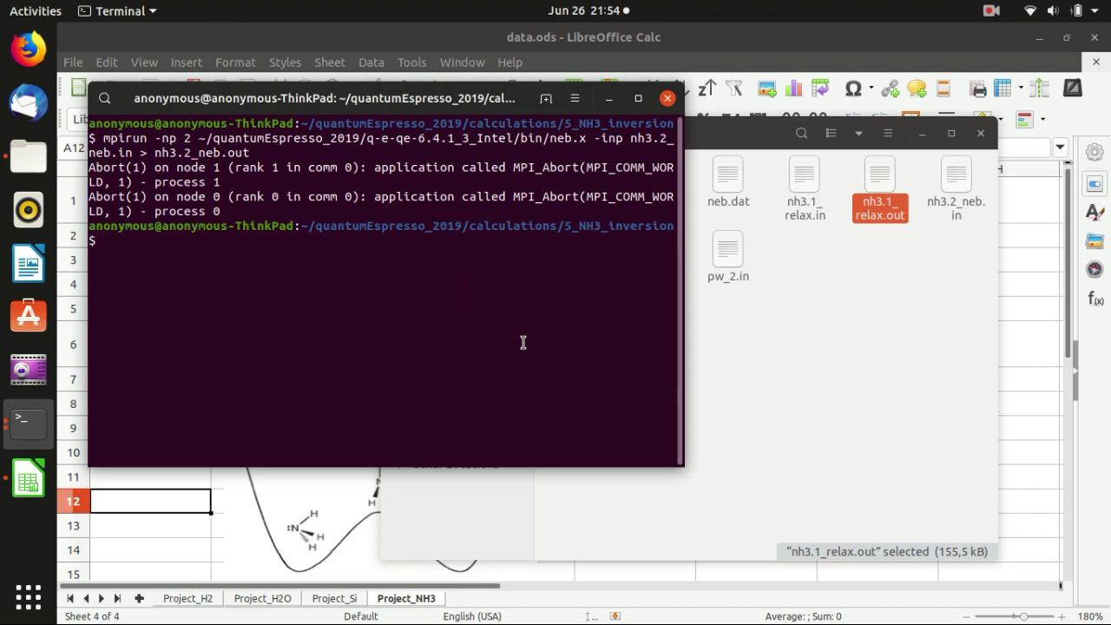
# - Read the error in nh3.2_neb.out and the CRASH report, then close both
pyautogui.click(891, 279)
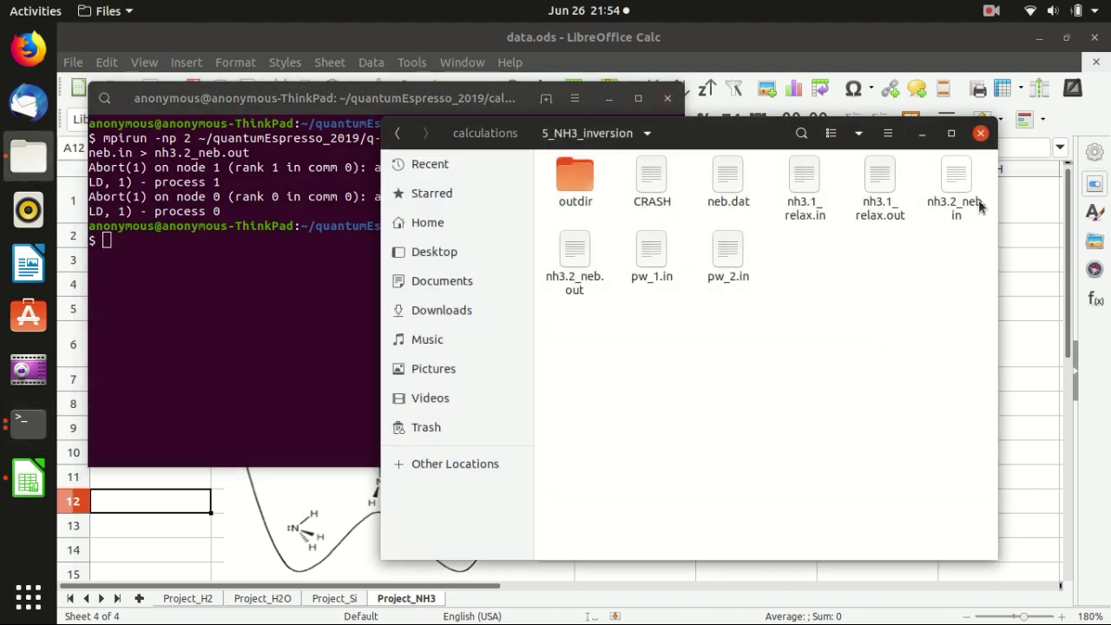
pyautogui.doubleClick(574, 254)
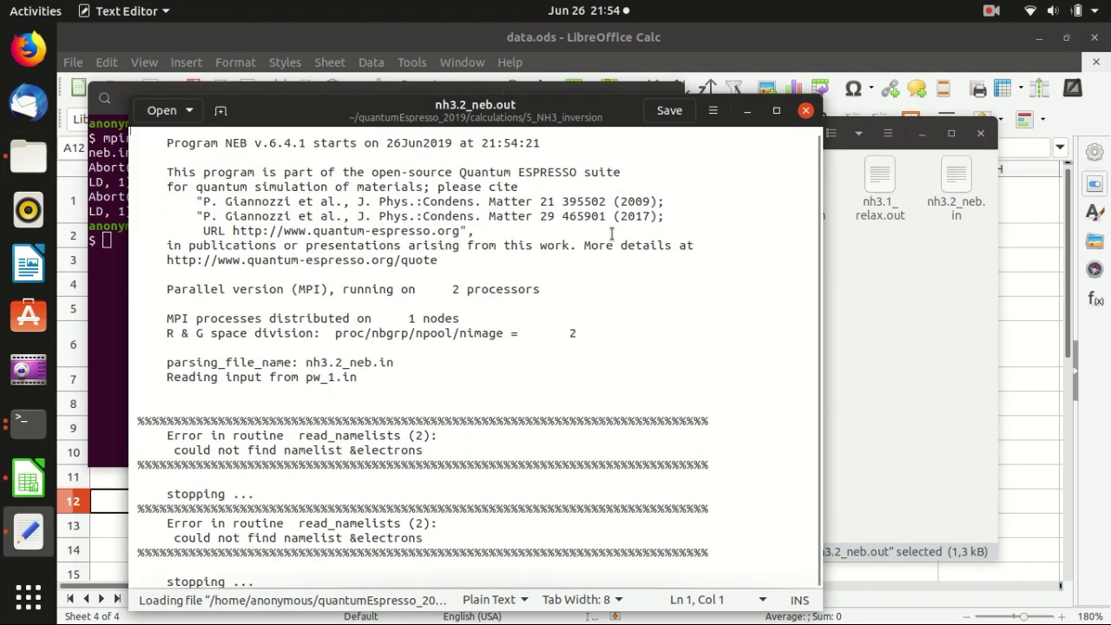
pyautogui.click(806, 111)
pyautogui.click(642, 180)
pyautogui.doubleClick(643, 180)
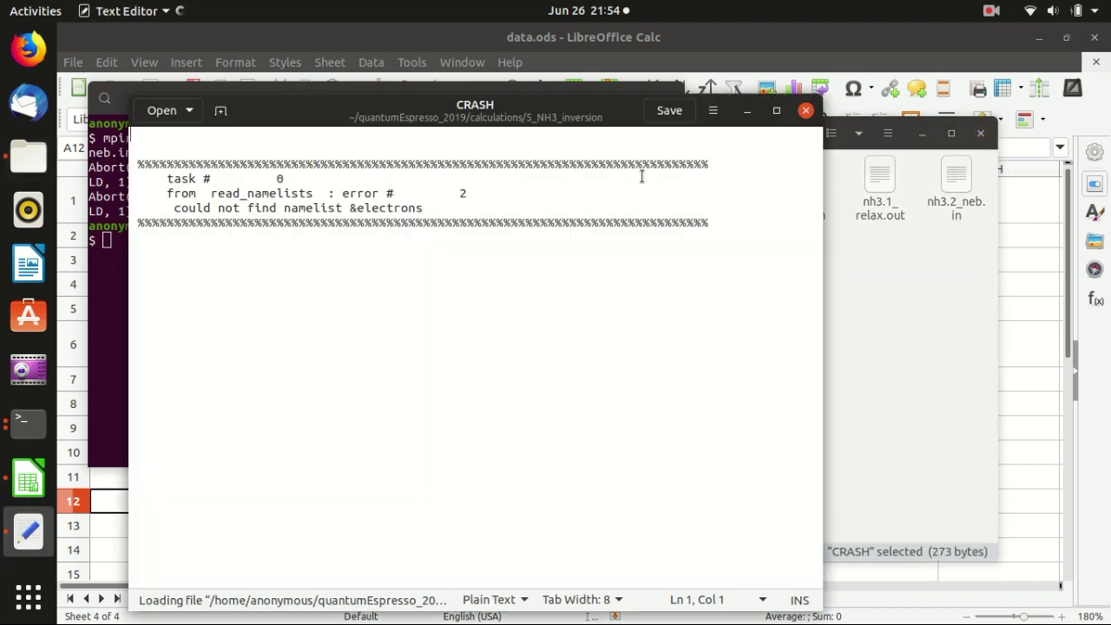
pyautogui.click(804, 113)
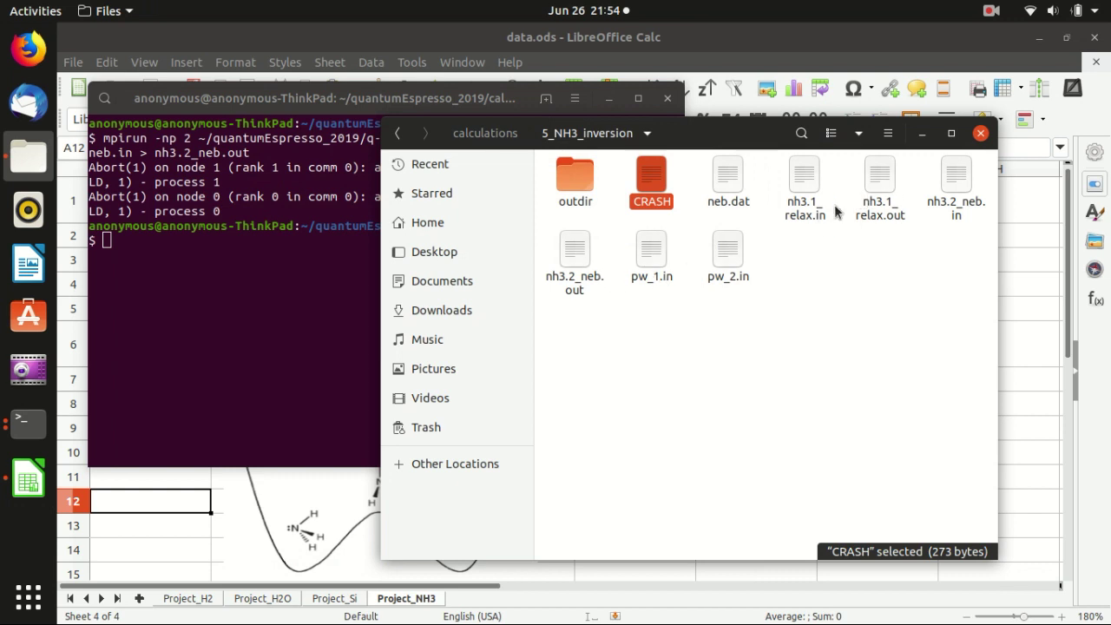
# - Add a closing / line after ecutwfc = 50 in nh3.2_neb.in and save it
pyautogui.doubleClick(951, 180)
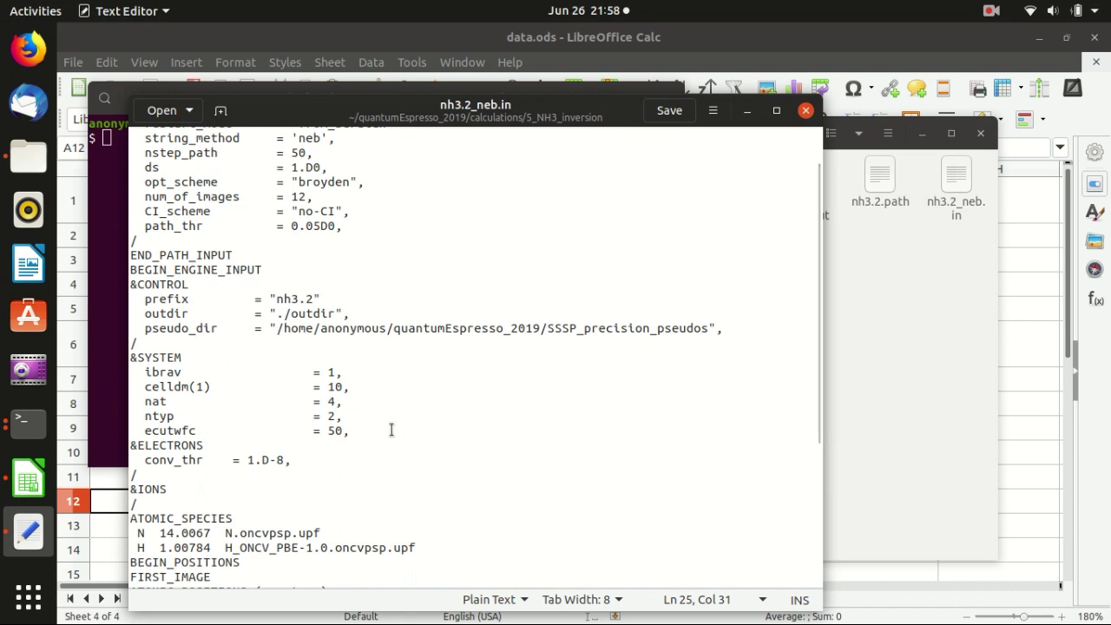
pyautogui.press('Return')
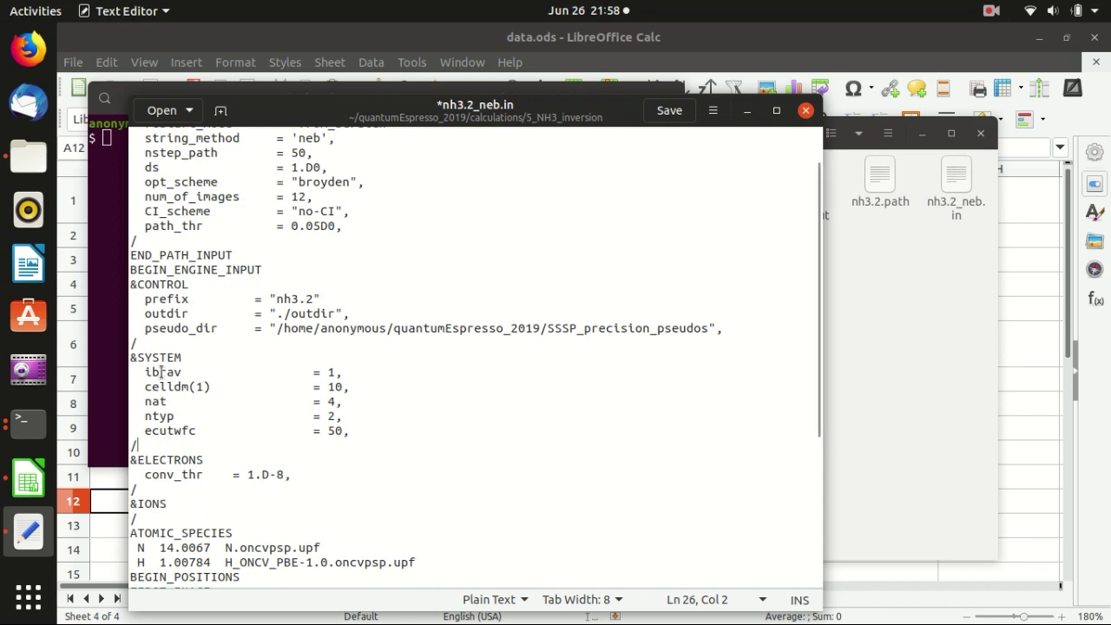
pyautogui.moveTo(130, 357); pyautogui.dragTo(145, 358)
pyautogui.click(138, 445)
pyautogui.click(431, 313)
pyautogui.click(669, 111)
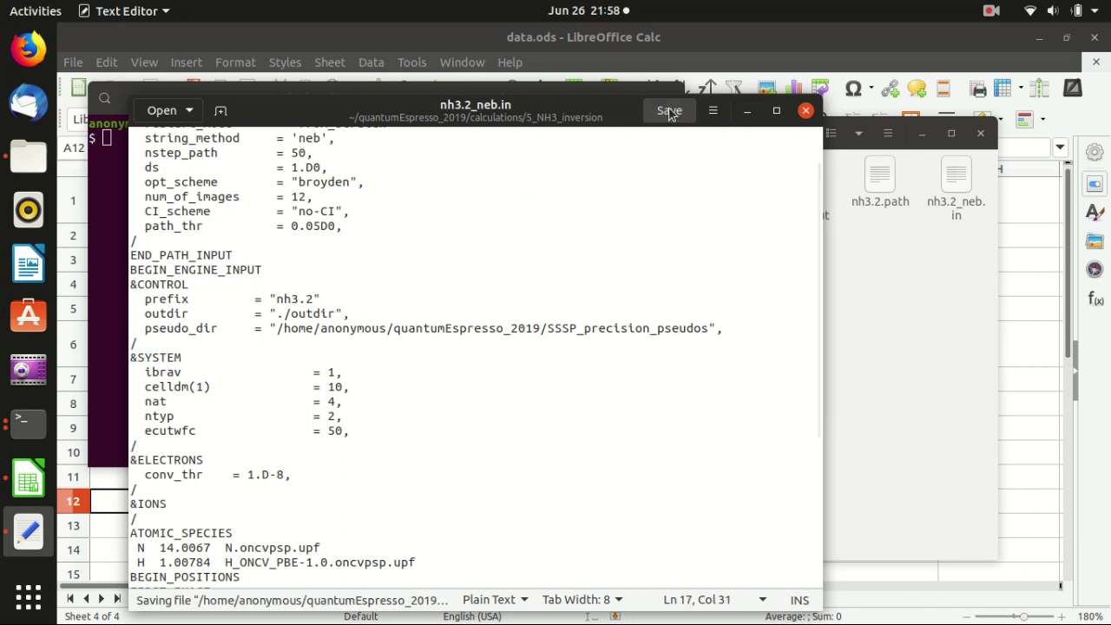
# - Rerun the previous neb.x NEB calculation from the command history
pyautogui.click(116, 176)
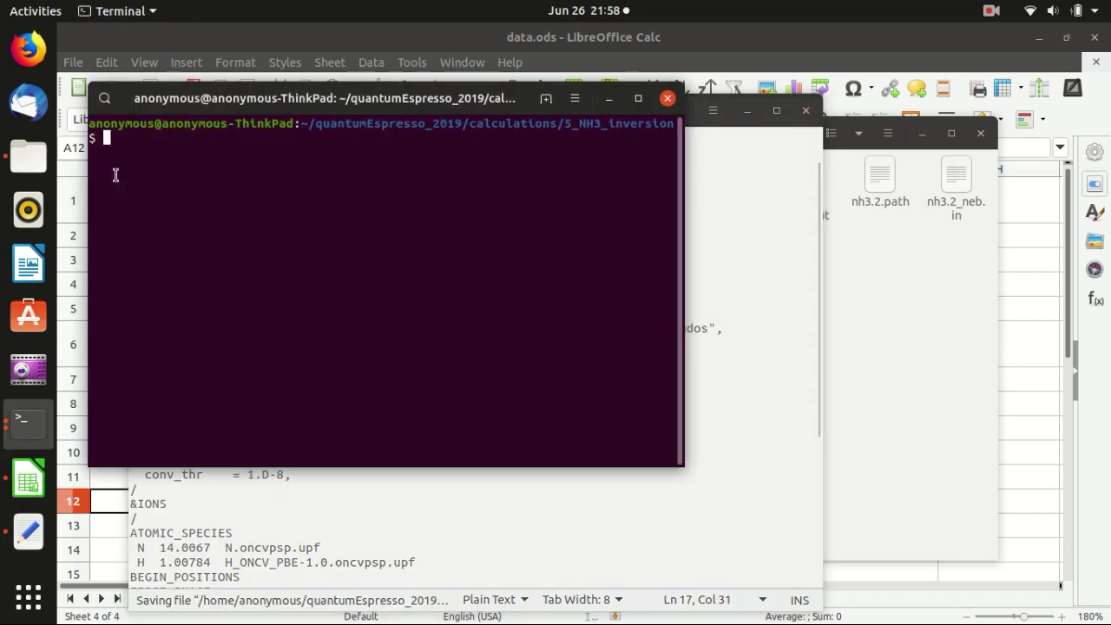
pyautogui.press('Up')
pyautogui.press('Up')
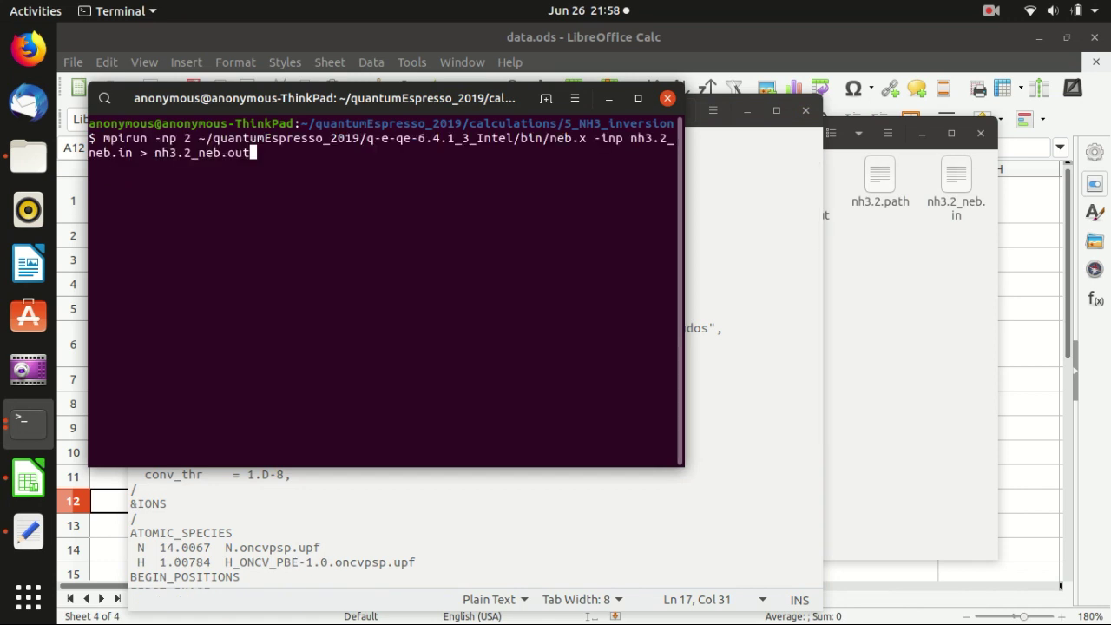
pyautogui.press('Return')
# - In the other terminal, follow nh3.2_neb.out with tail -f until JOB DONE
pyautogui.click(43, 425)
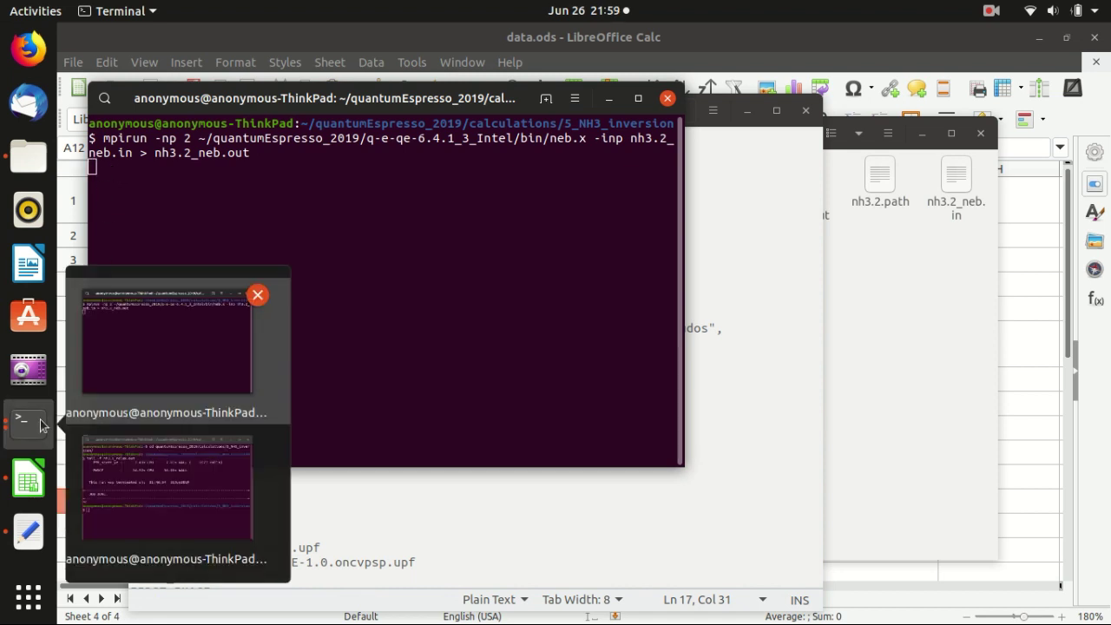
pyautogui.click(146, 483)
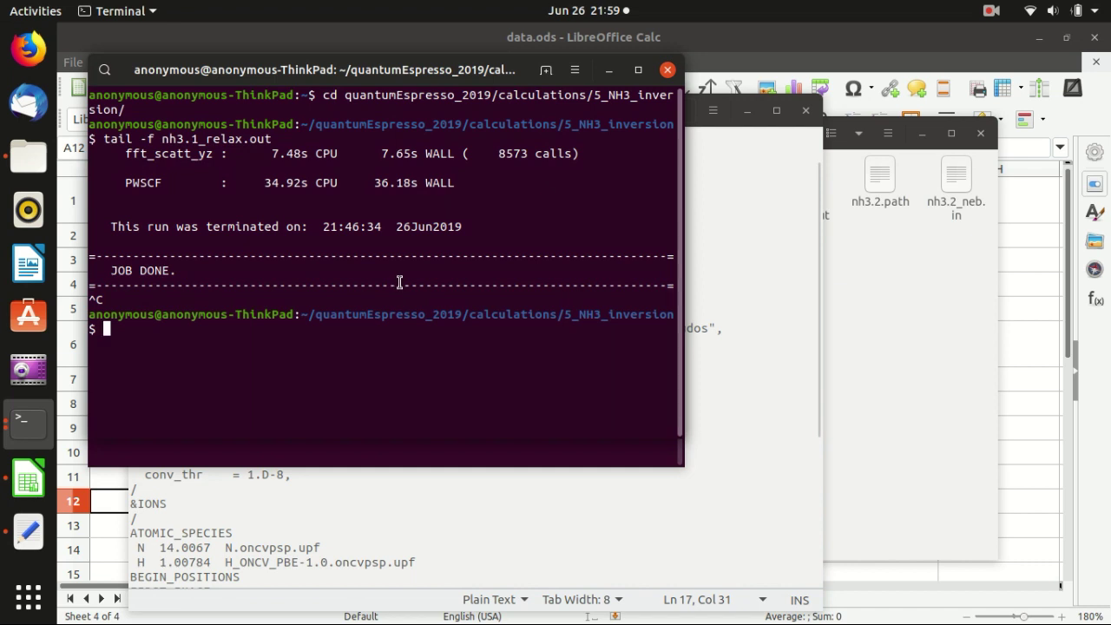
pyautogui.write('tail -f ')
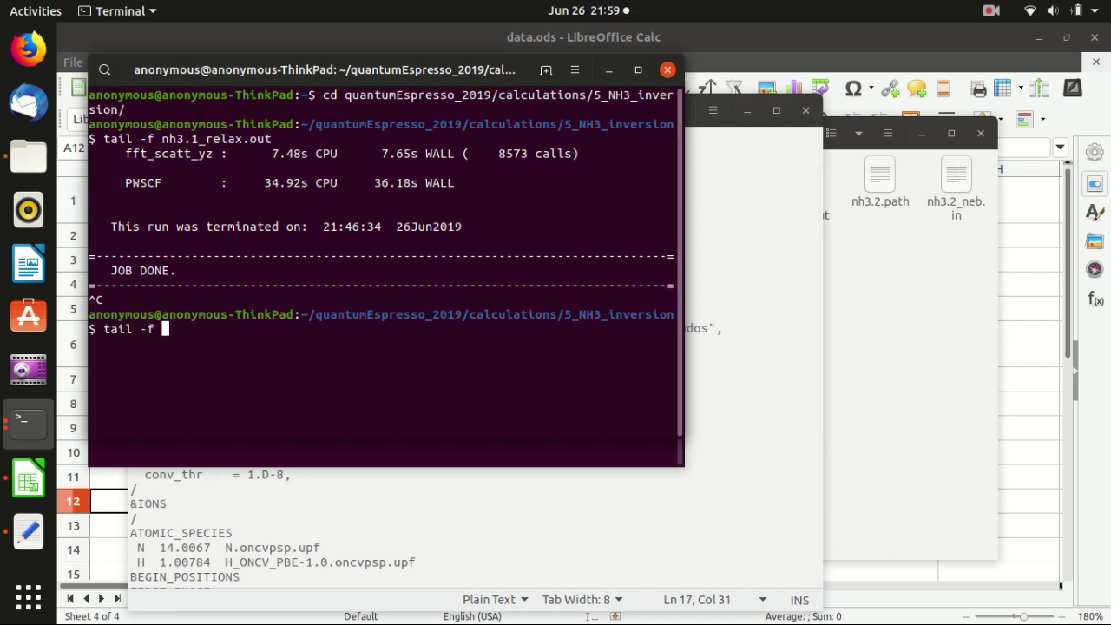
pyautogui.write('nh3.2')
pyautogui.press('Tab')
pyautogui.press('Tab')
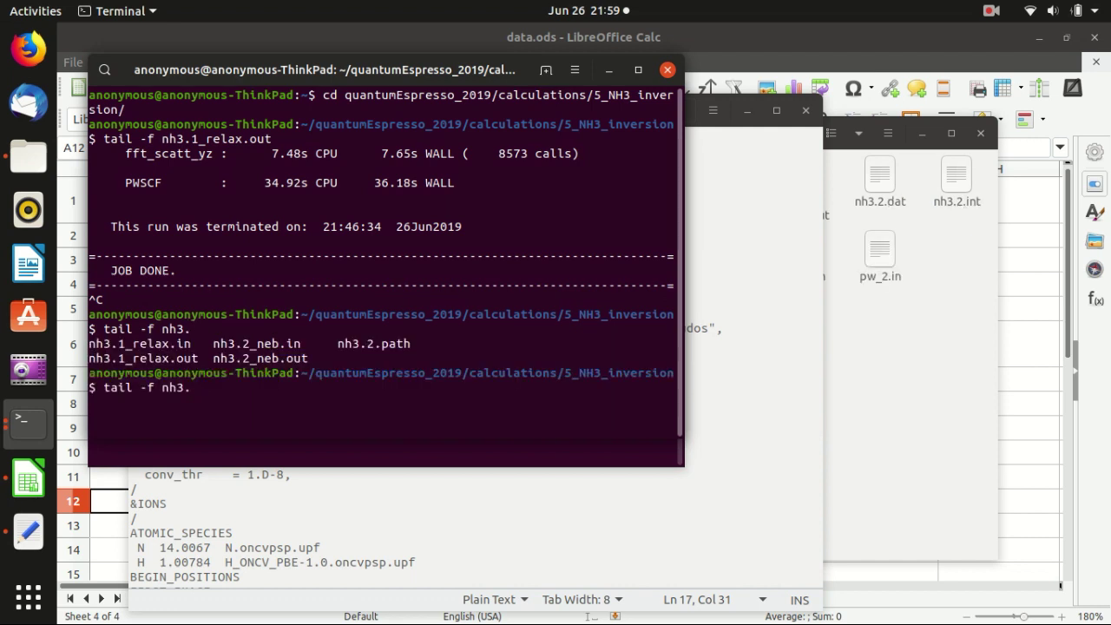
pyautogui.write('.2')
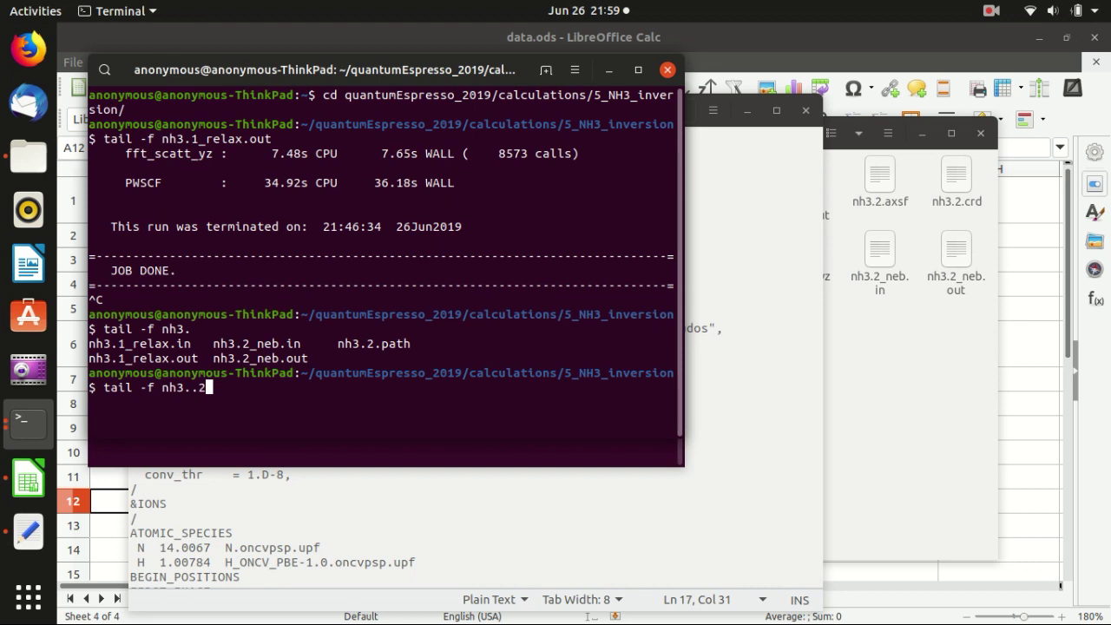
pyautogui.press('BackSpace')
pyautogui.press('BackSpace')
pyautogui.write('.2_n')
pyautogui.press('Tab')
pyautogui.write('o')
pyautogui.press('Tab')
pyautogui.press('Return')
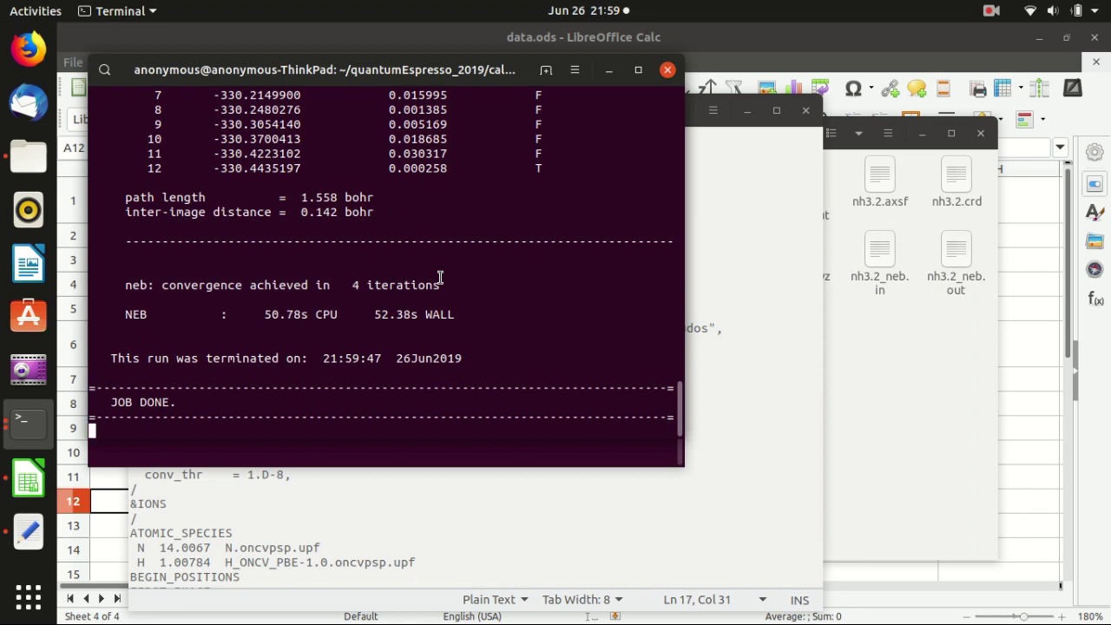
# - Stop tail, minimize the terminal and bring the 5_NH3_inversion folder forward in Files
pyautogui.hotkey('ctrl', 'c')
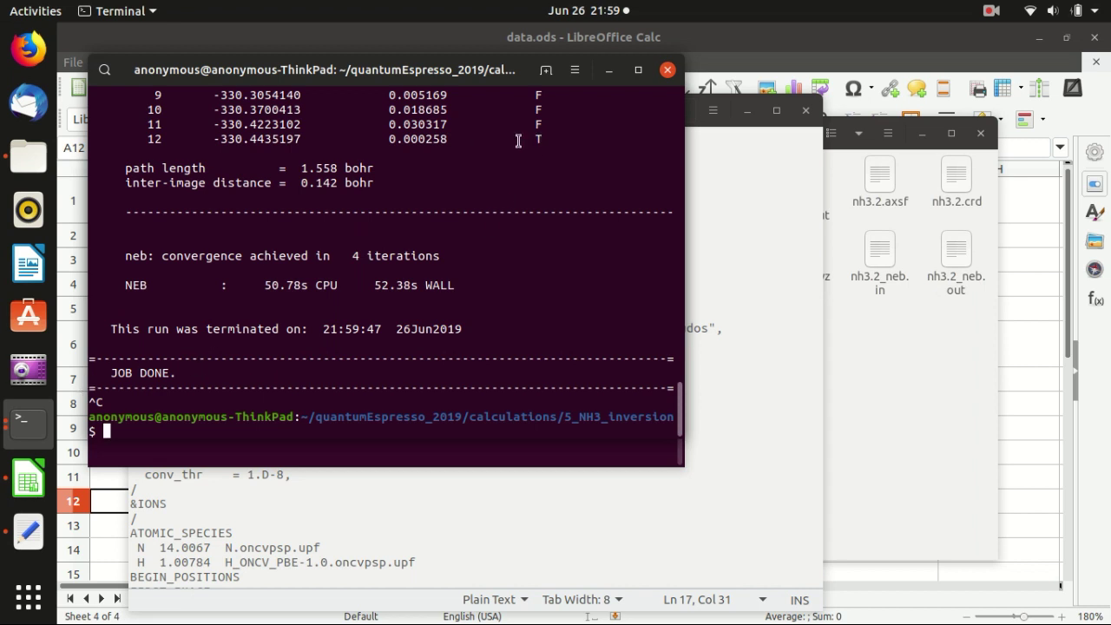
pyautogui.click(610, 72)
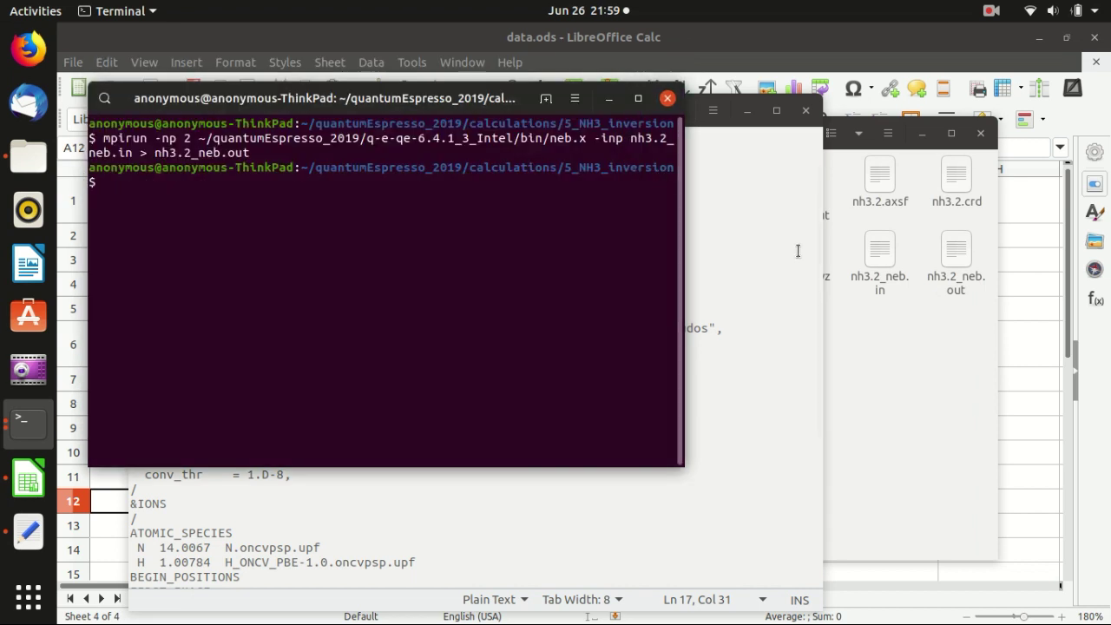
pyautogui.click(898, 360)
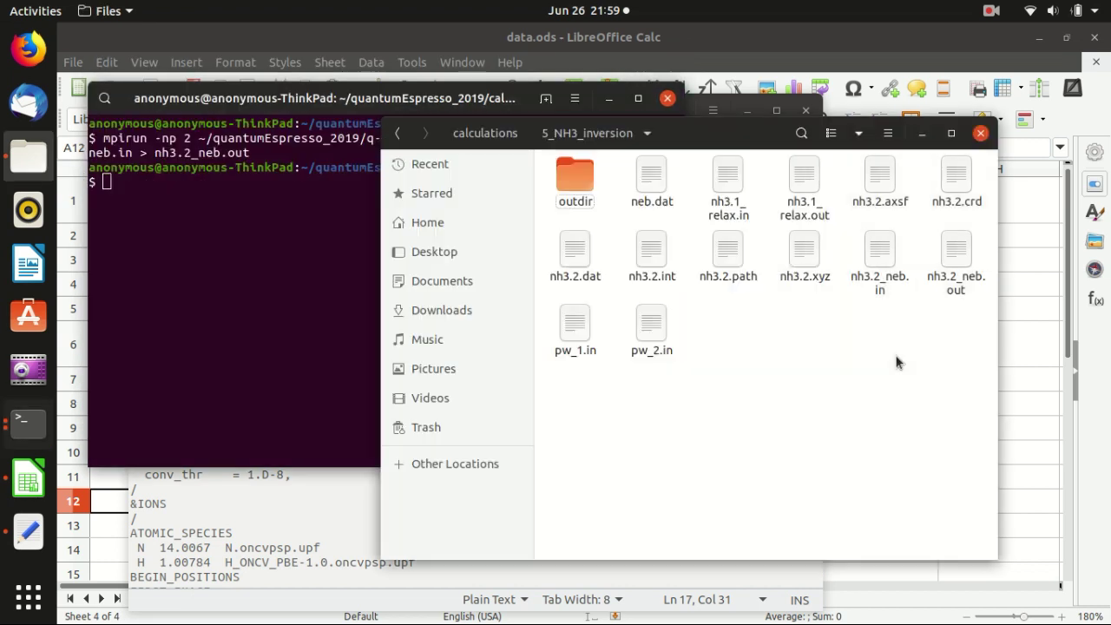
pyautogui.click(946, 251)
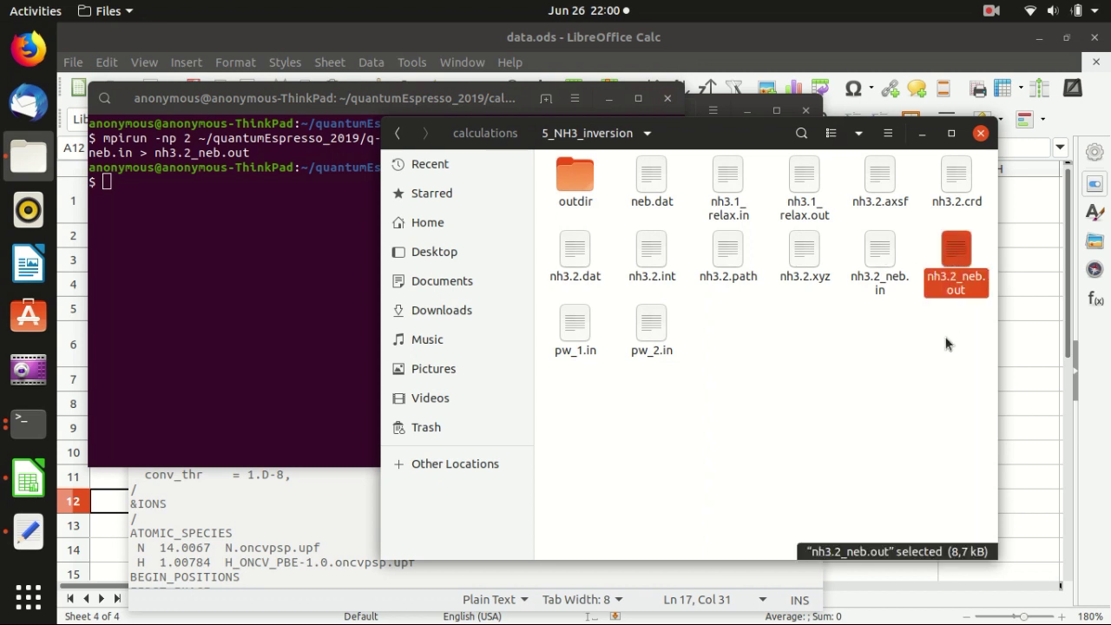
pyautogui.click(888, 345)
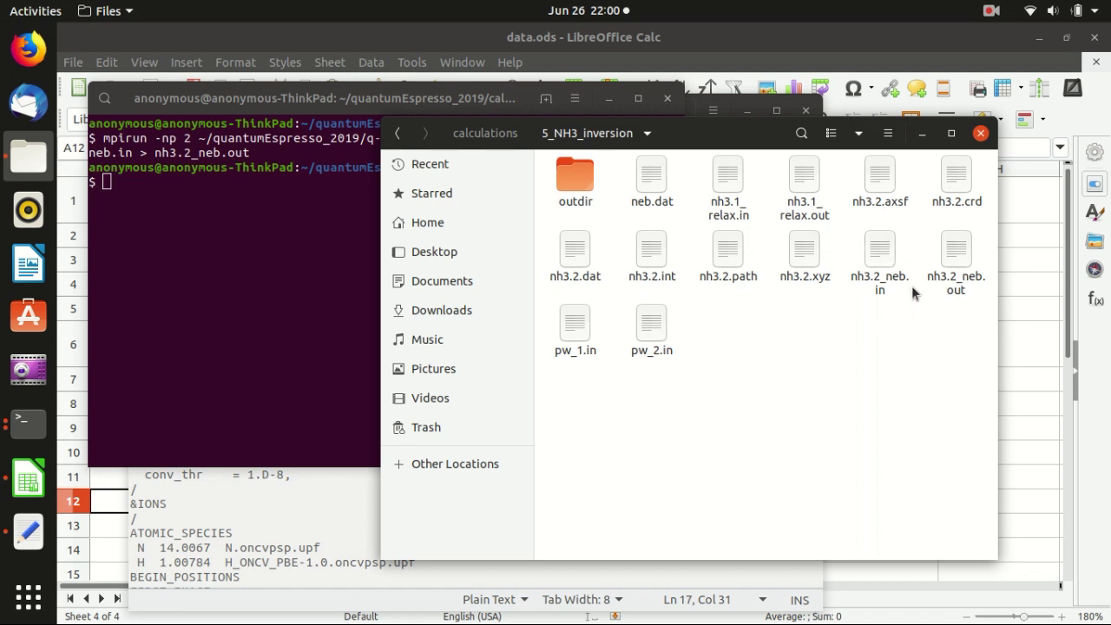
# - Open nh3.2_neb.out in the text editor
pyautogui.doubleClick(955, 254)
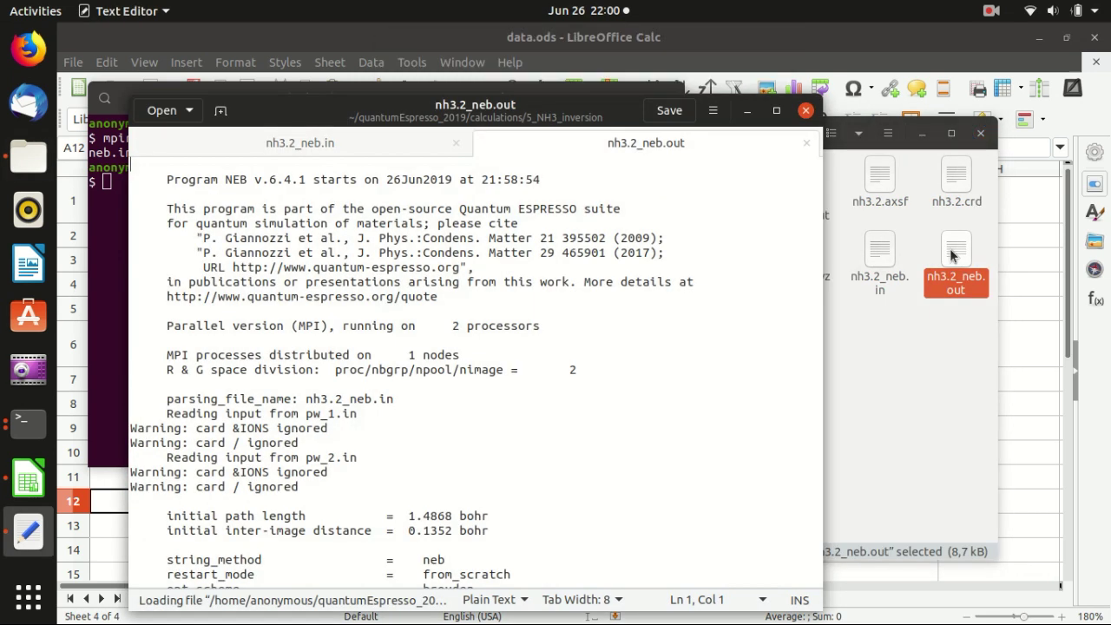
pyautogui.click(858, 345)
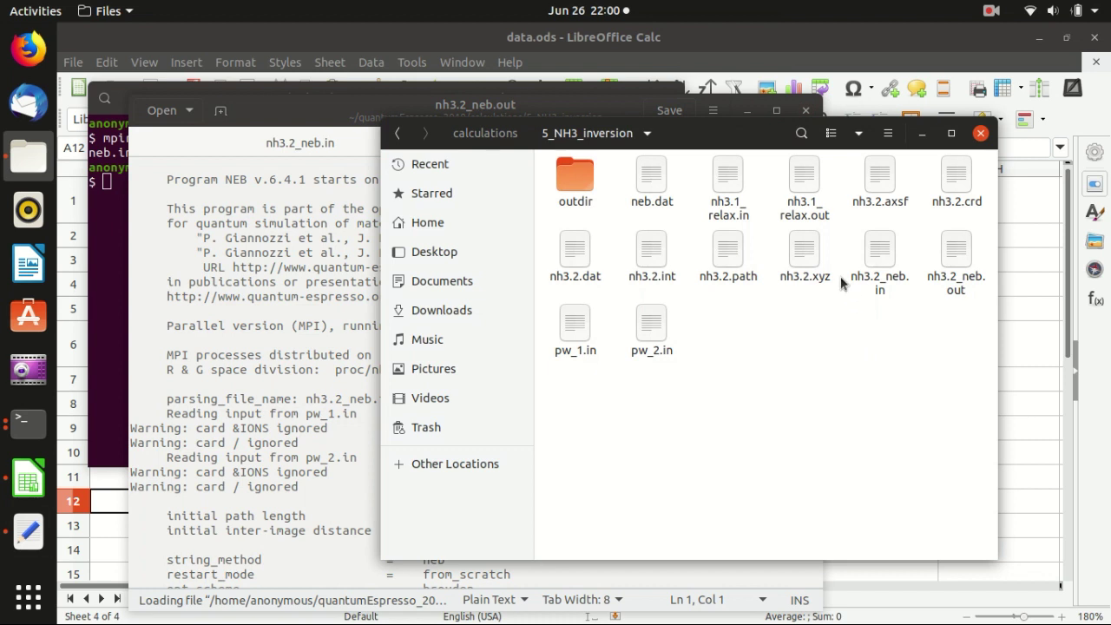
pyautogui.click(887, 173)
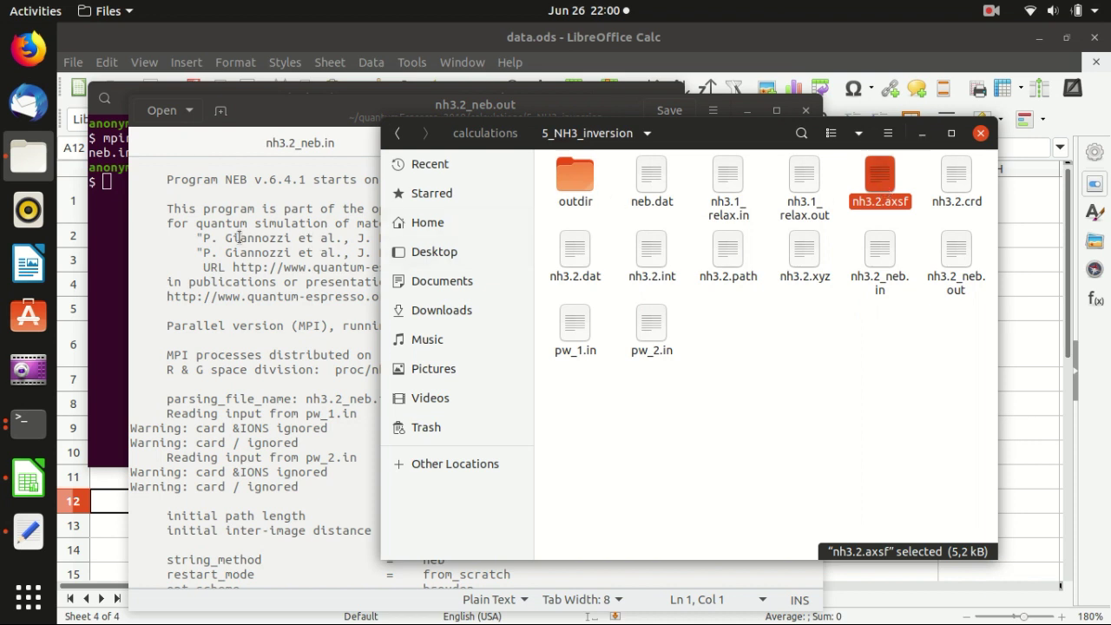
pyautogui.click(319, 250)
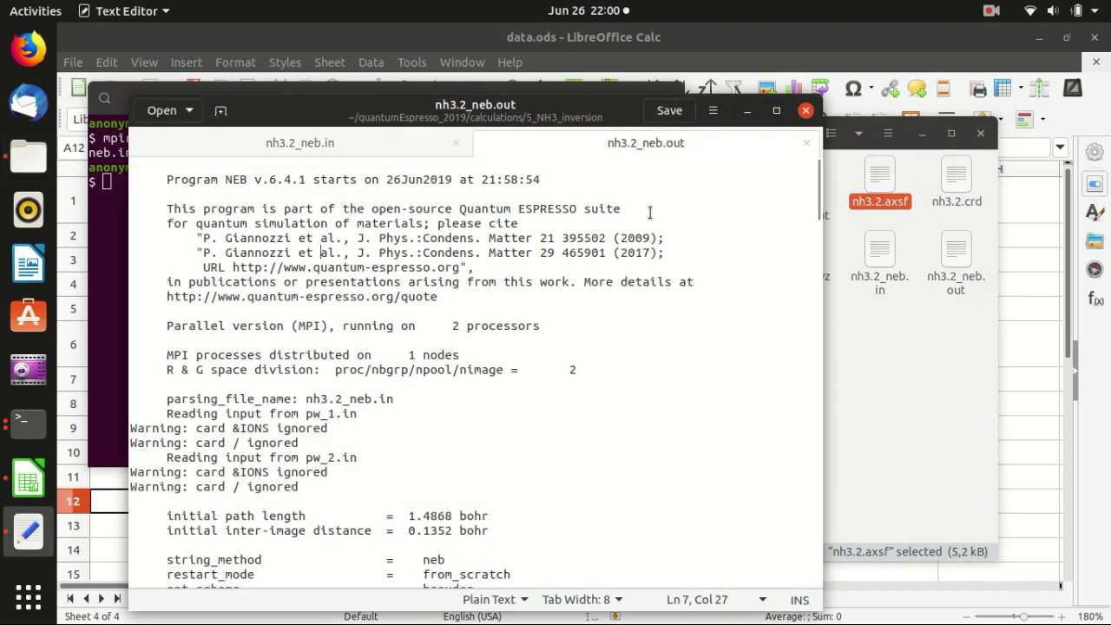
# - Select the forward activation energy 0.228530 in the final results and switch to data.ods
pyautogui.scroll(-3, 816, 217)
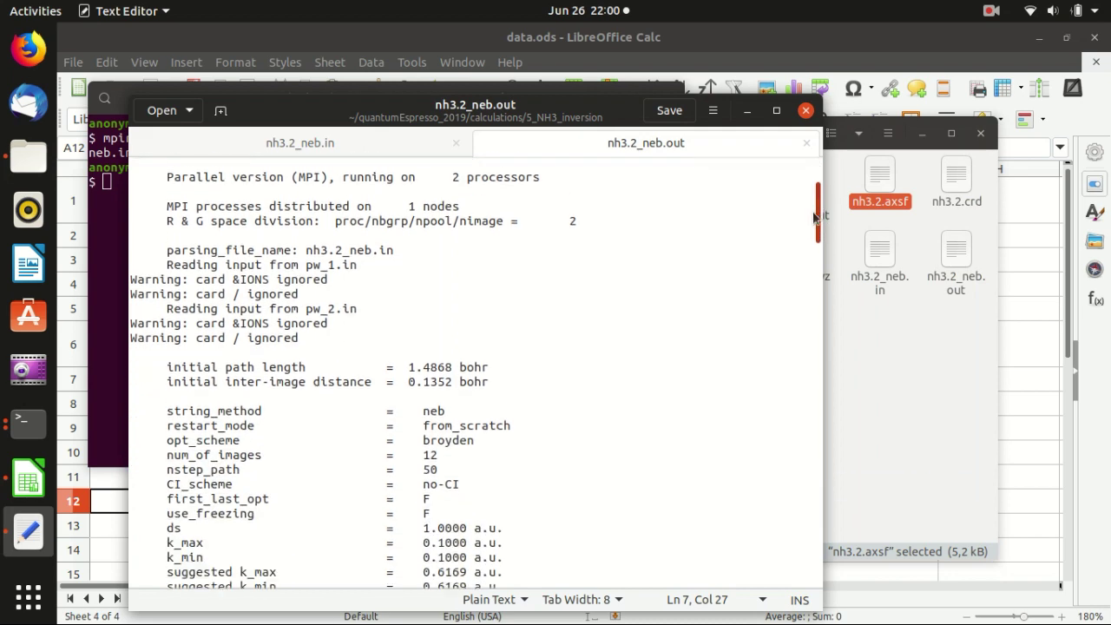
pyautogui.moveTo(816, 217); pyautogui.dragTo(776, 587)
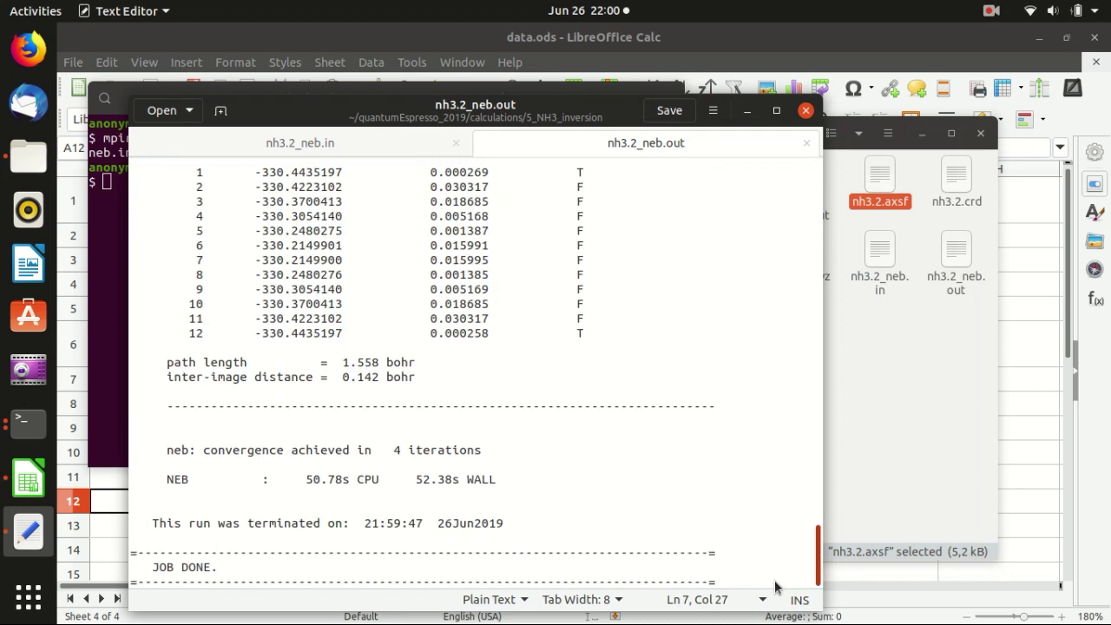
pyautogui.click(418, 453)
pyautogui.scroll(5, 417, 455)
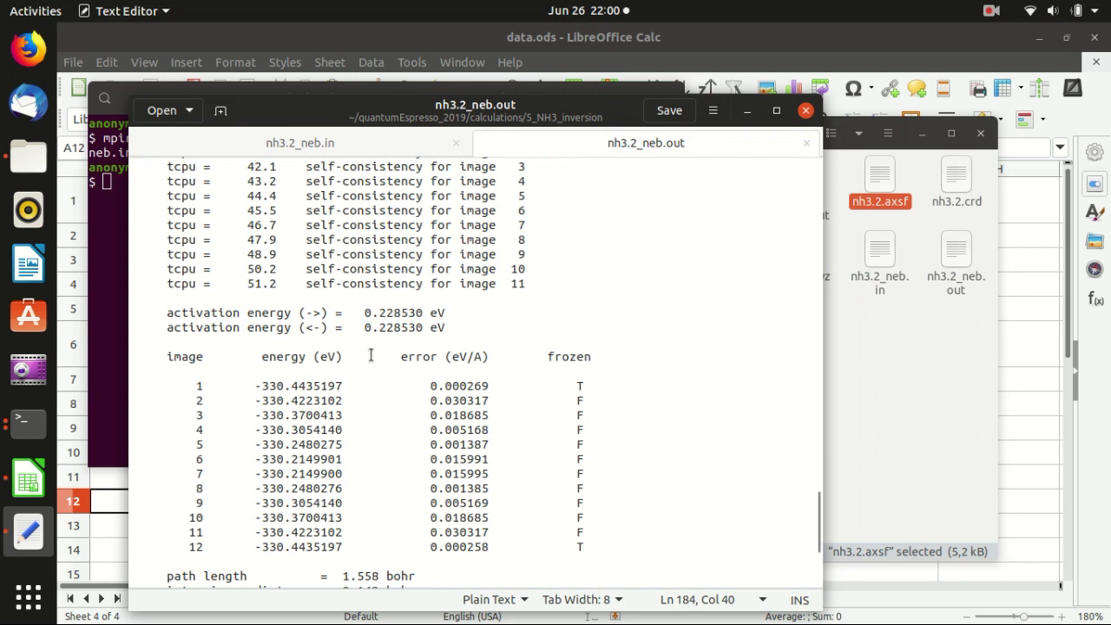
pyautogui.click(364, 326)
pyautogui.moveTo(365, 313); pyautogui.dragTo(422, 311)
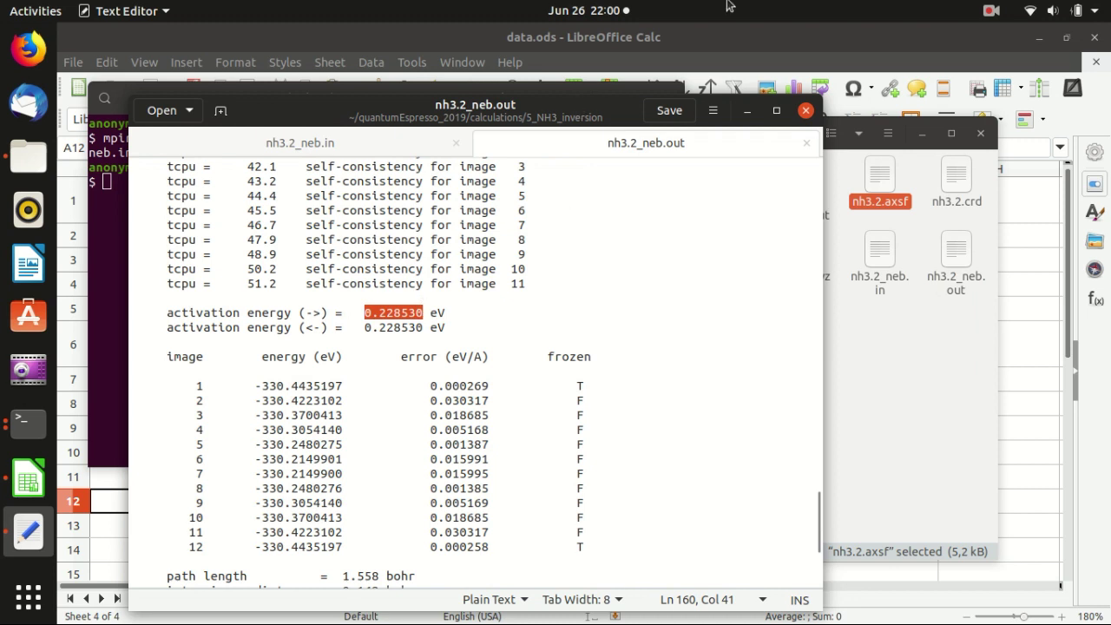
pyautogui.click(728, 37)
# - Paste the 0.22853 eV activation energy into cell E7
pyautogui.click(660, 380)
pyautogui.hotkey('ctrl', 'v')
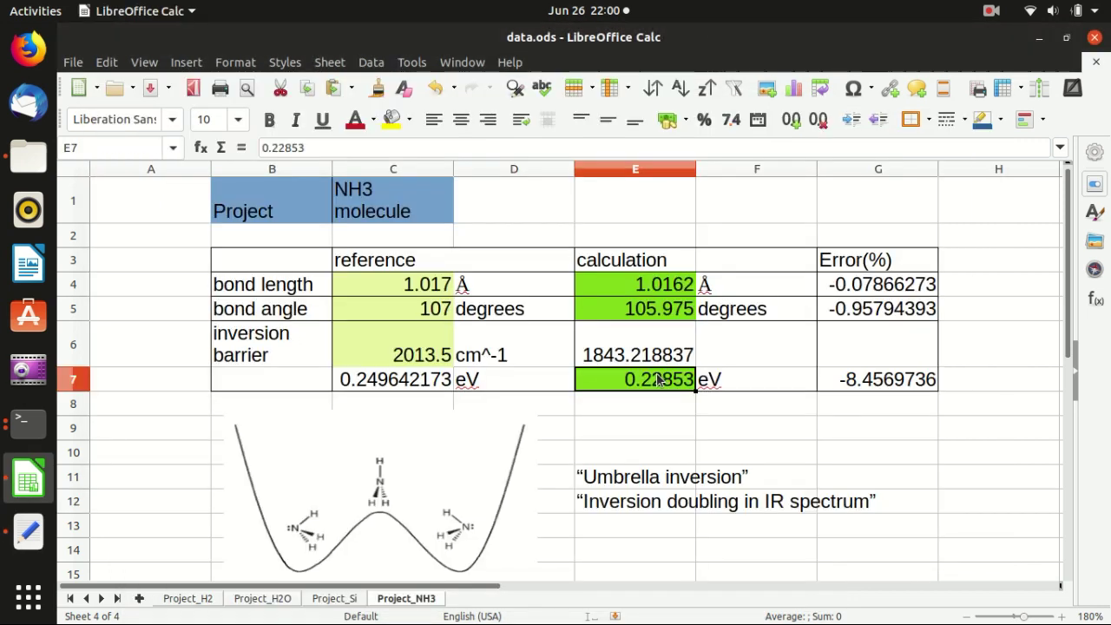
pyautogui.click(679, 426)
pyautogui.click(650, 386)
# - Check the conversion and error formulas in E6, G7 (-8.4569736) and C7
pyautogui.click(650, 361)
pyautogui.click(626, 380)
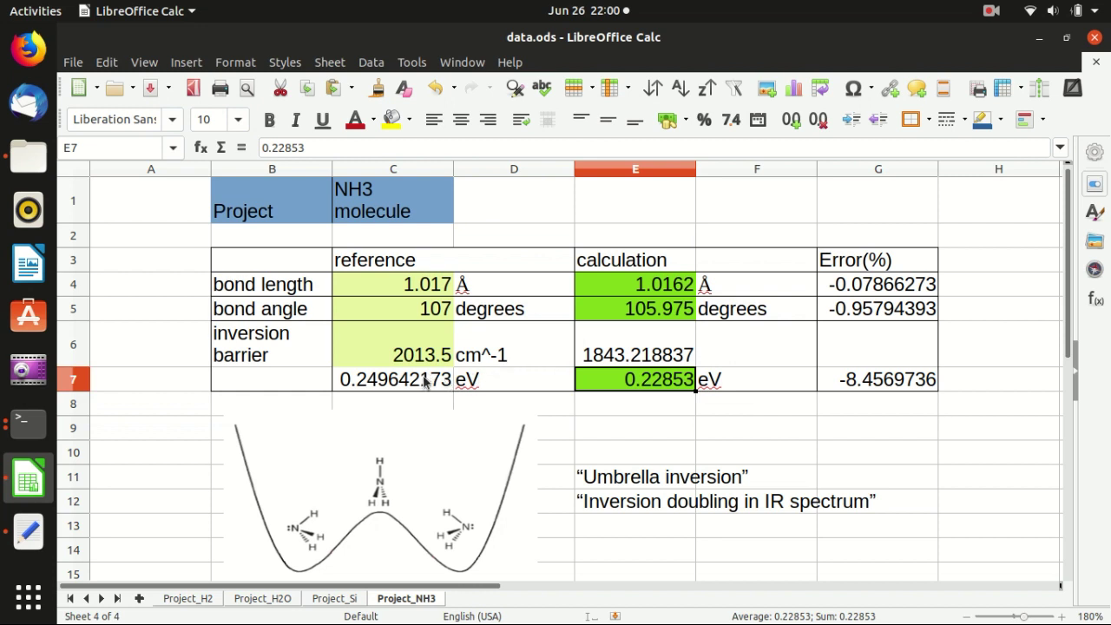
pyautogui.click(893, 382)
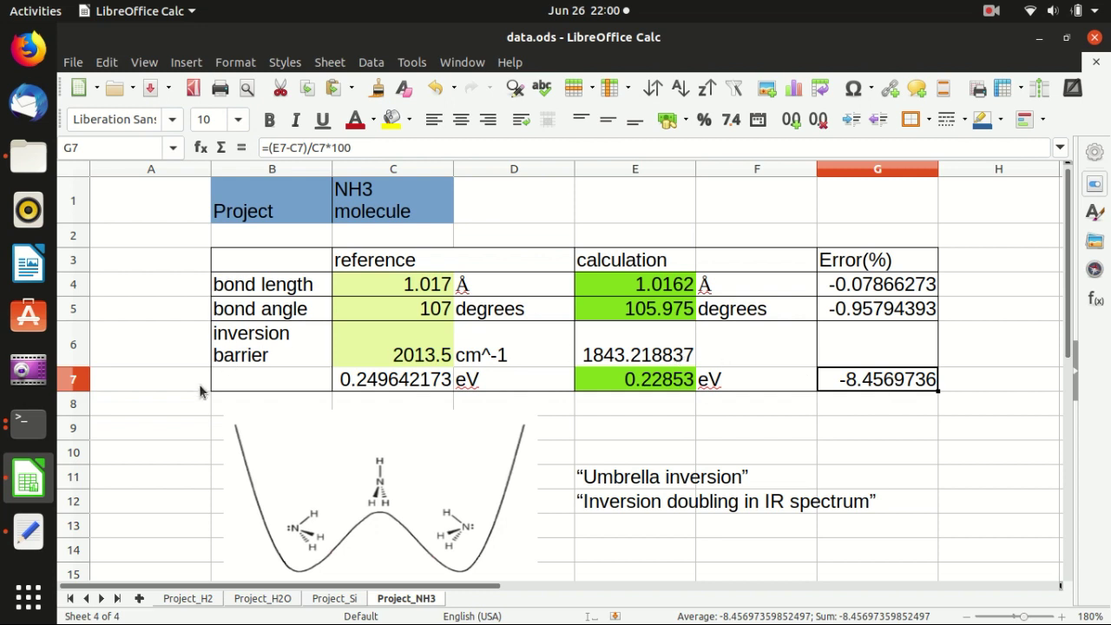
pyautogui.click(265, 379)
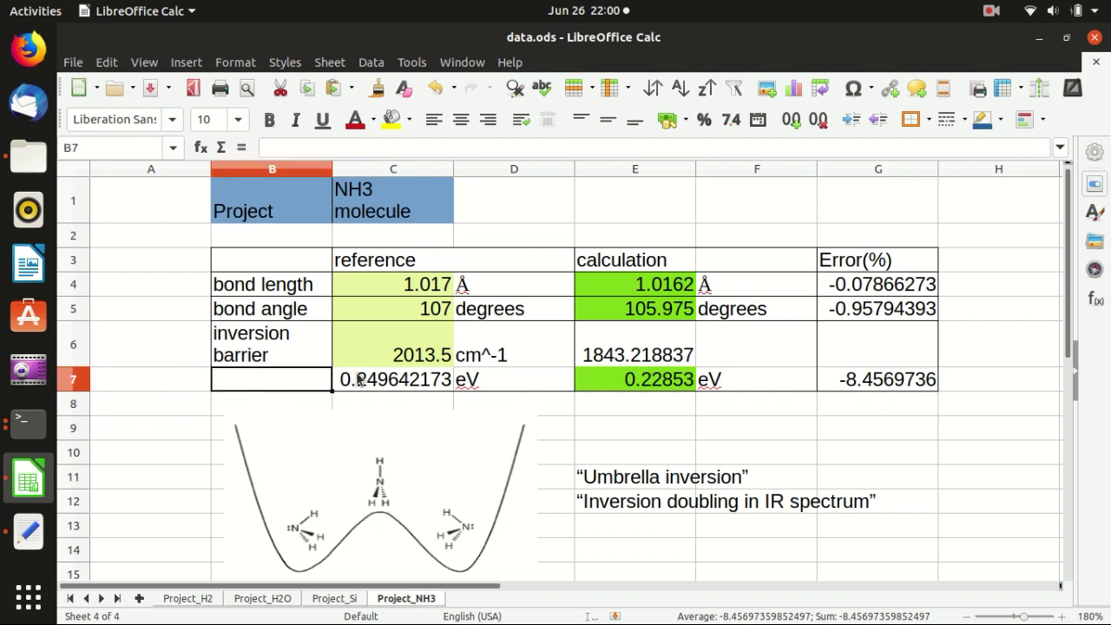
pyautogui.click(363, 379)
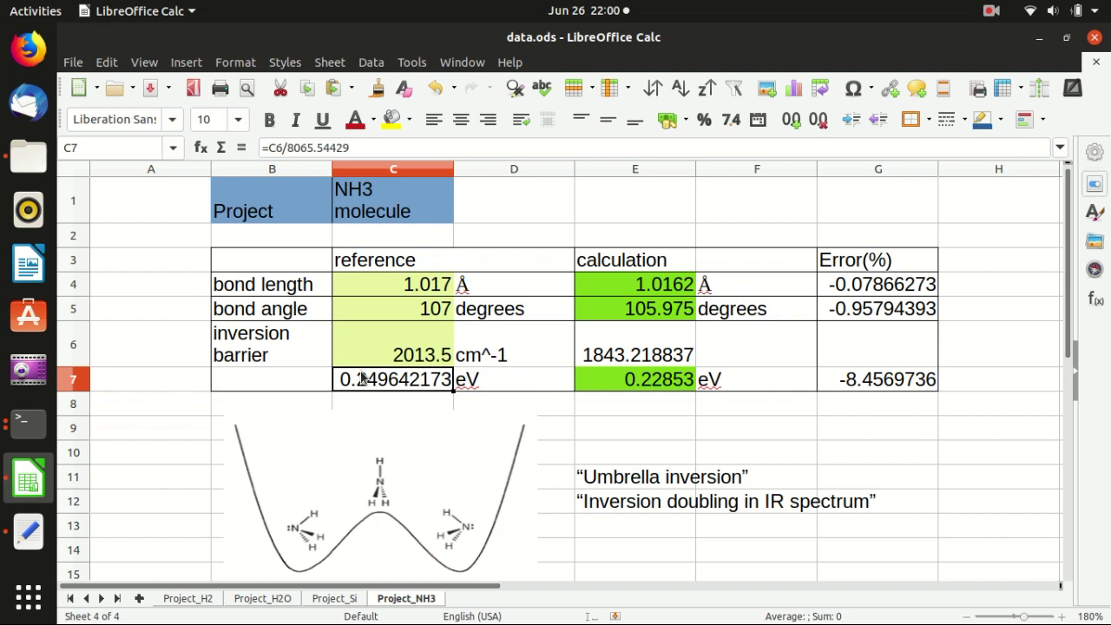
pyautogui.click(28, 422)
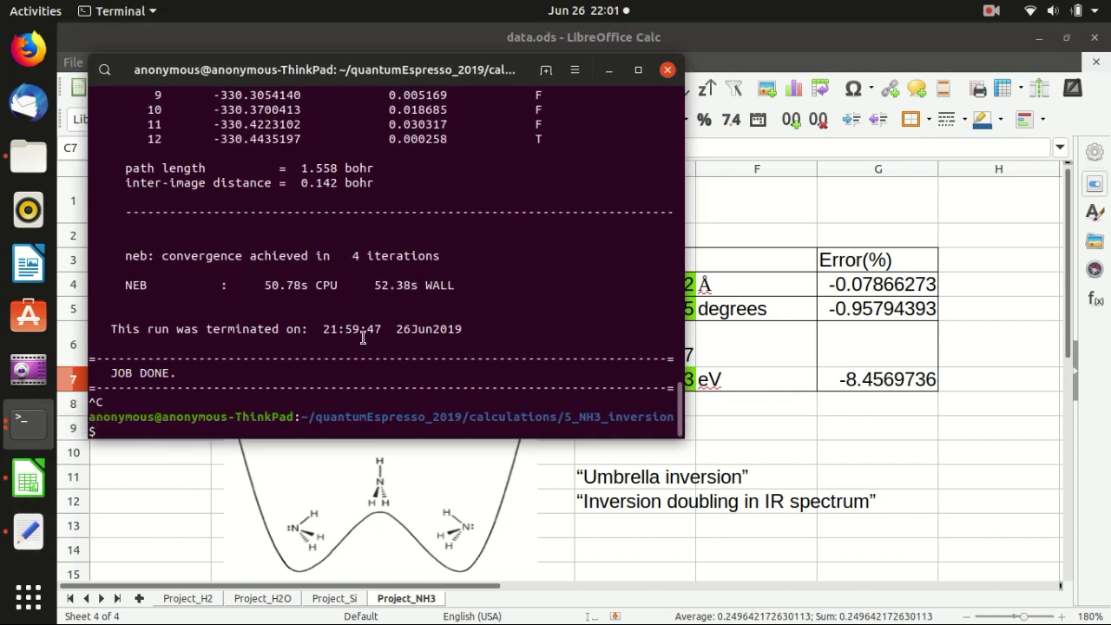
# - Launch XCrySDen from ~/quantumEspresso_2019 using the xcrysden-1.5.60 binary, via Tab completion
pyautogui.click(29, 423)
pyautogui.click(151, 382)
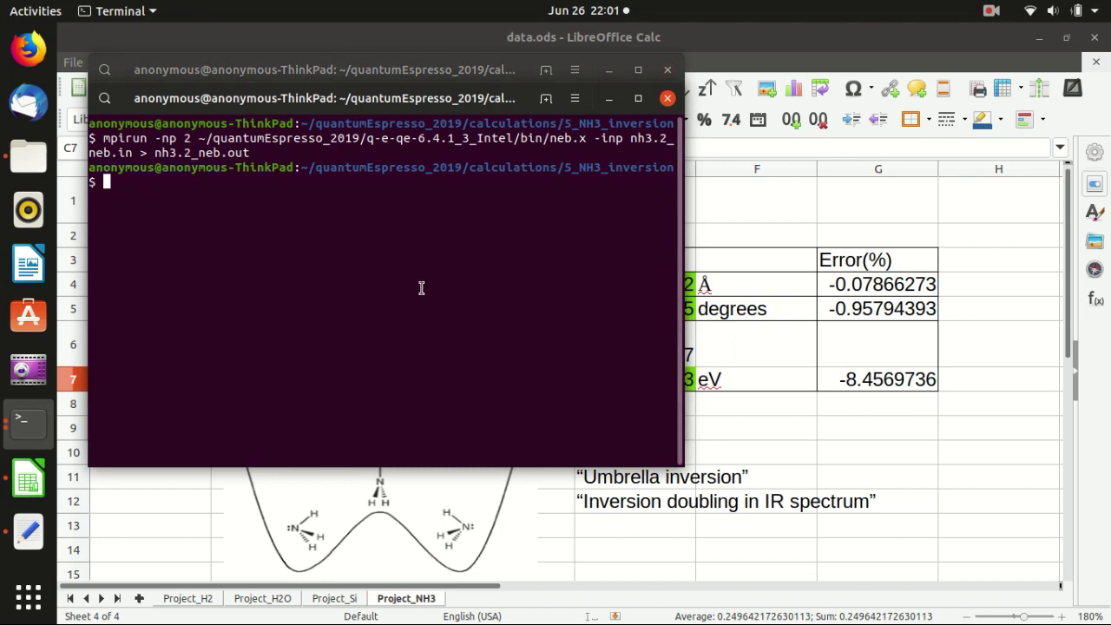
pyautogui.write('~/qua')
pyautogui.press('Tab')
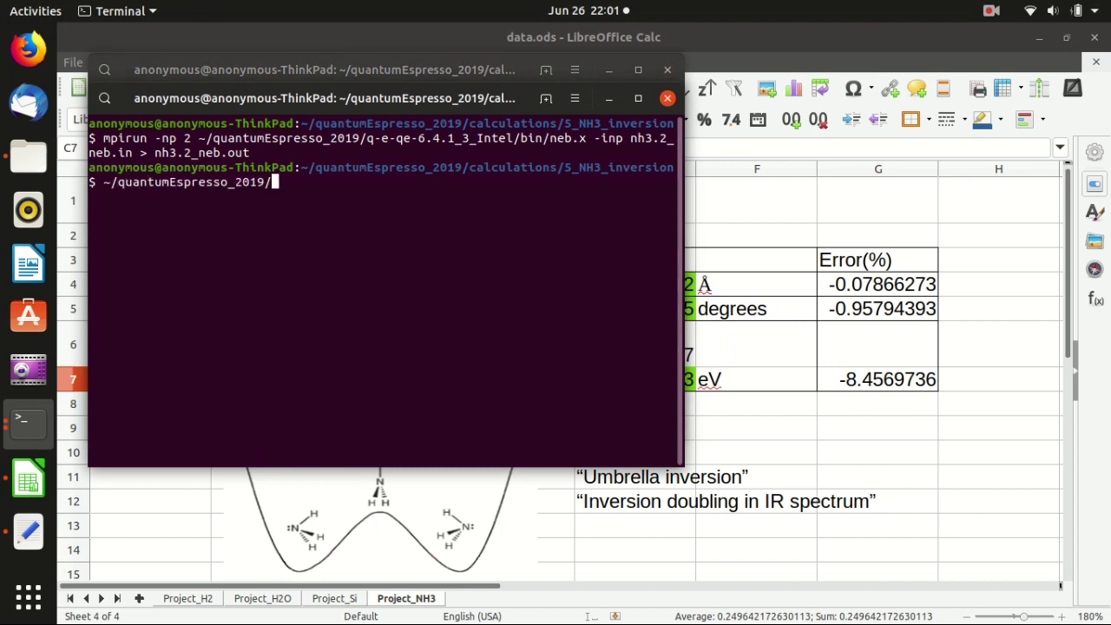
pyautogui.write('x')
pyautogui.press('Tab')
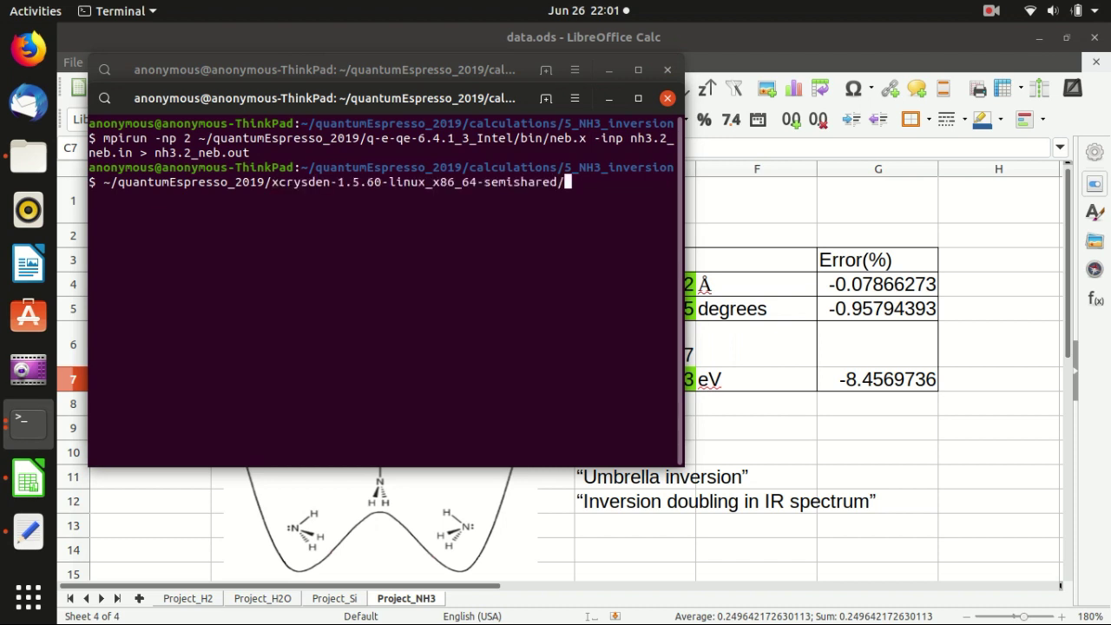
pyautogui.write('x')
pyautogui.press('Tab')
pyautogui.write('x')
pyautogui.press('Tab')
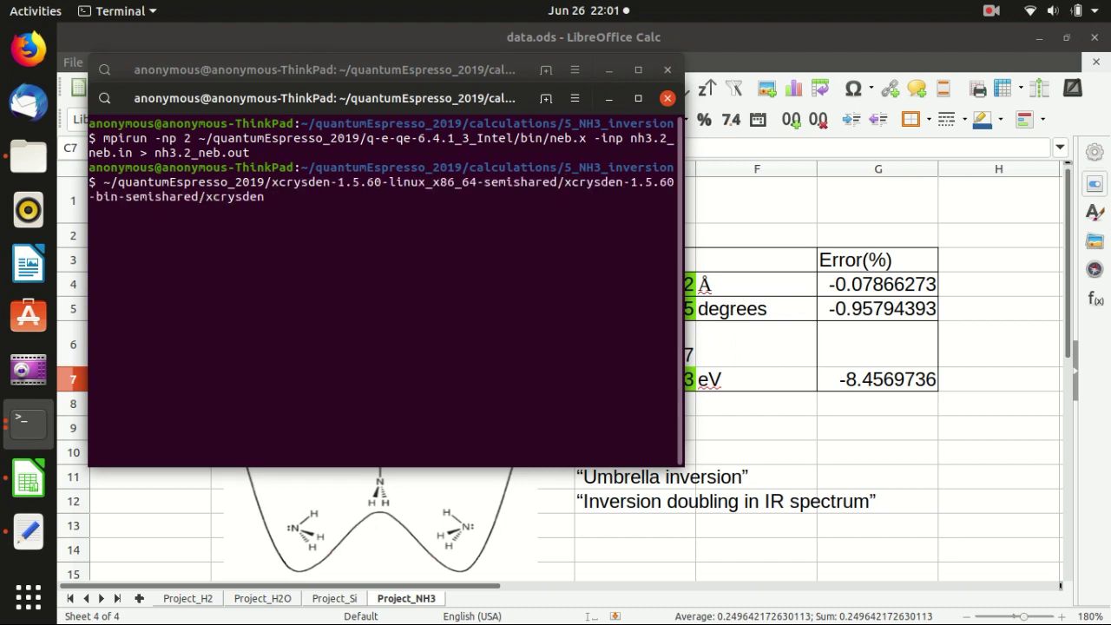
pyautogui.press('Return')
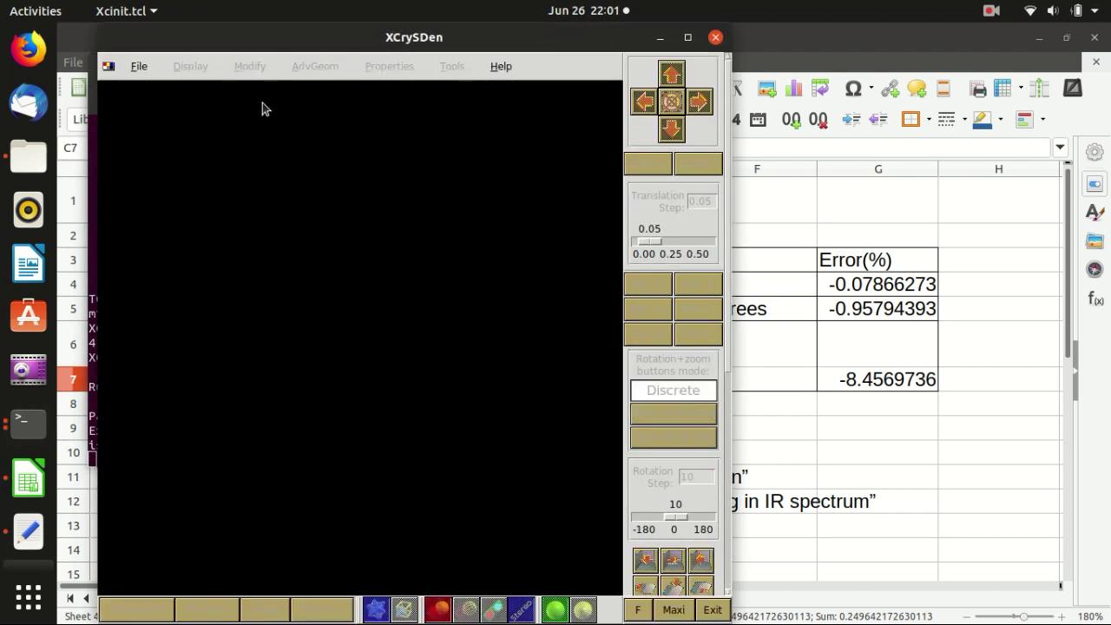
# - Load nh3.2.axsf through File > Open Structure > Open AXSF as a 12-slide animation
pyautogui.click(147, 71)
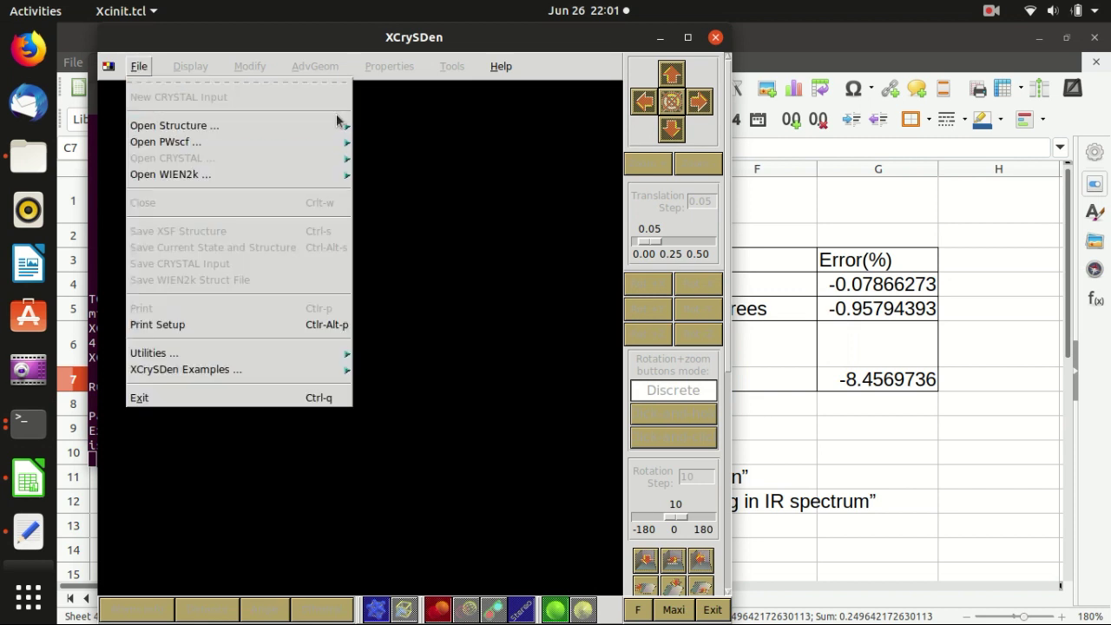
pyautogui.click(206, 128)
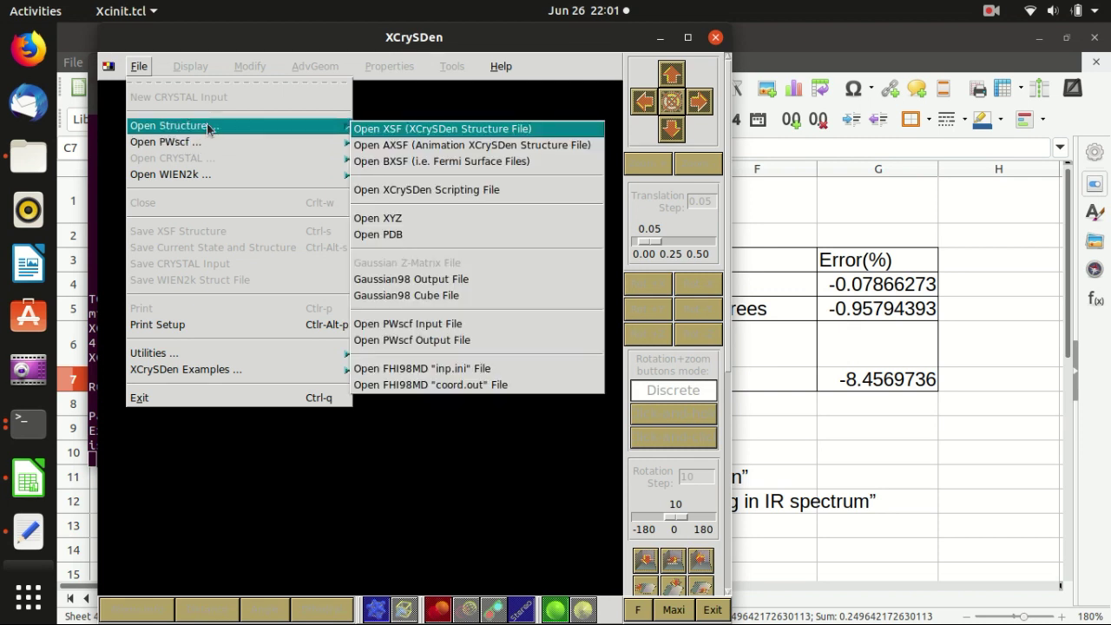
pyautogui.click(402, 146)
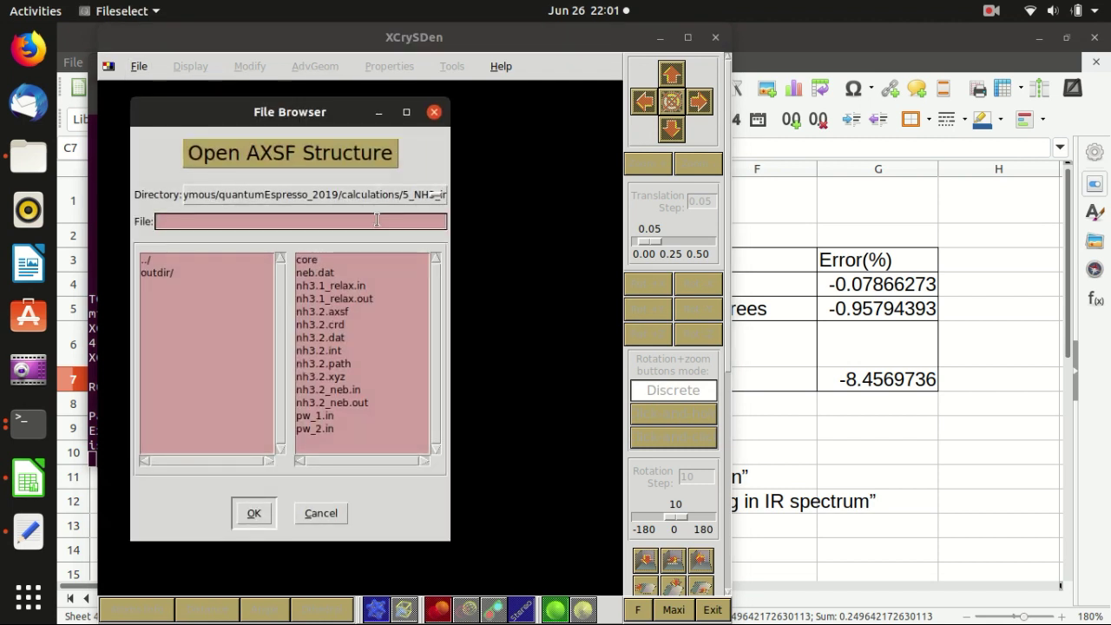
pyautogui.click(339, 313)
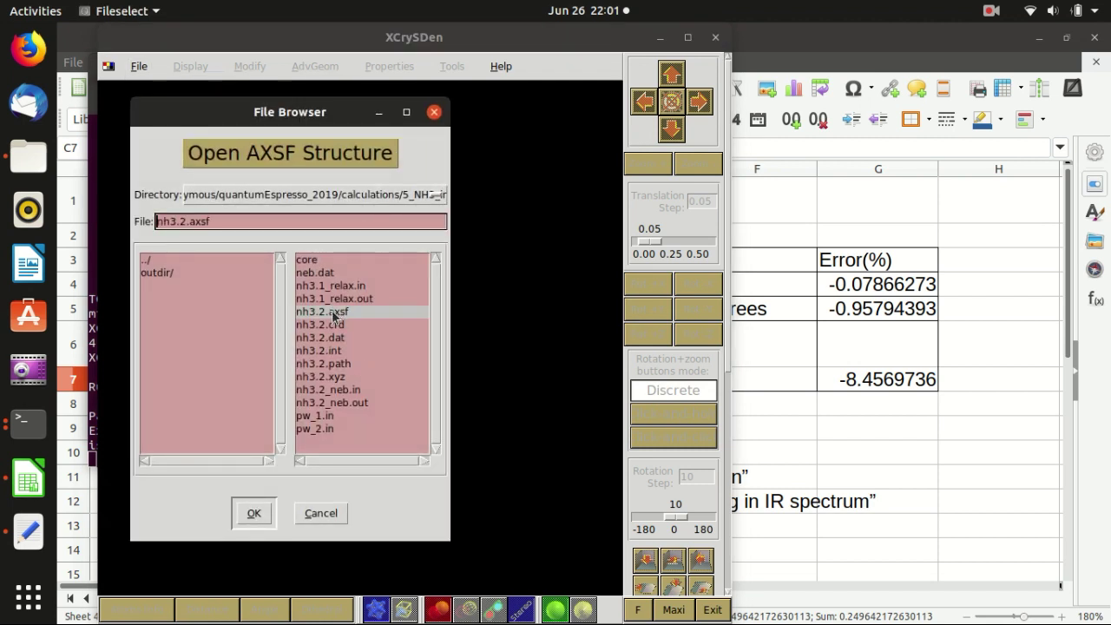
pyautogui.doubleClick(332, 312)
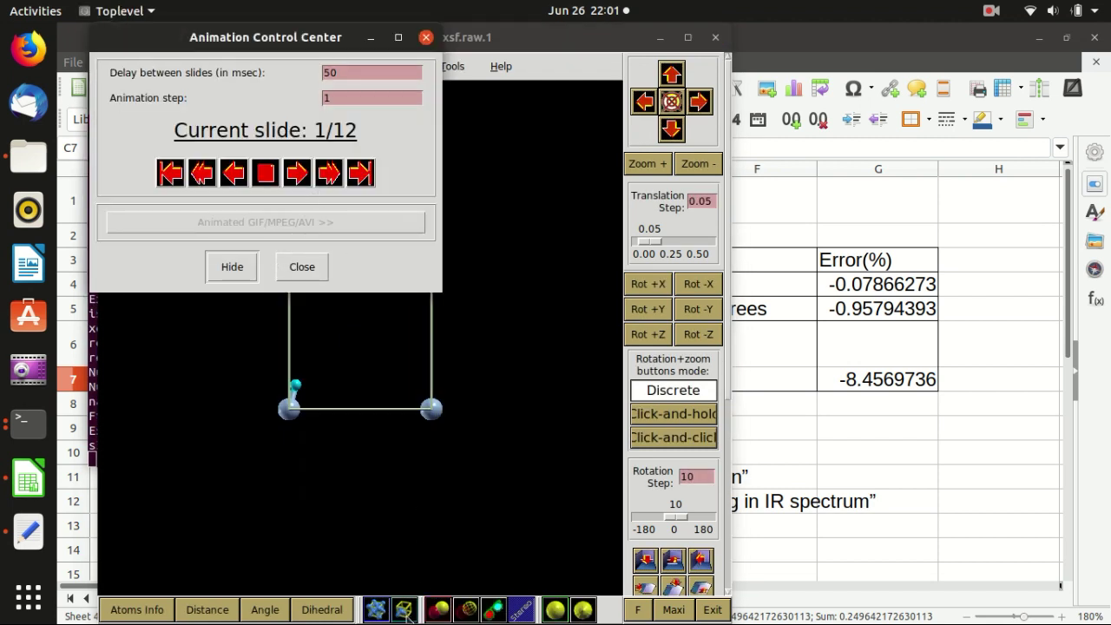
# - Move the viewer aside and rotate, zoom and pan onto the NH3 molecule
pyautogui.moveTo(521, 42); pyautogui.dragTo(805, 47)
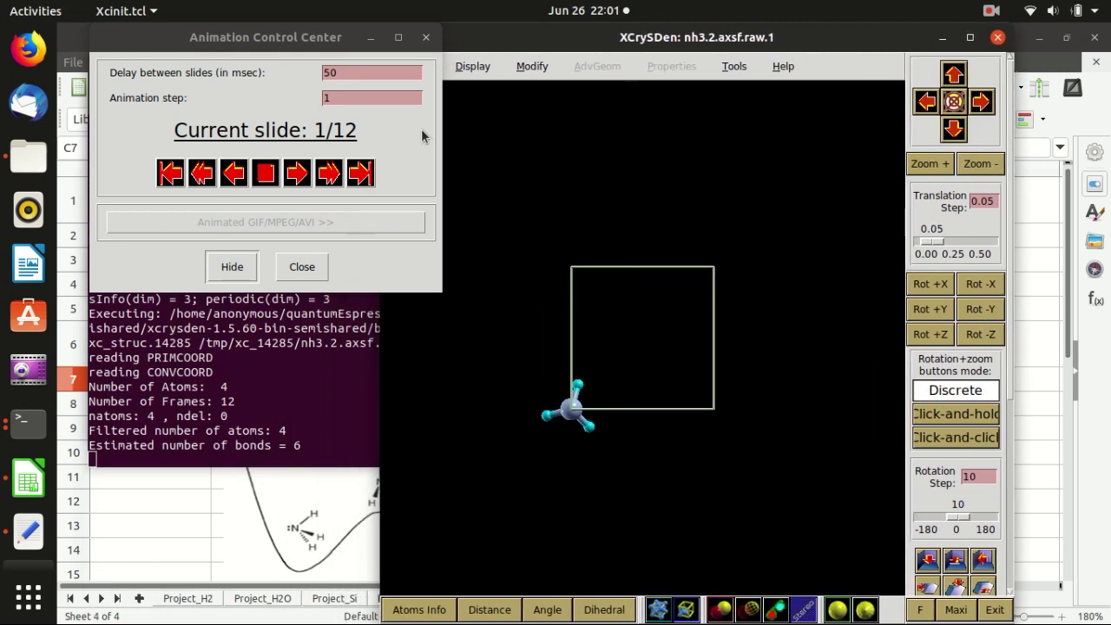
pyautogui.click(369, 130)
pyautogui.moveTo(558, 281); pyautogui.dragTo(586, 334)
pyautogui.scroll(6, 587, 338)
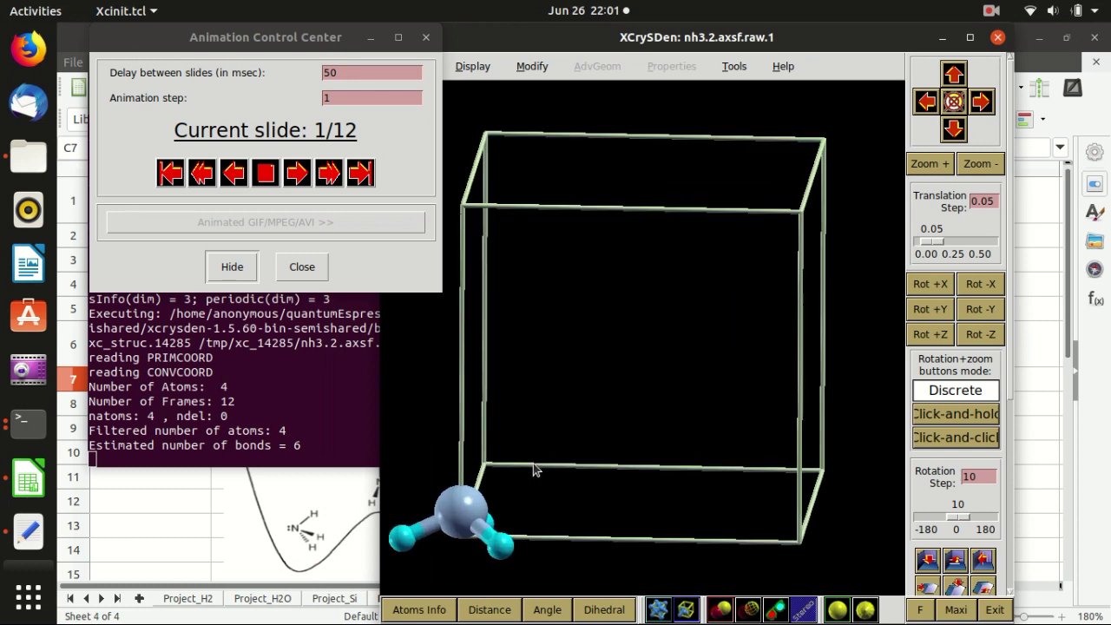
pyautogui.moveTo(506, 451); pyautogui.dragTo(670, 348)
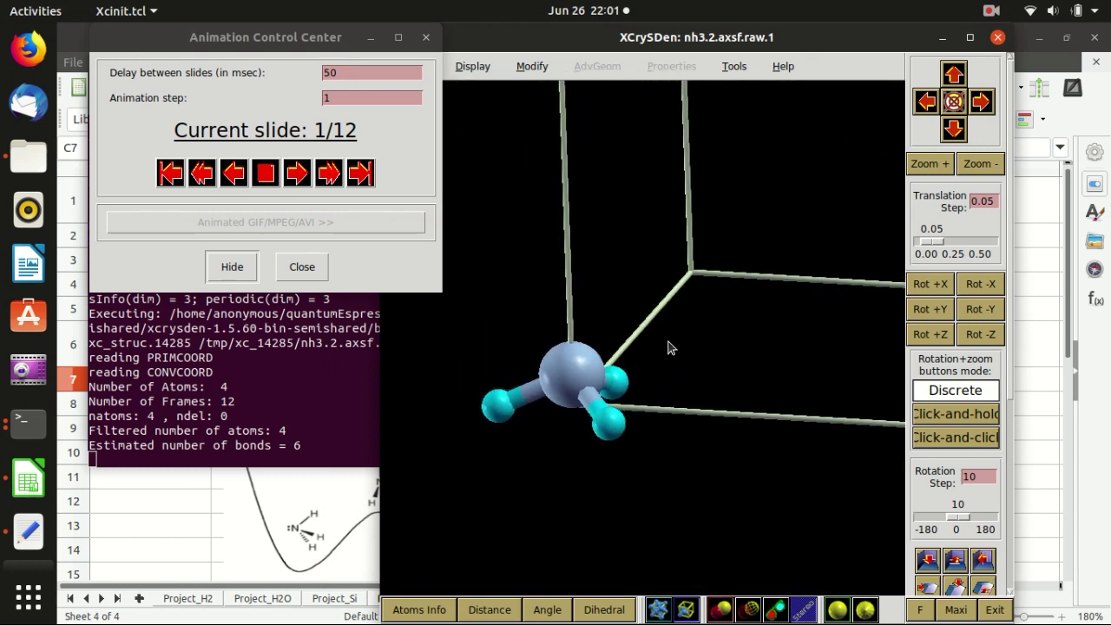
# - Play the 12-image inversion path forward and backward several times, then exit XCrySDen
pyautogui.click(328, 175)
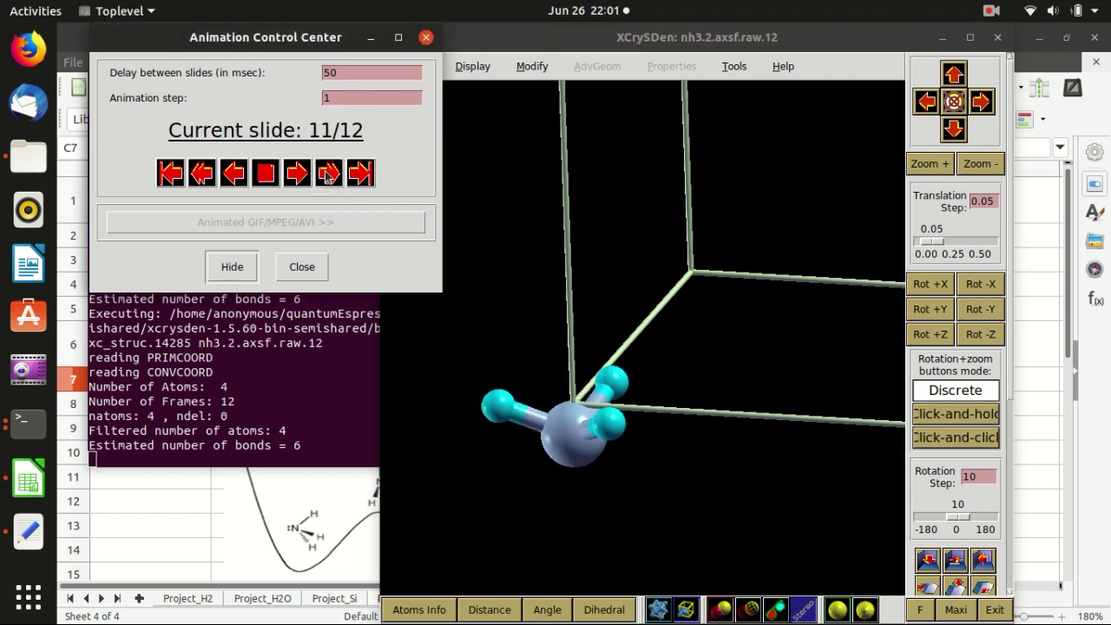
pyautogui.click(203, 176)
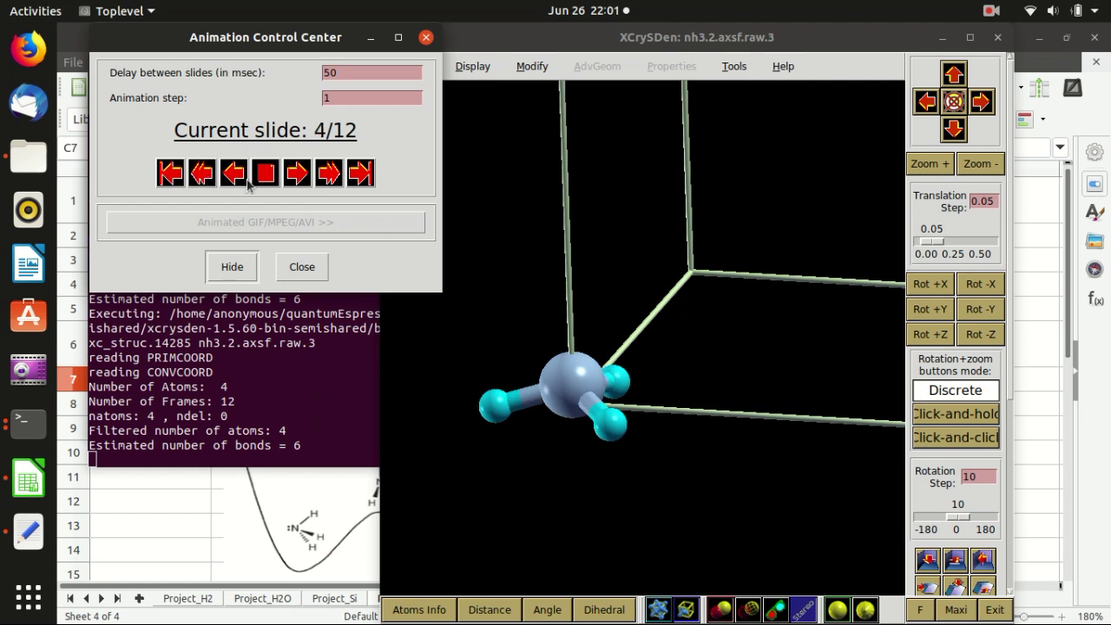
pyautogui.click(328, 175)
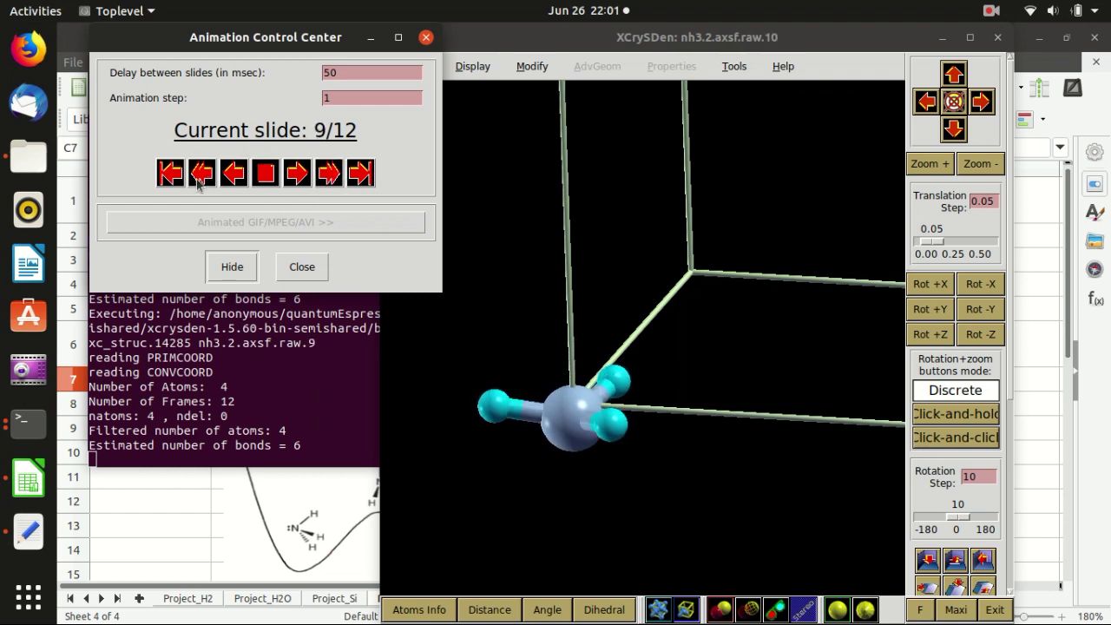
pyautogui.click(203, 176)
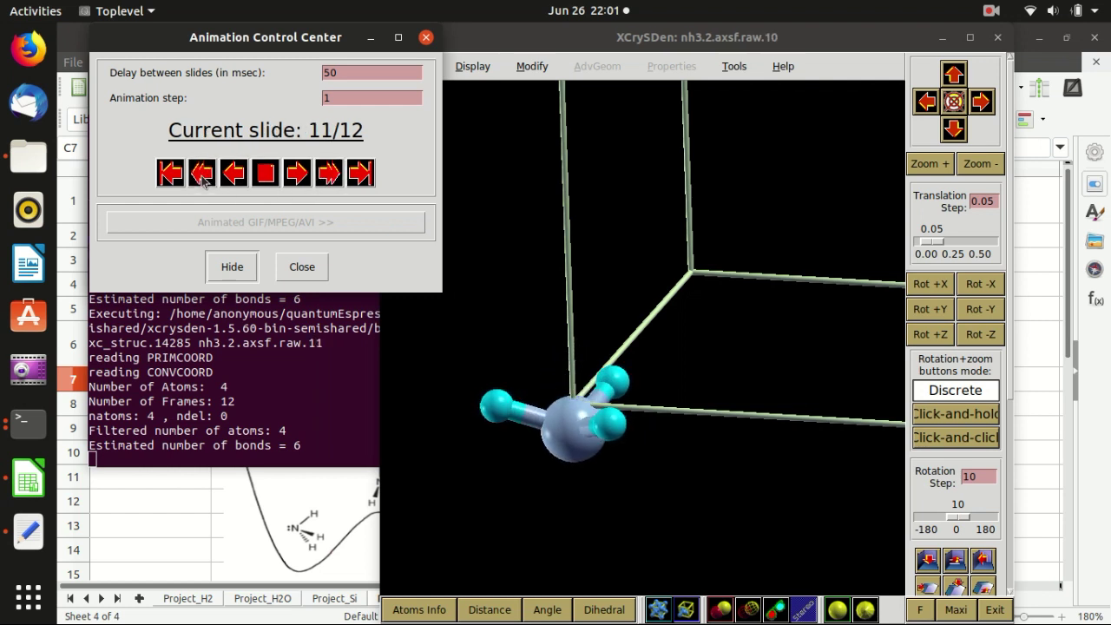
pyautogui.click(330, 176)
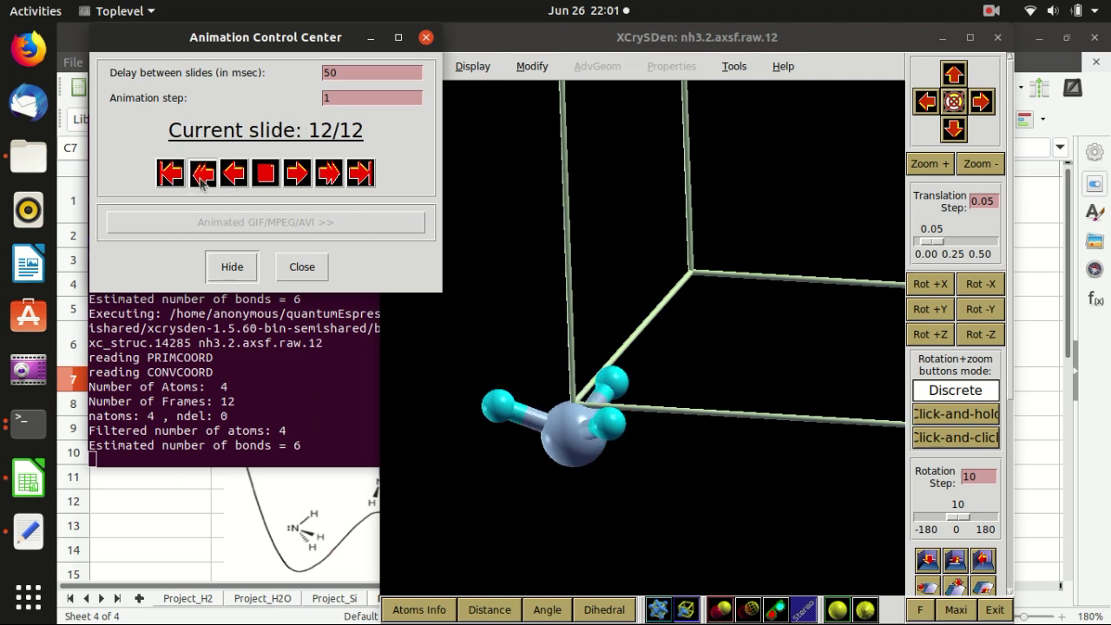
pyautogui.click(303, 267)
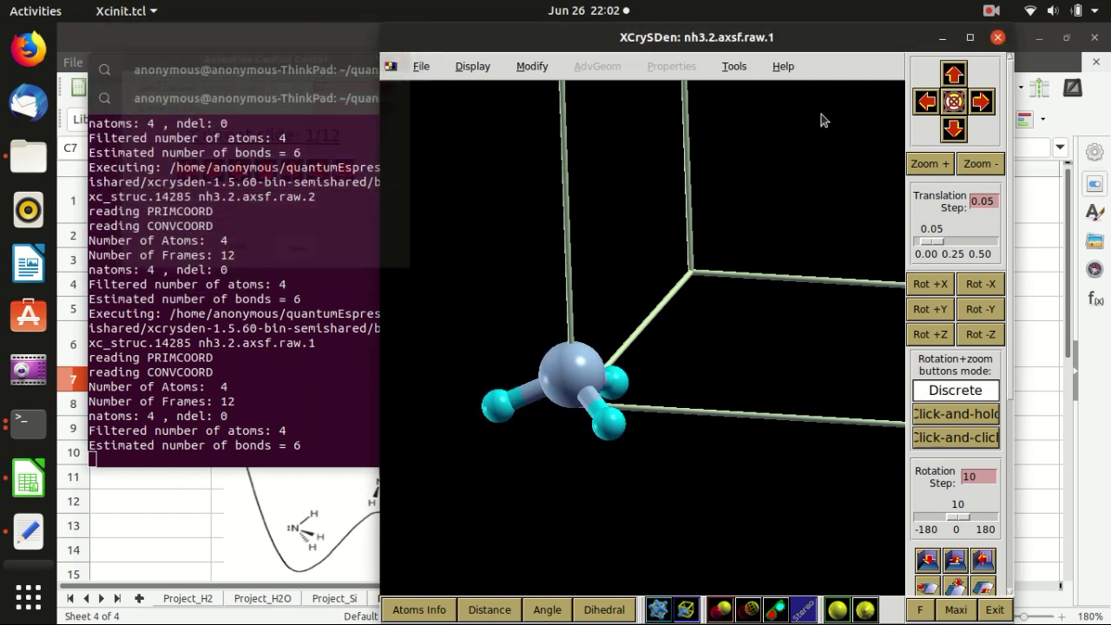
pyautogui.click(996, 39)
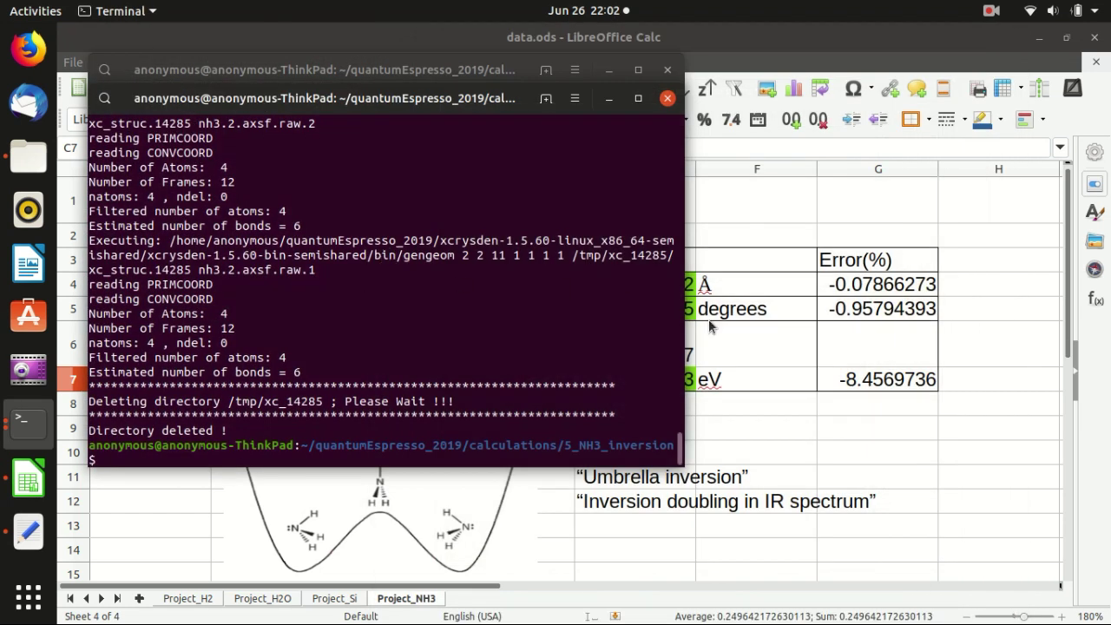
# - Bring data.ods forward and review the inversion barrier row via cells B6 and A6
pyautogui.click(819, 313)
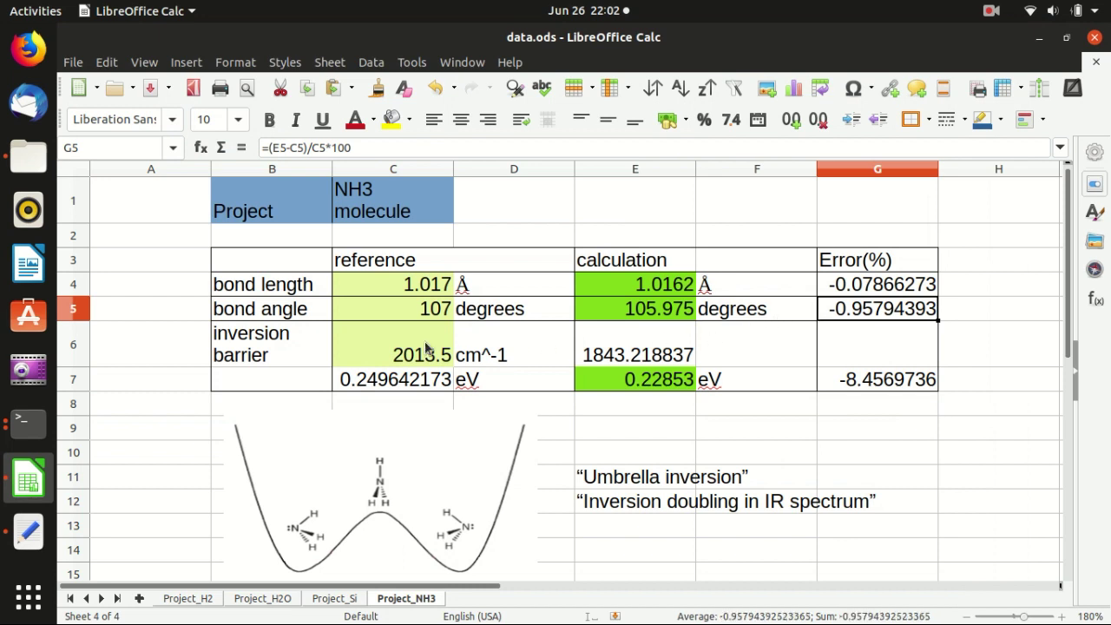
pyautogui.click(288, 345)
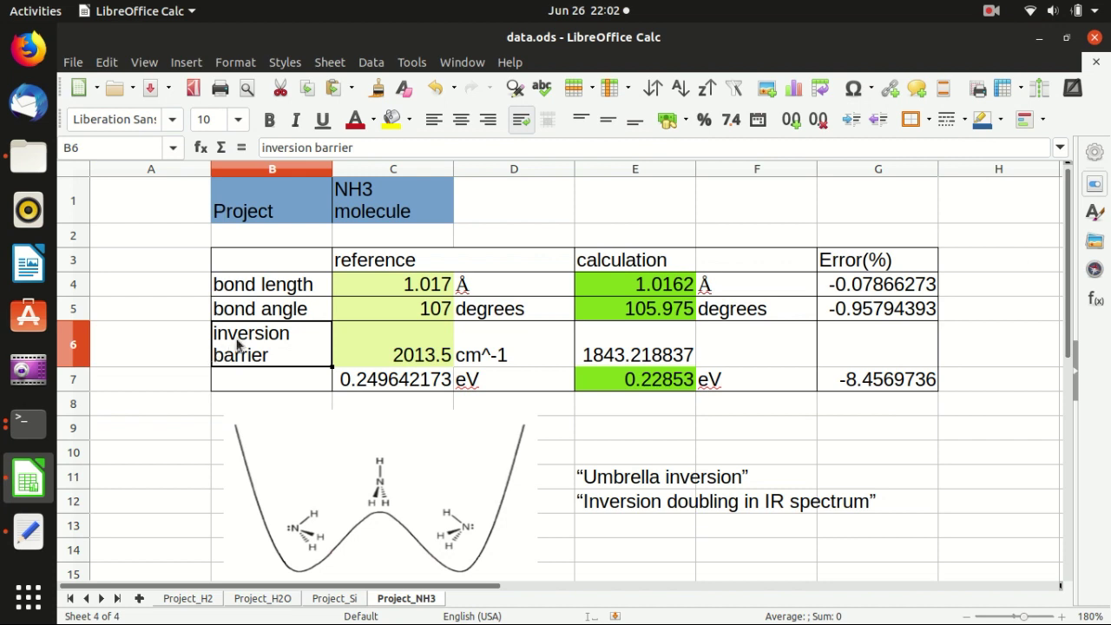
pyautogui.click(144, 346)
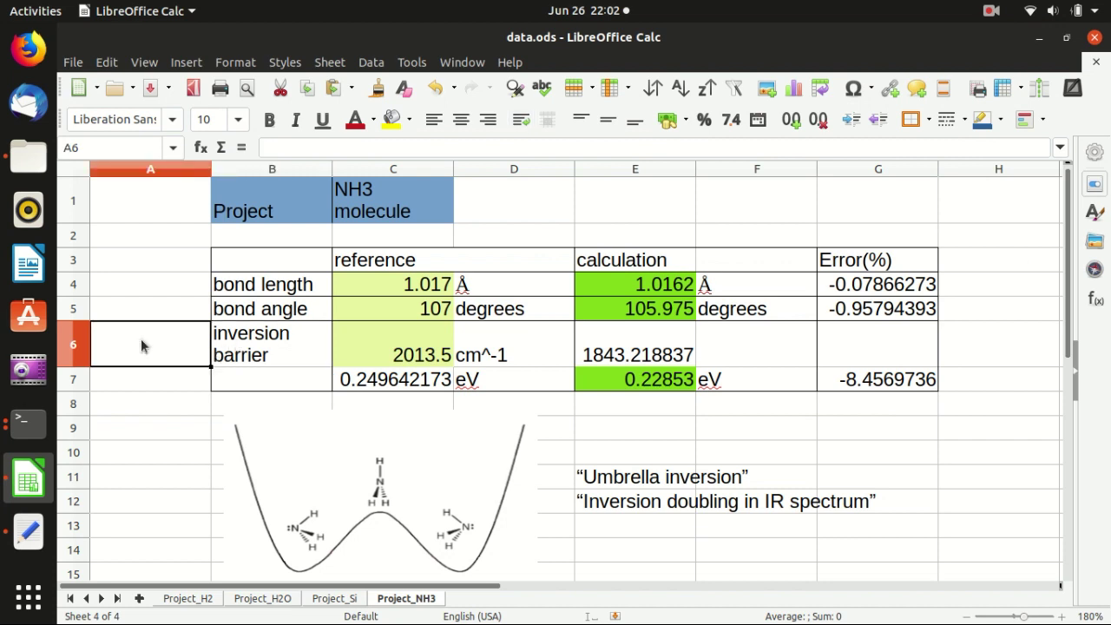